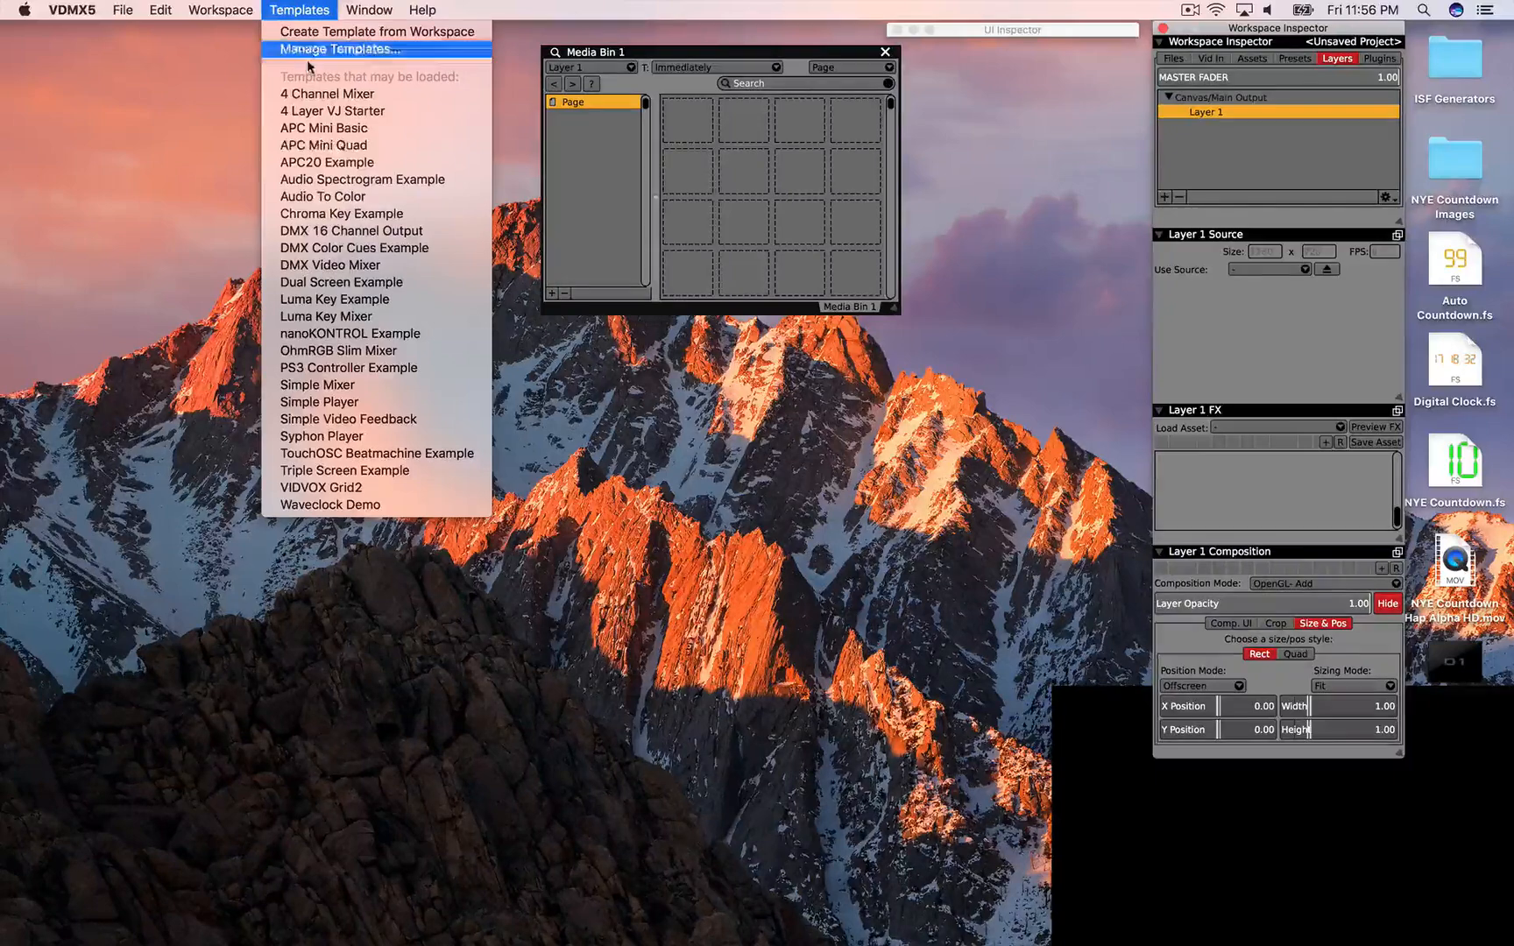
Step: Load the Simple Mixer template, crossfade to 0.00 on the gradient, and open Import Media
left_click(316, 386)
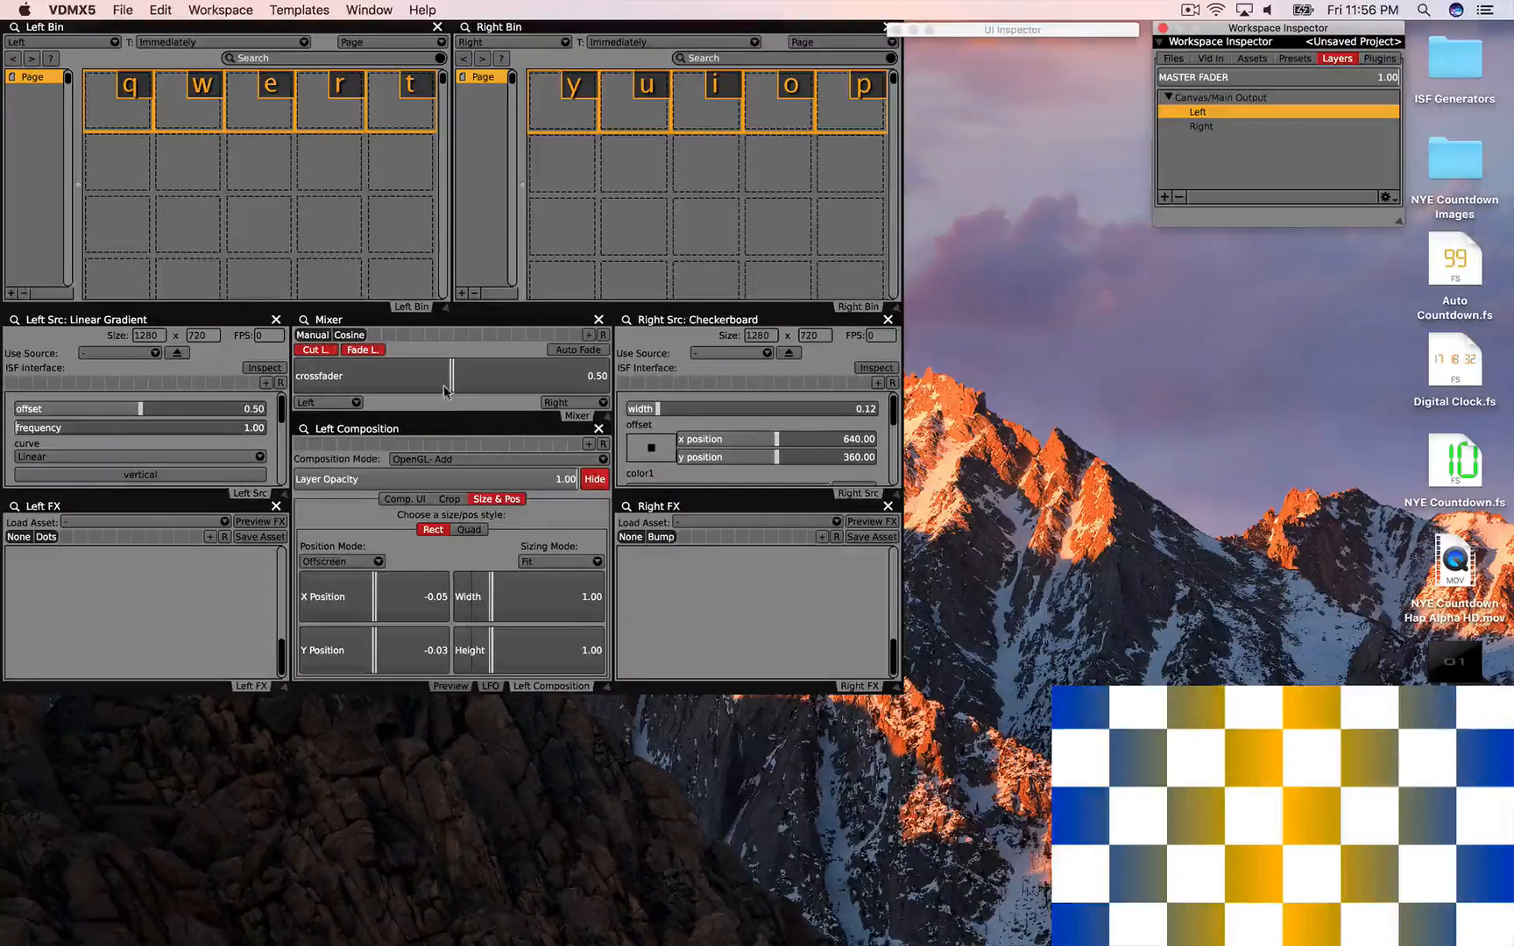
left_click(450, 686)
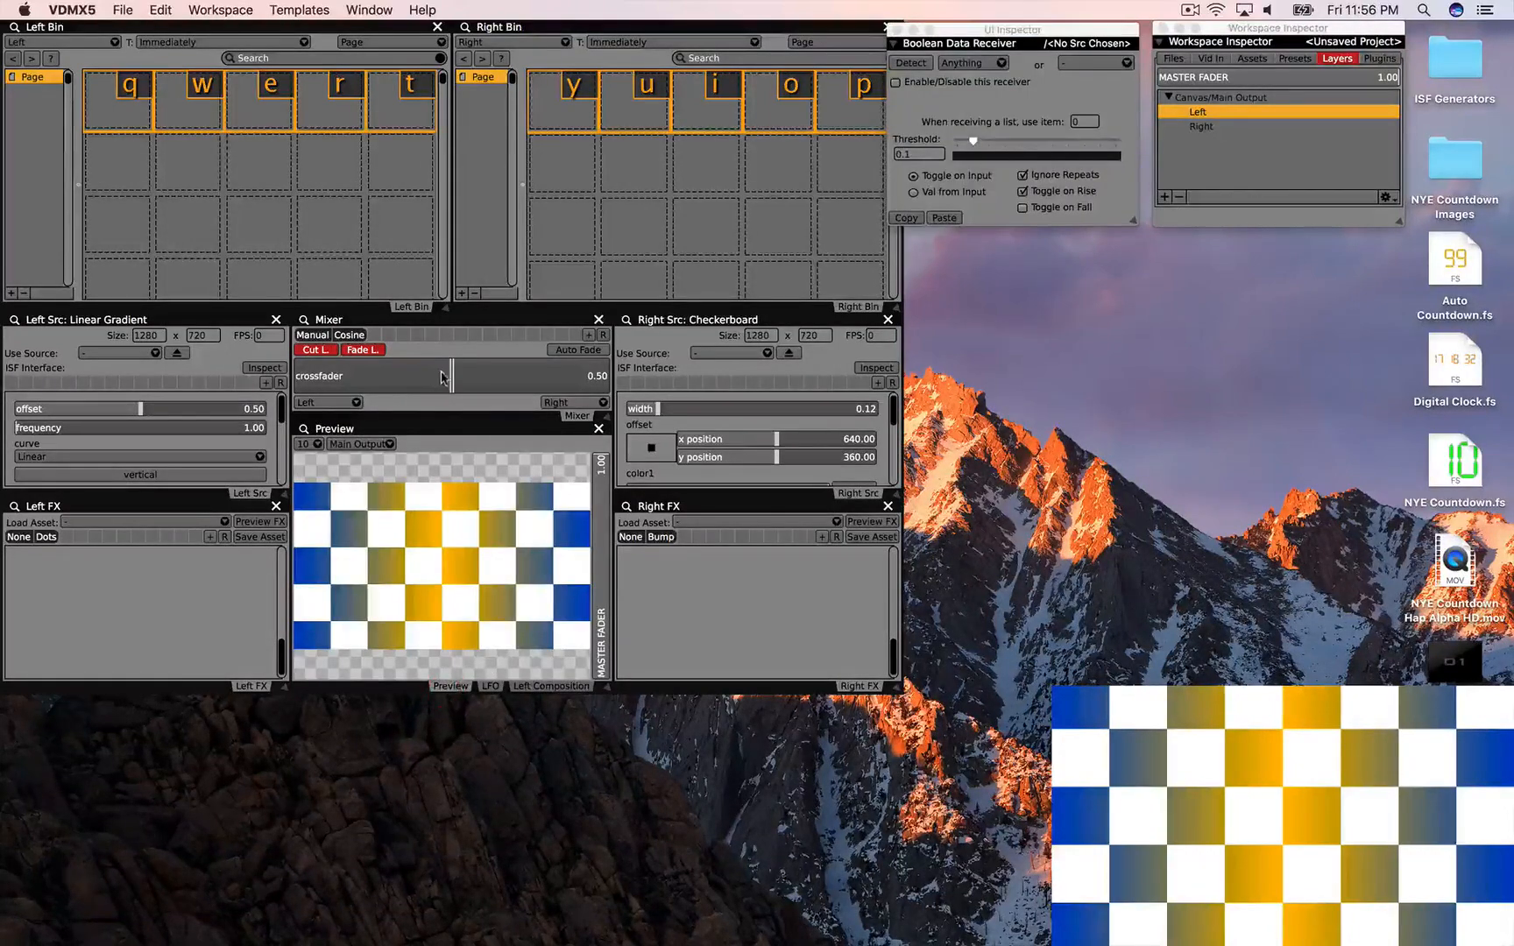
left_click_drag(438, 377, 282, 390)
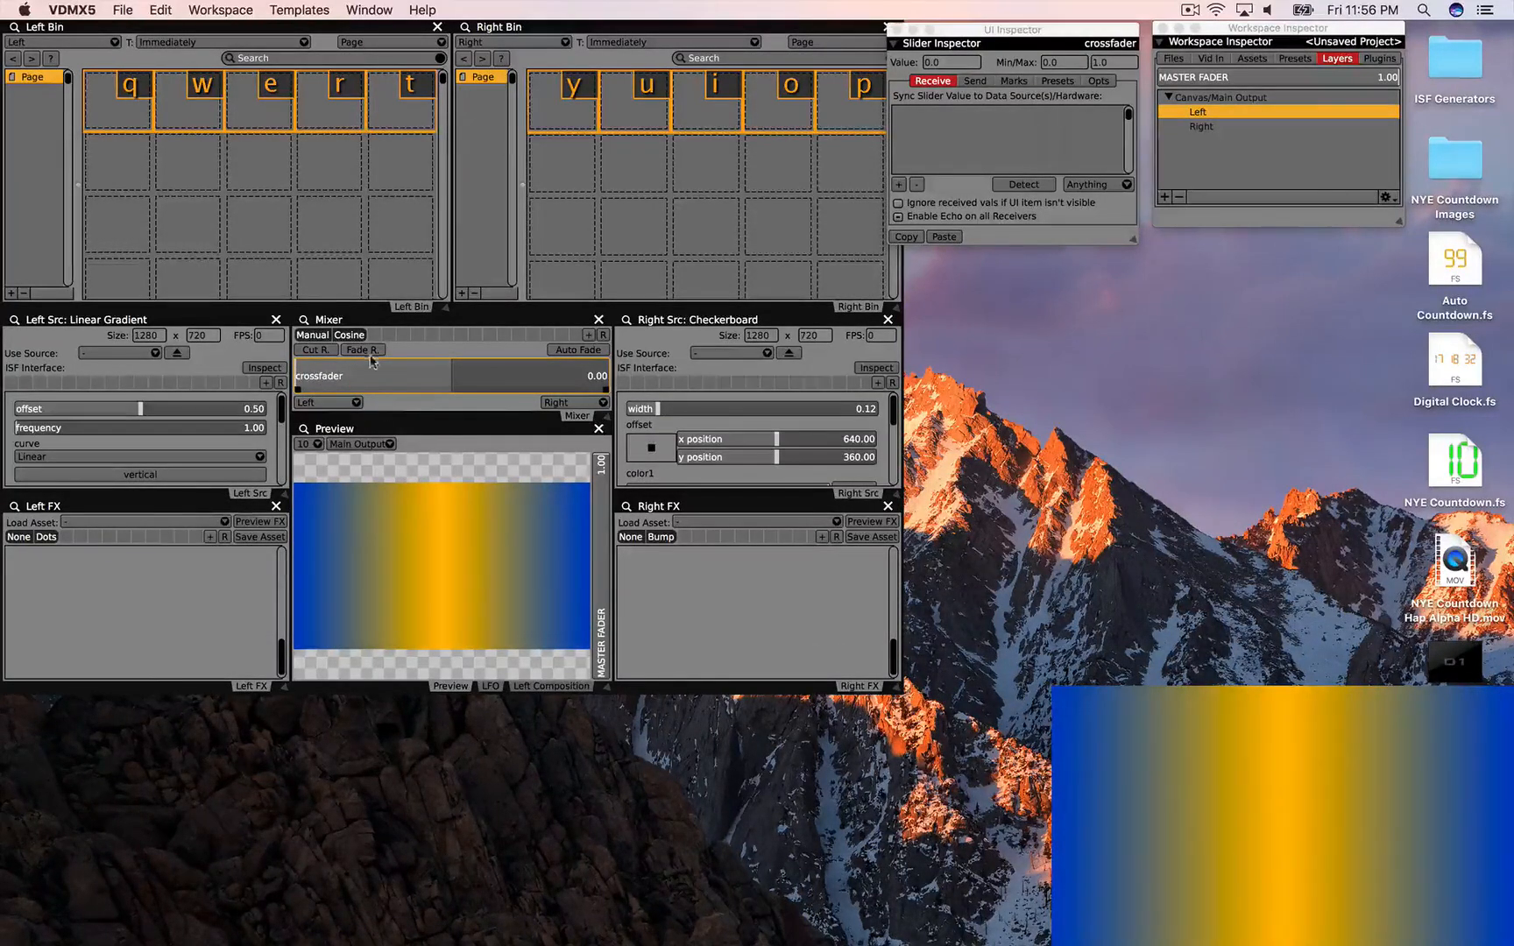
key("super+3")
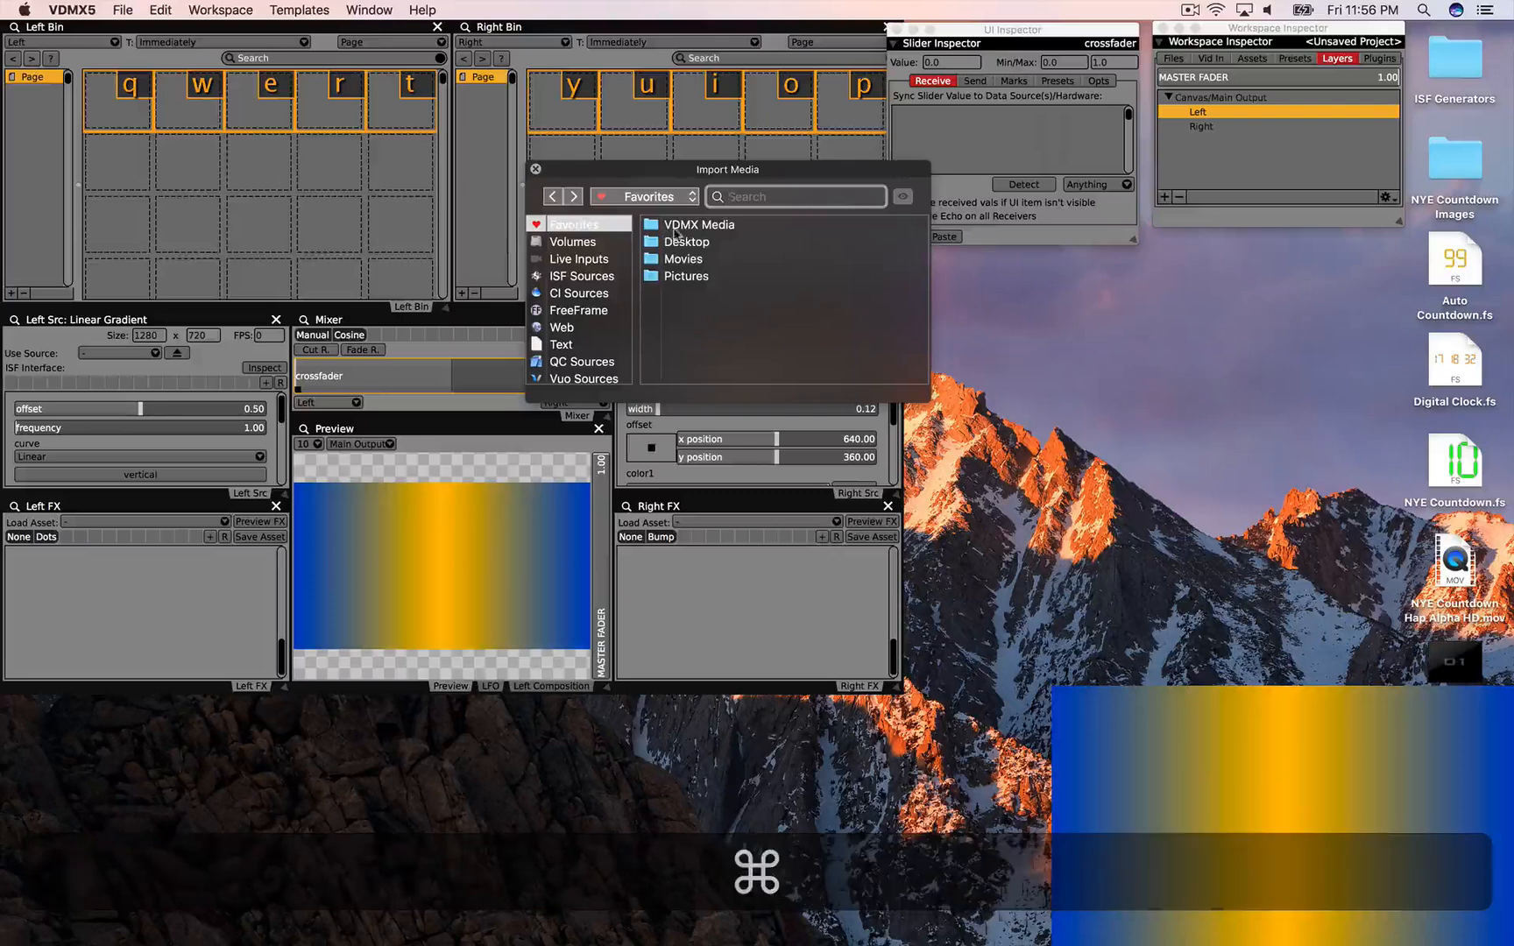
Step: Add the Movies folder to the bins, play Flowers on both layers, and crossfade to 1.00
double_click(680, 226)
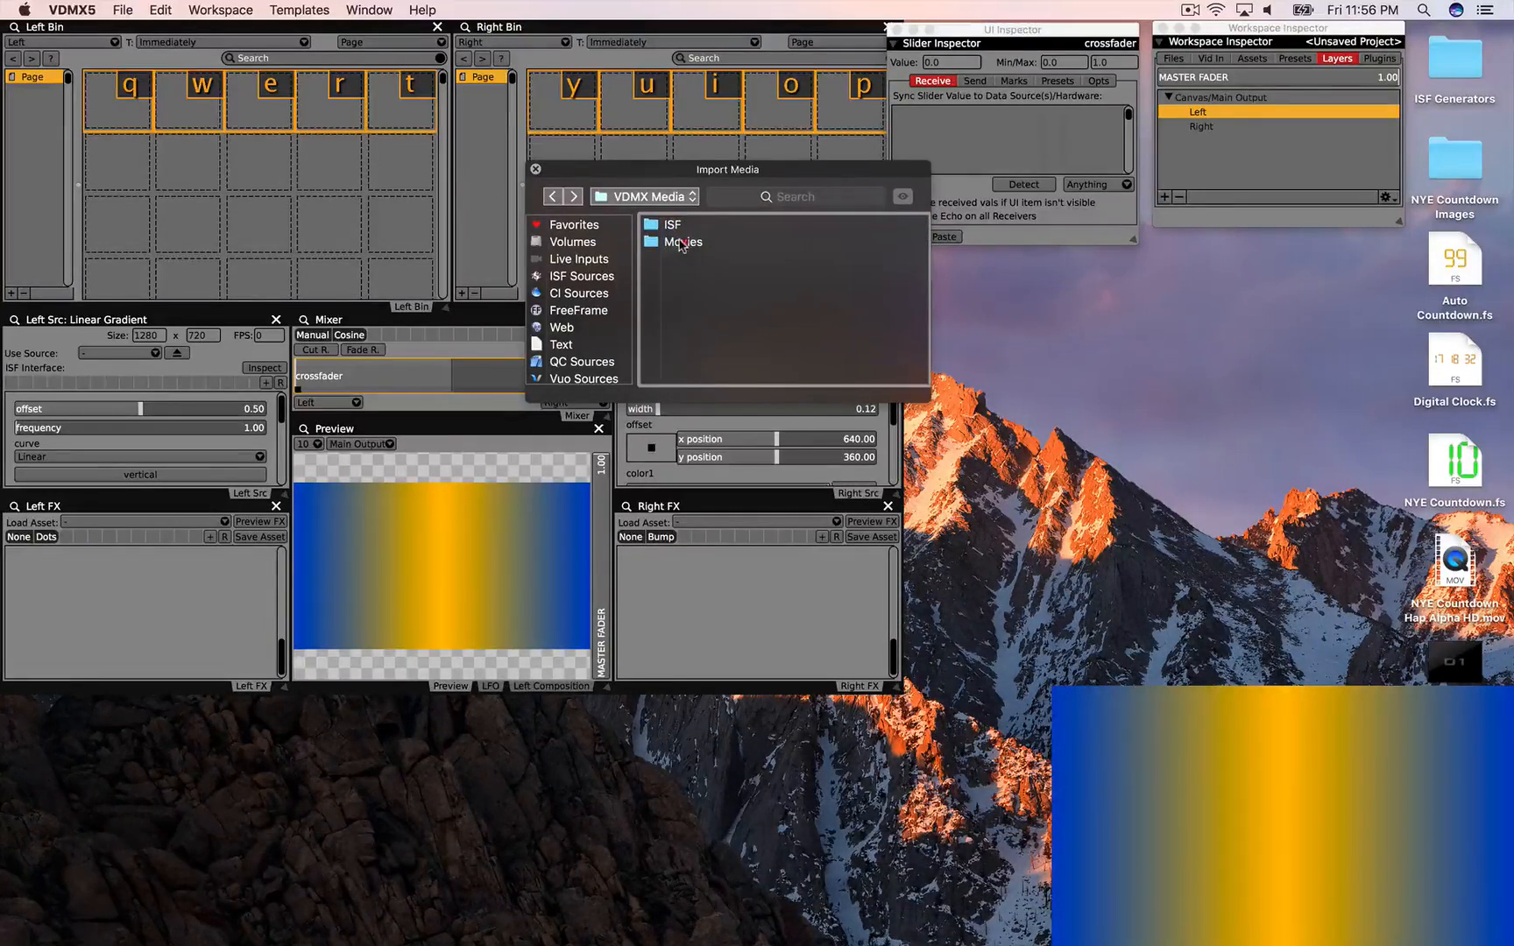
left_click_drag(682, 243, 99, 112)
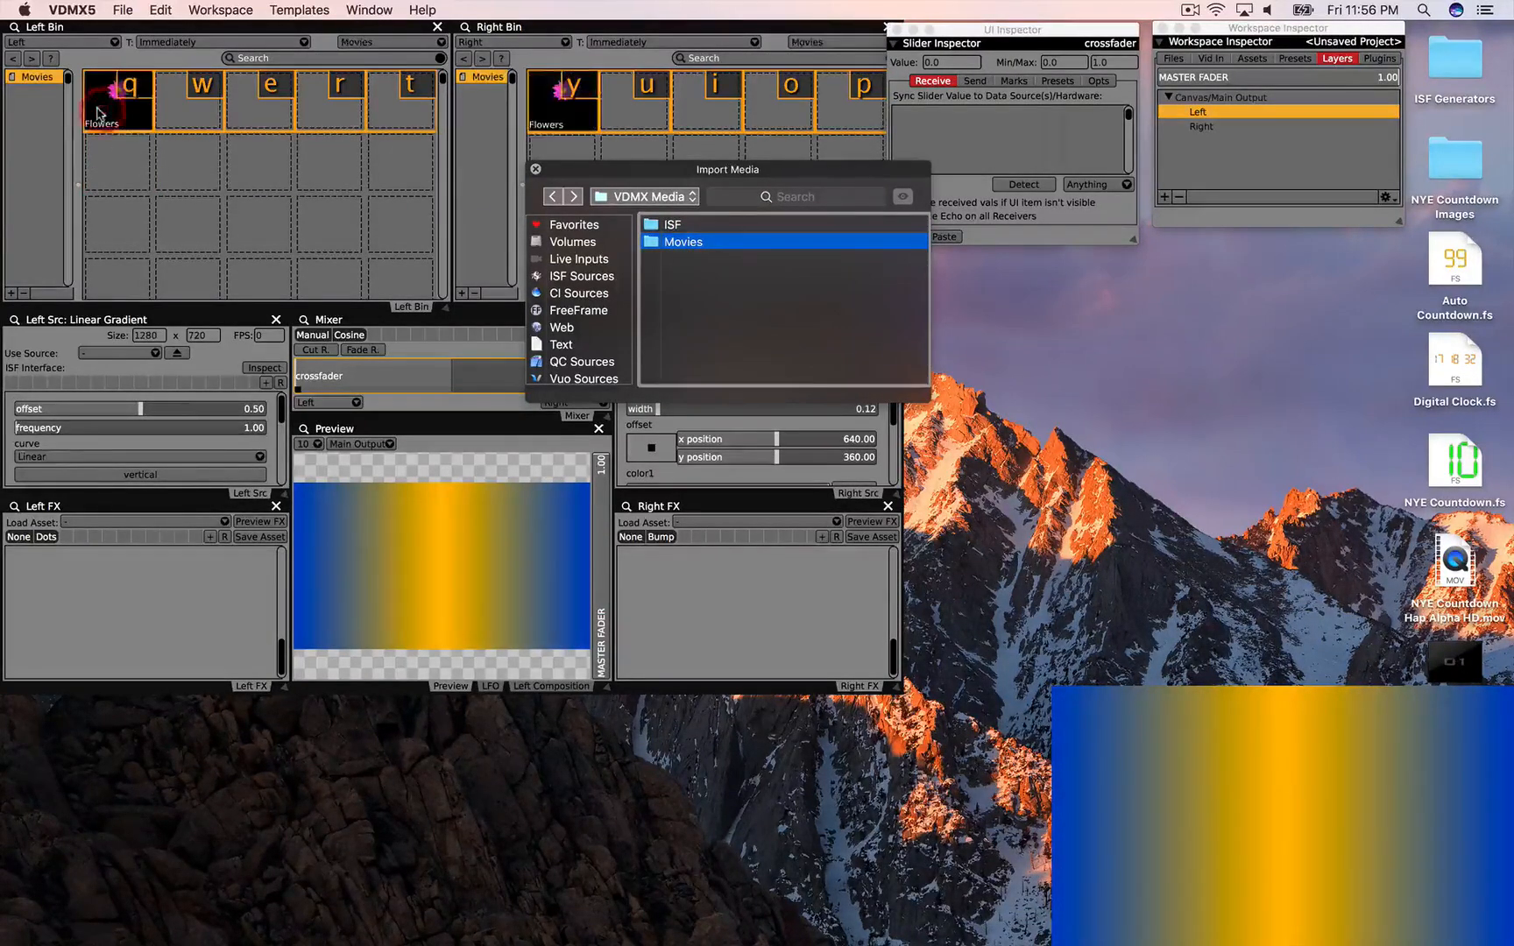
left_click(99, 112)
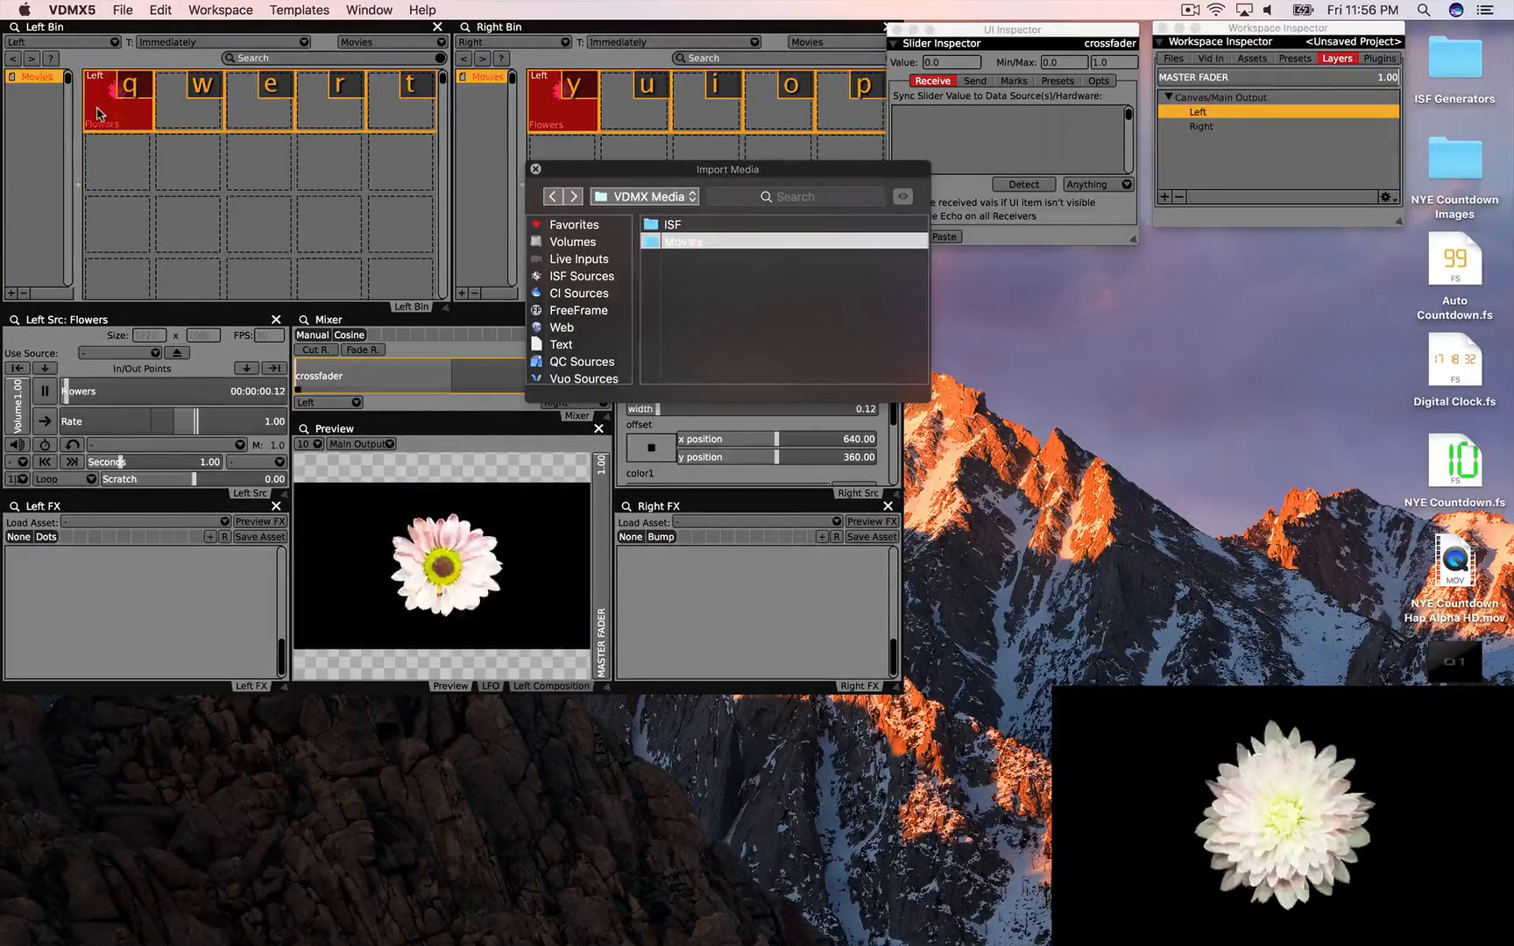
left_click(534, 168)
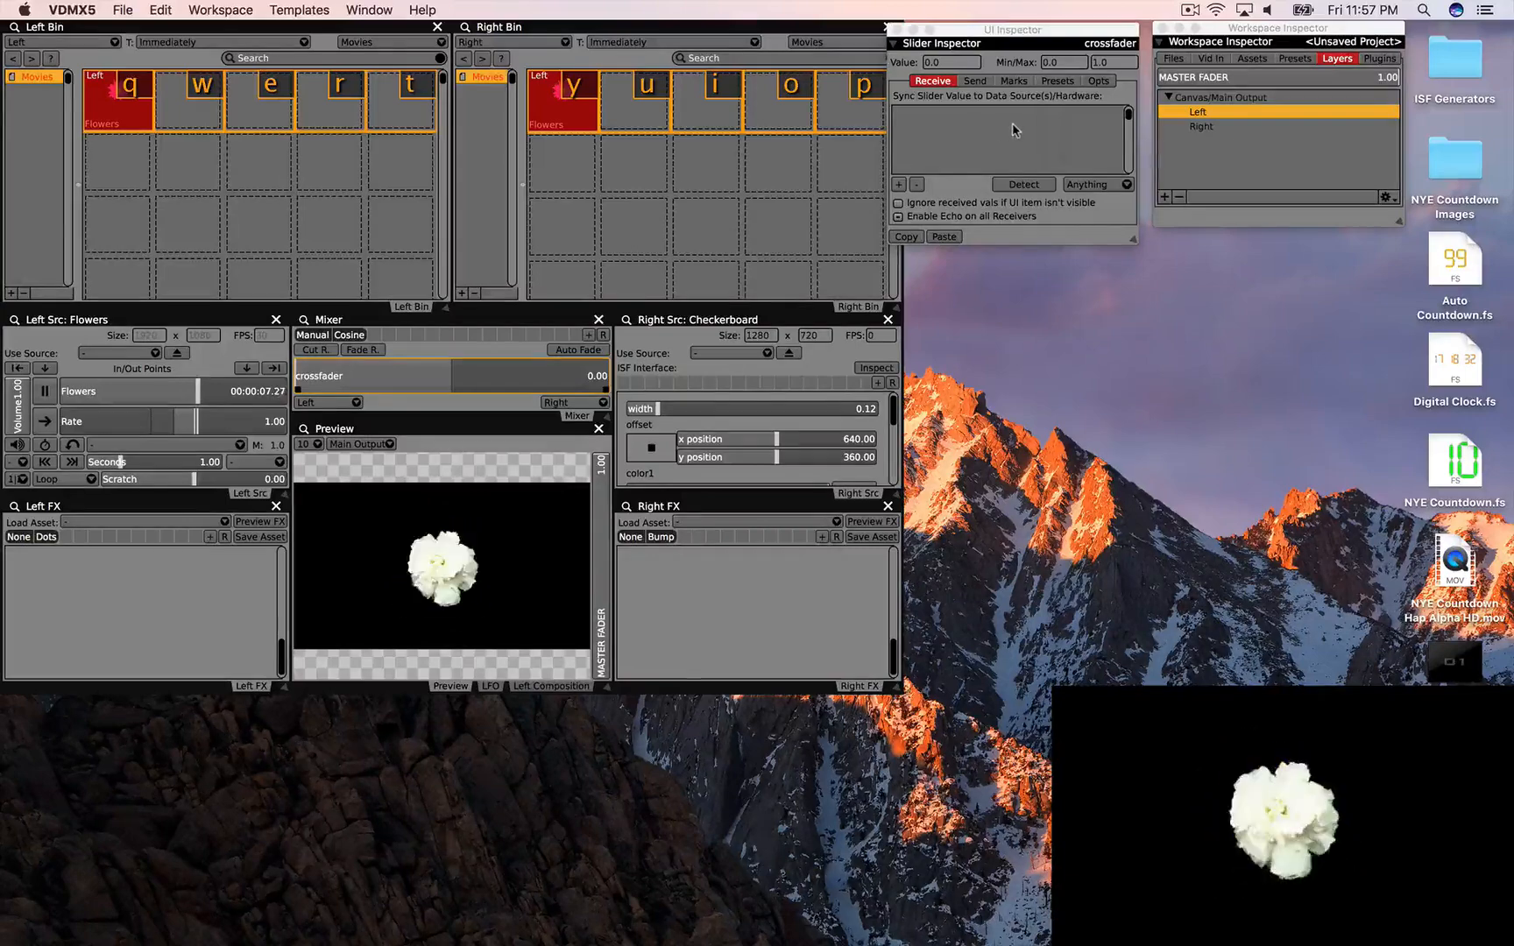
left_click(554, 105)
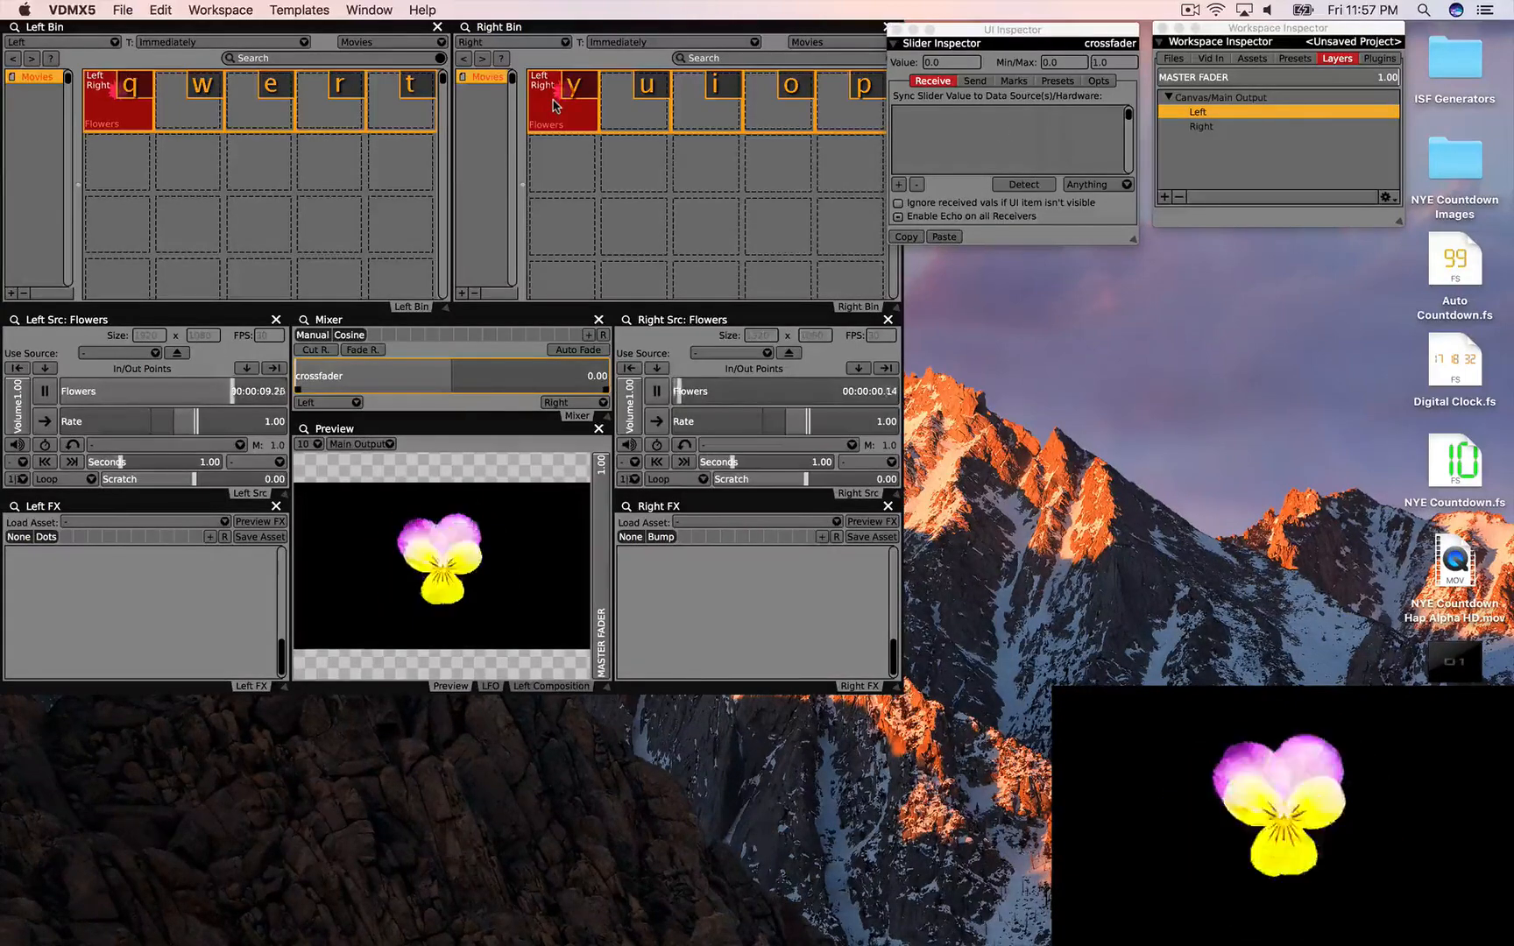
left_click_drag(443, 371, 658, 386)
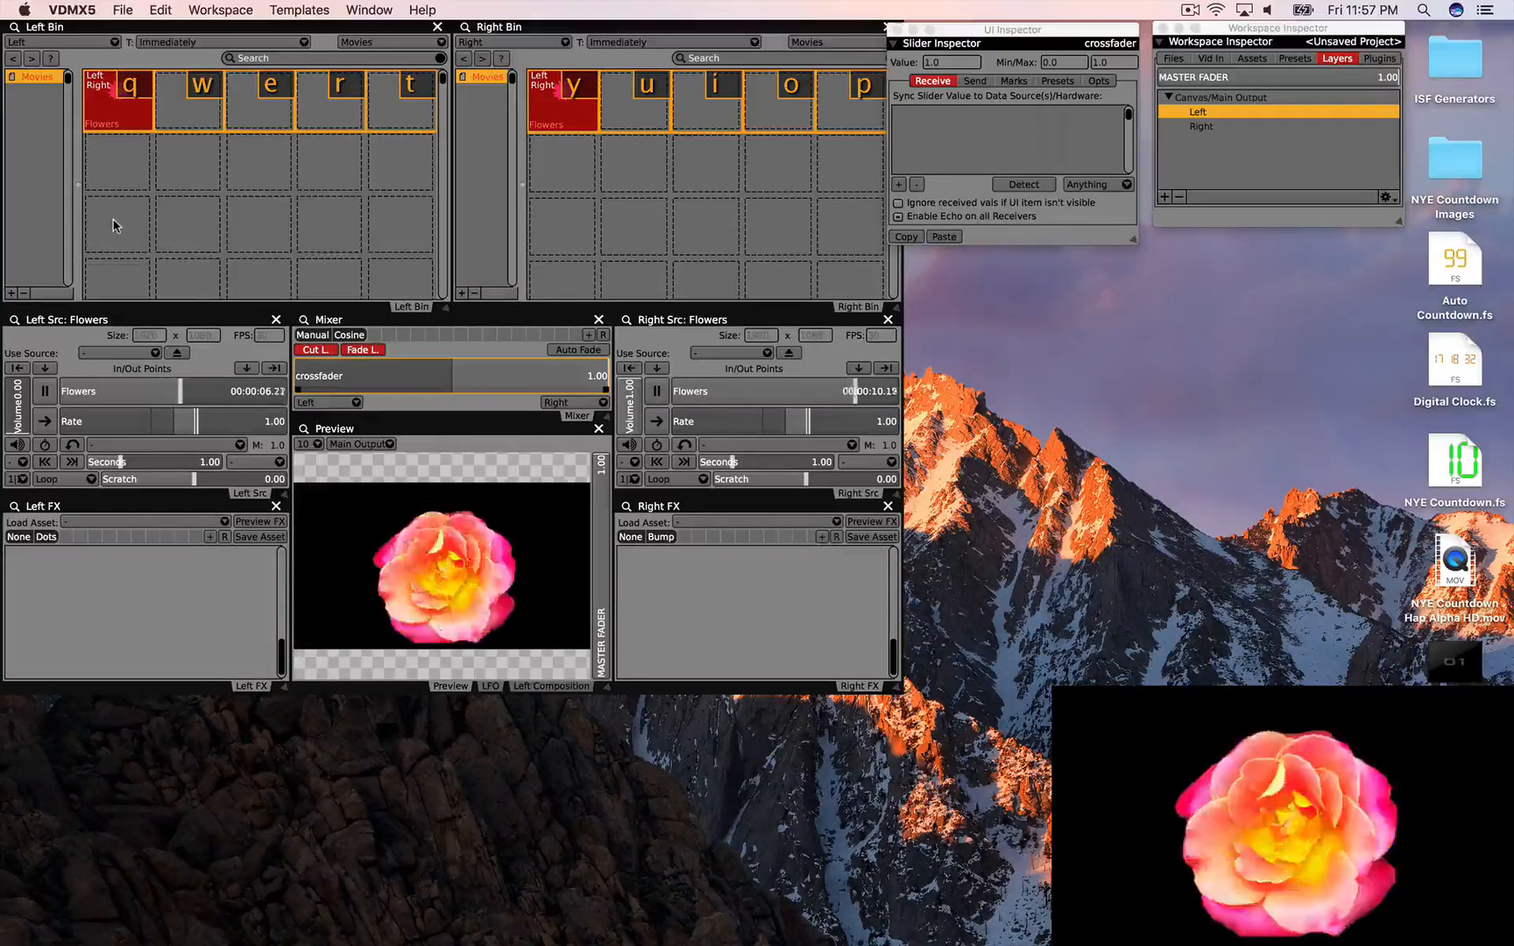
Step: Add a Left Bin page, set left composition to OpenGL- Over, and import the NYE Countdown Images
left_click(11, 292)
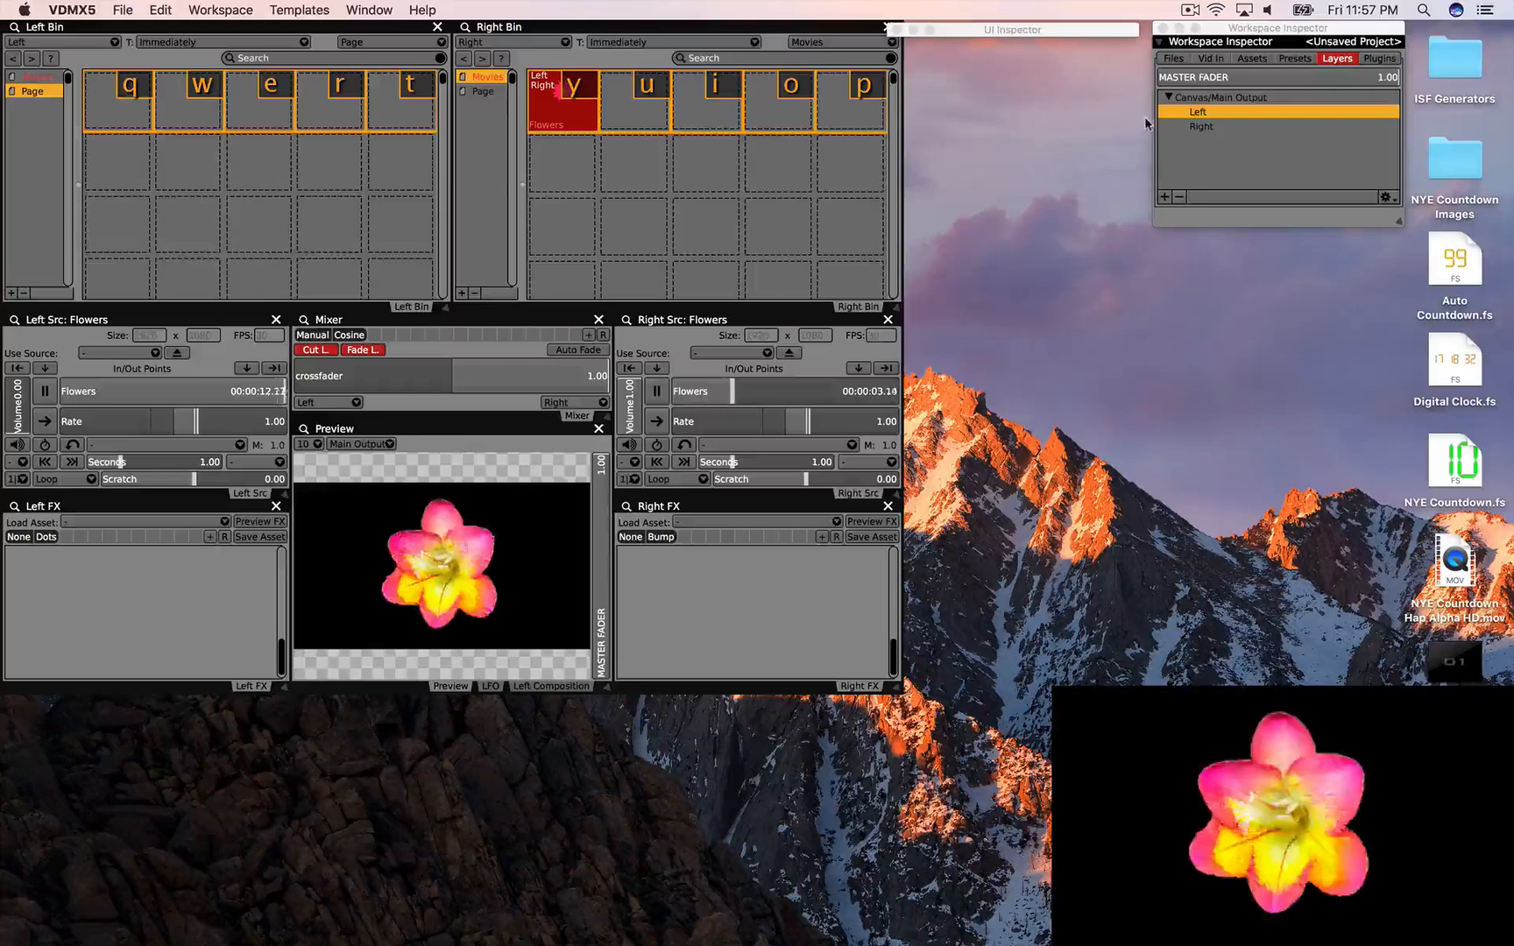
left_click(550, 686)
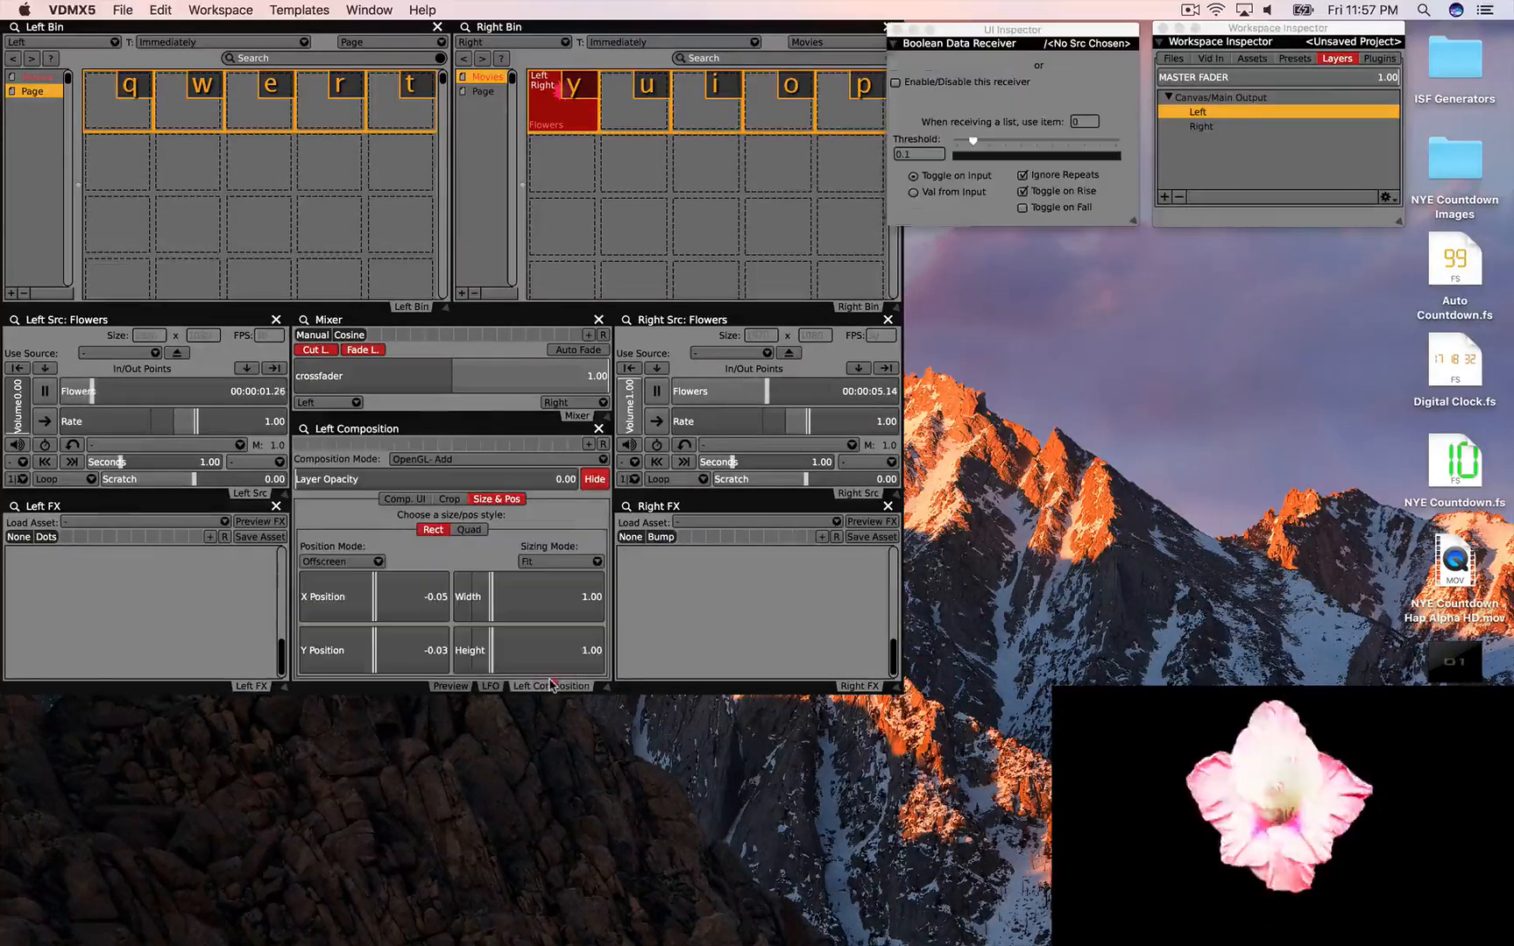
left_click(470, 459)
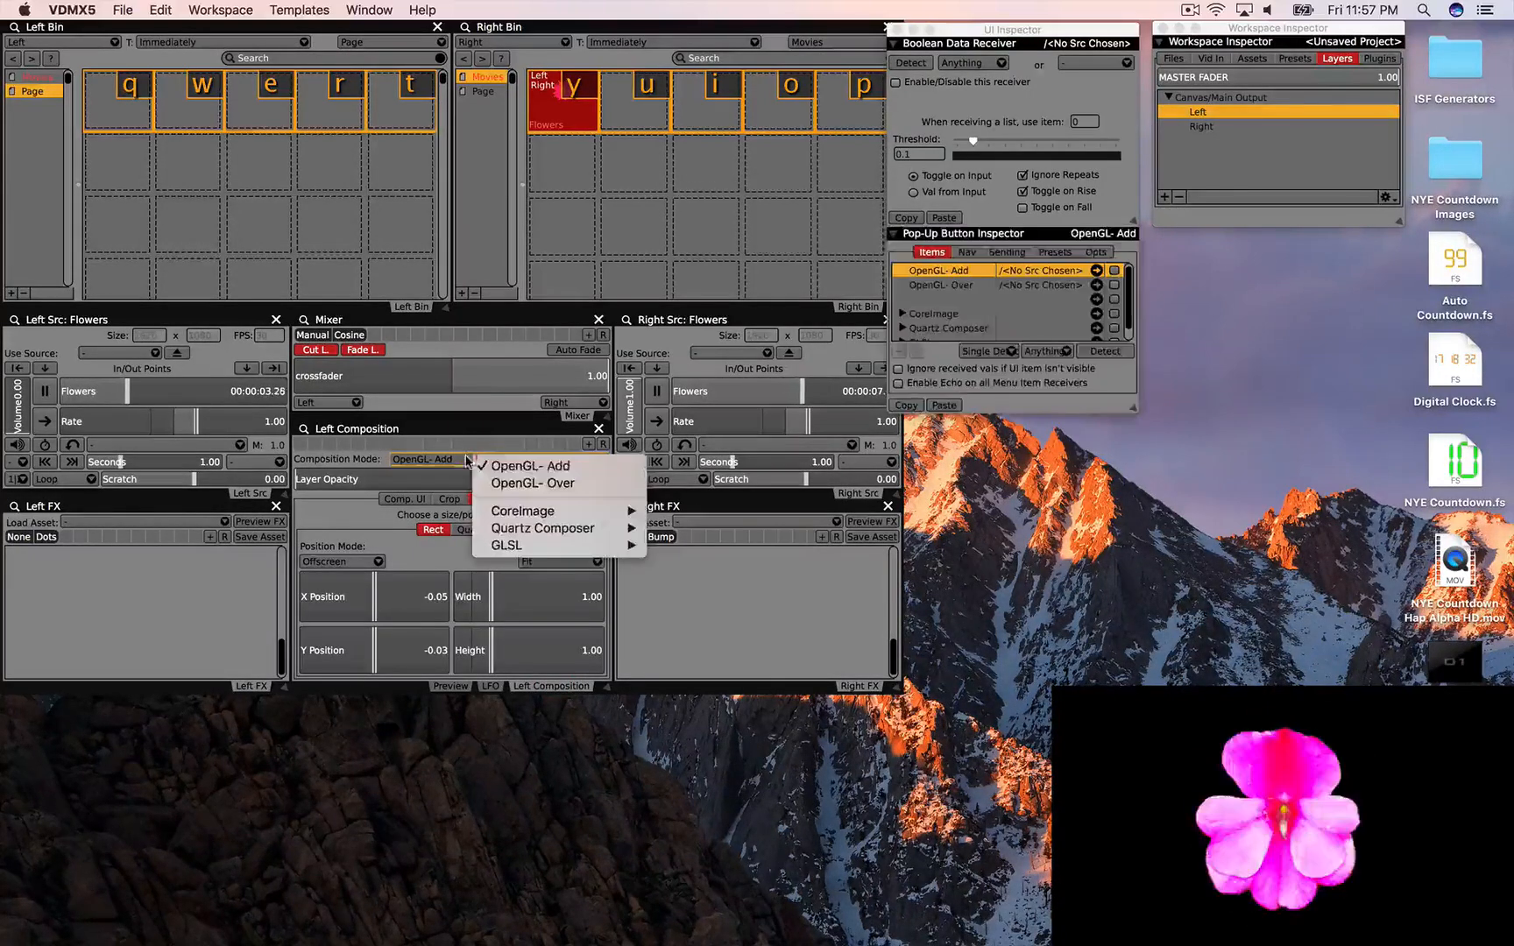
left_click(497, 483)
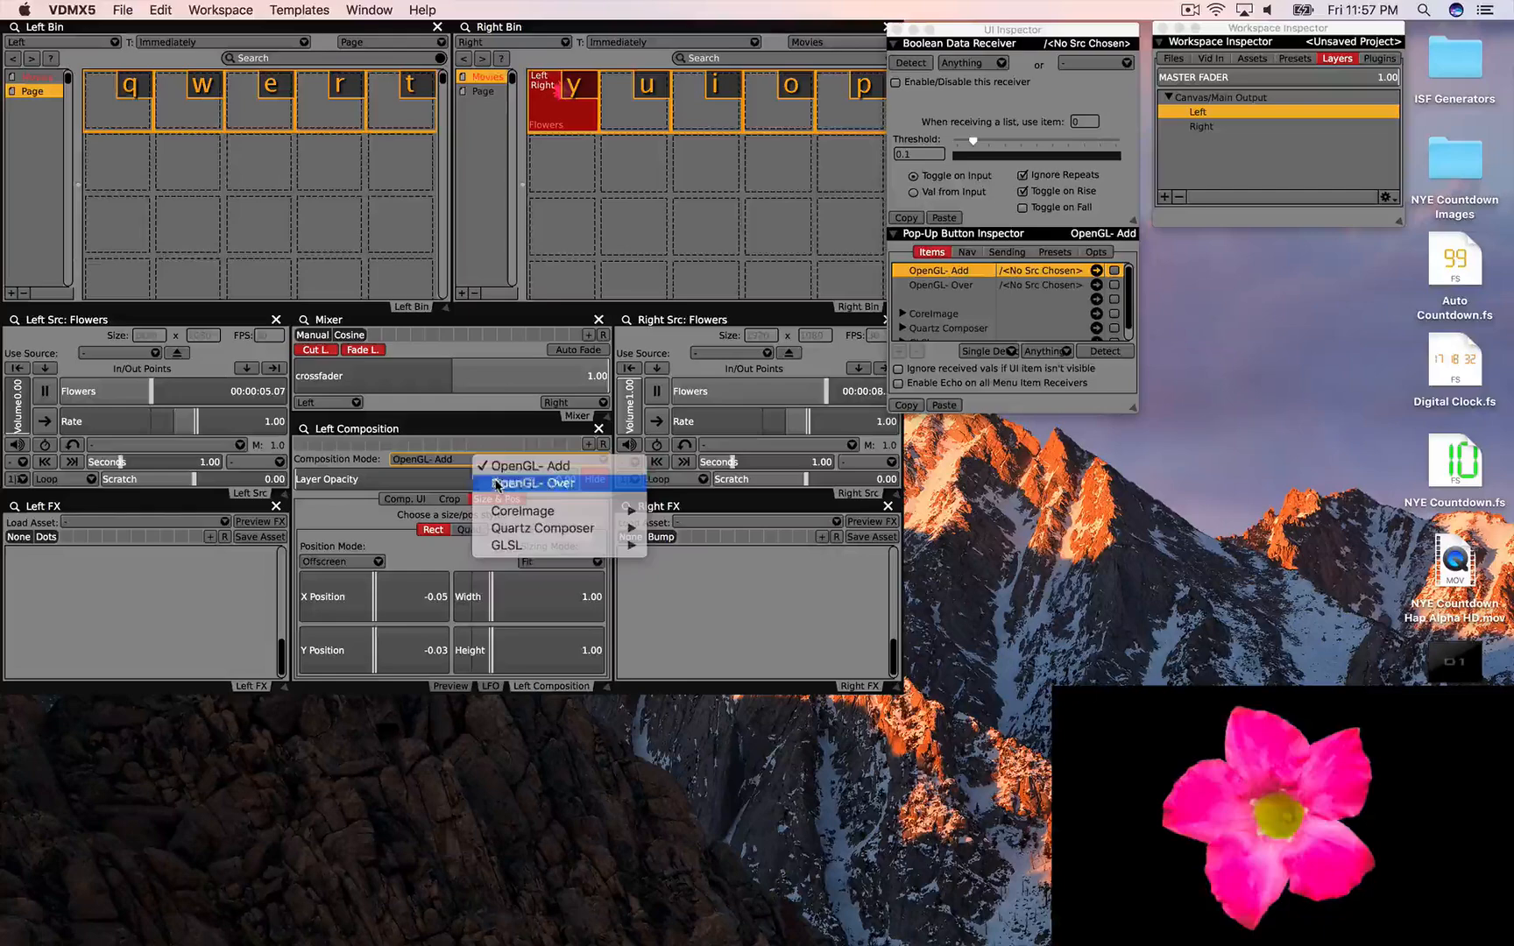
left_click(450, 686)
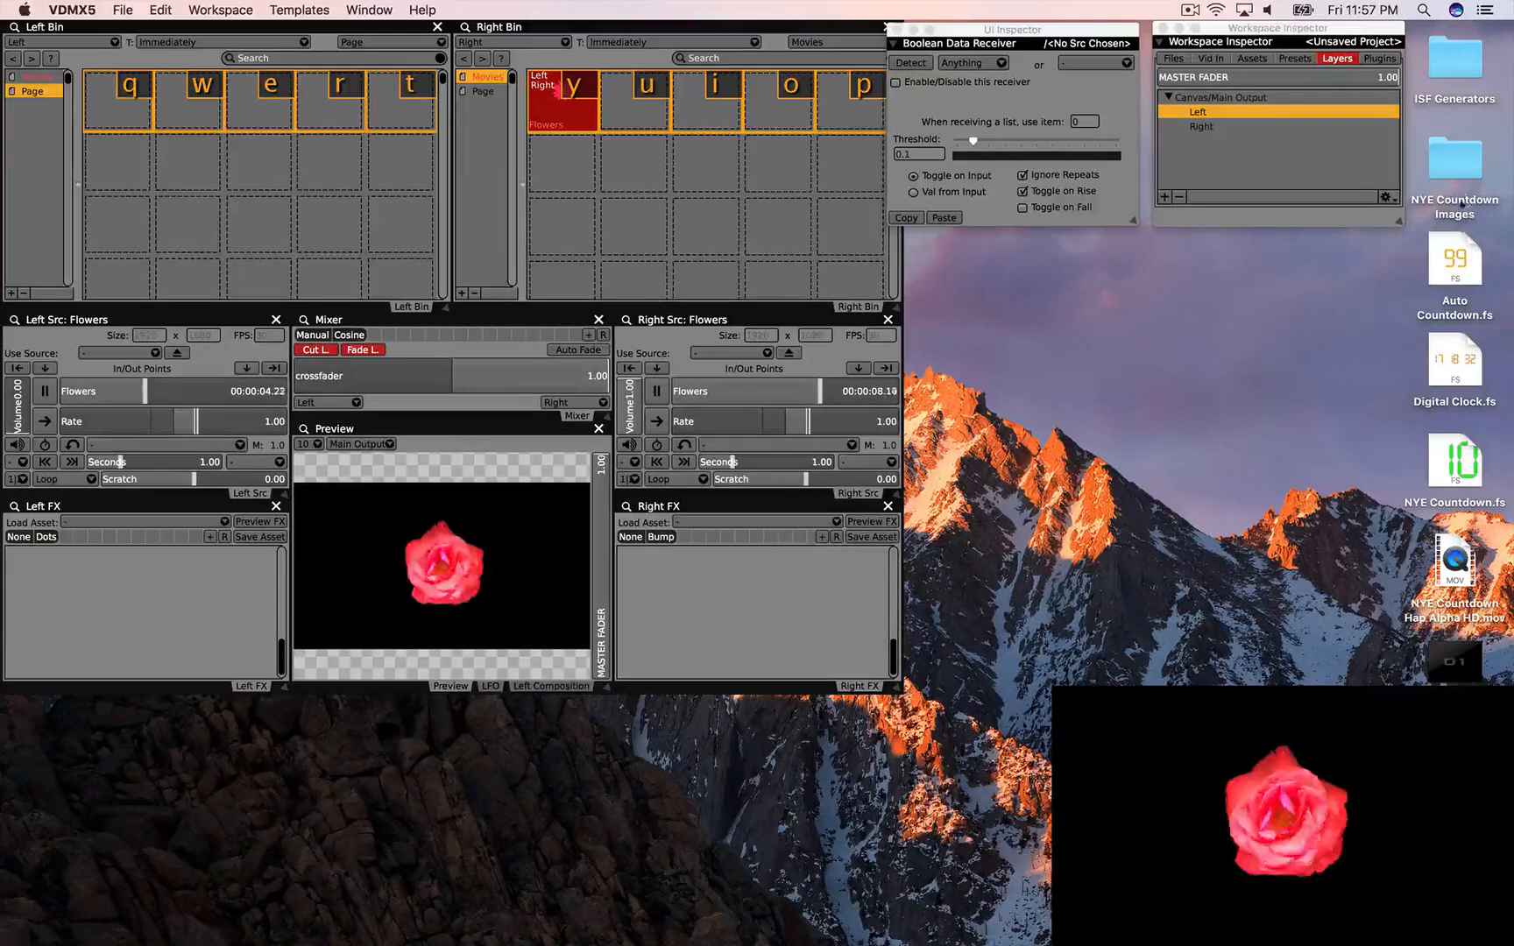
left_click_drag(1458, 173, 105, 122)
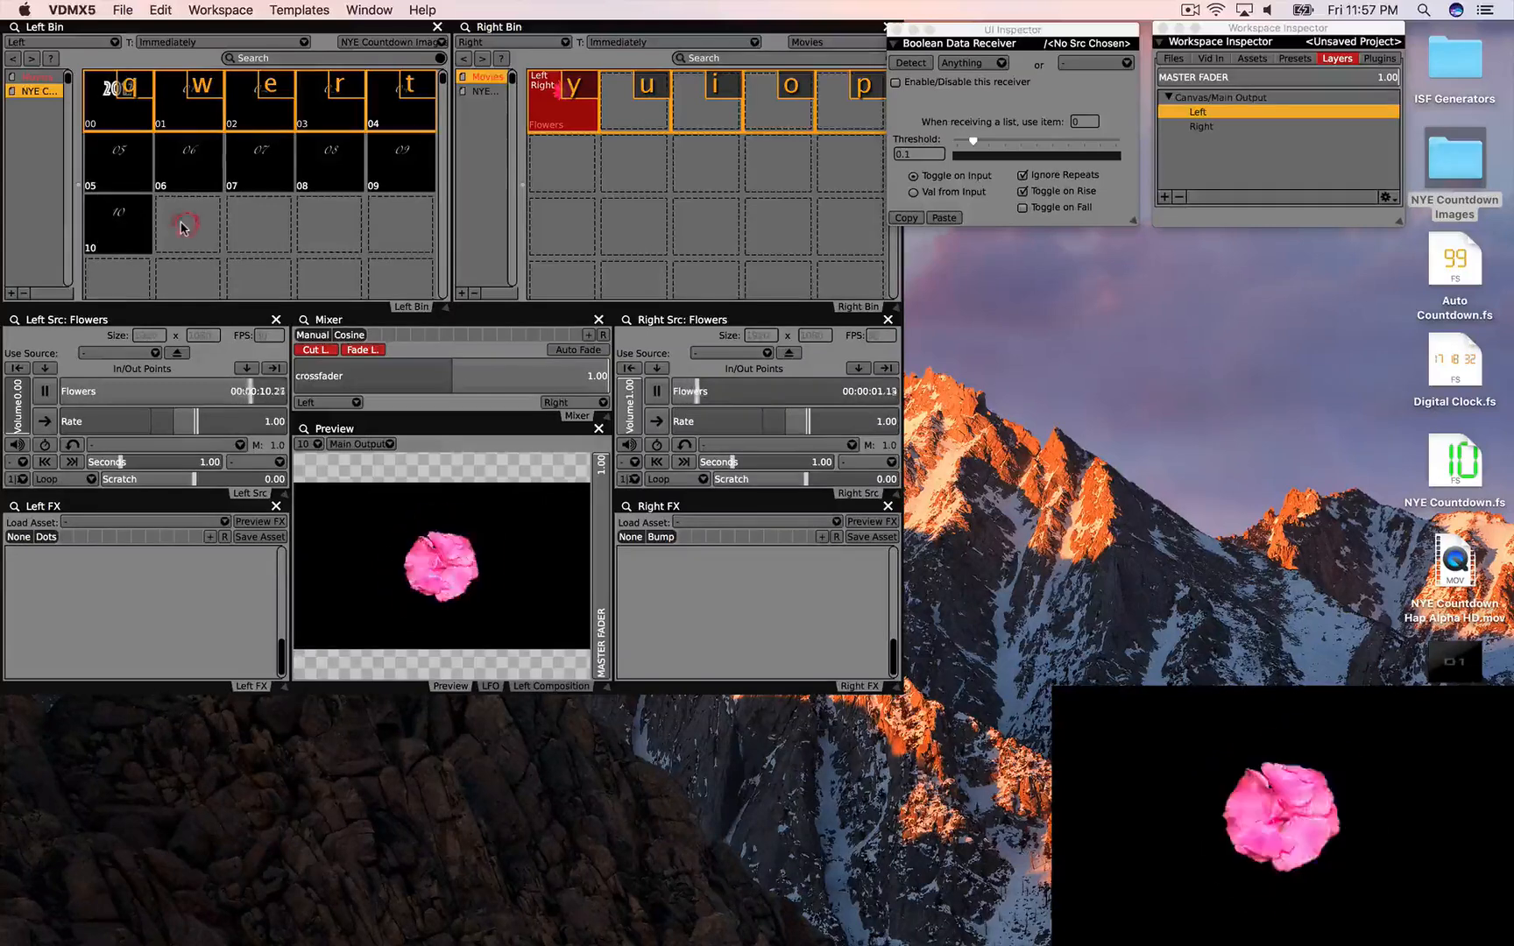
Step: Show countdown image 10 and add a Preview plugin showing the Left layer
left_click(127, 221)
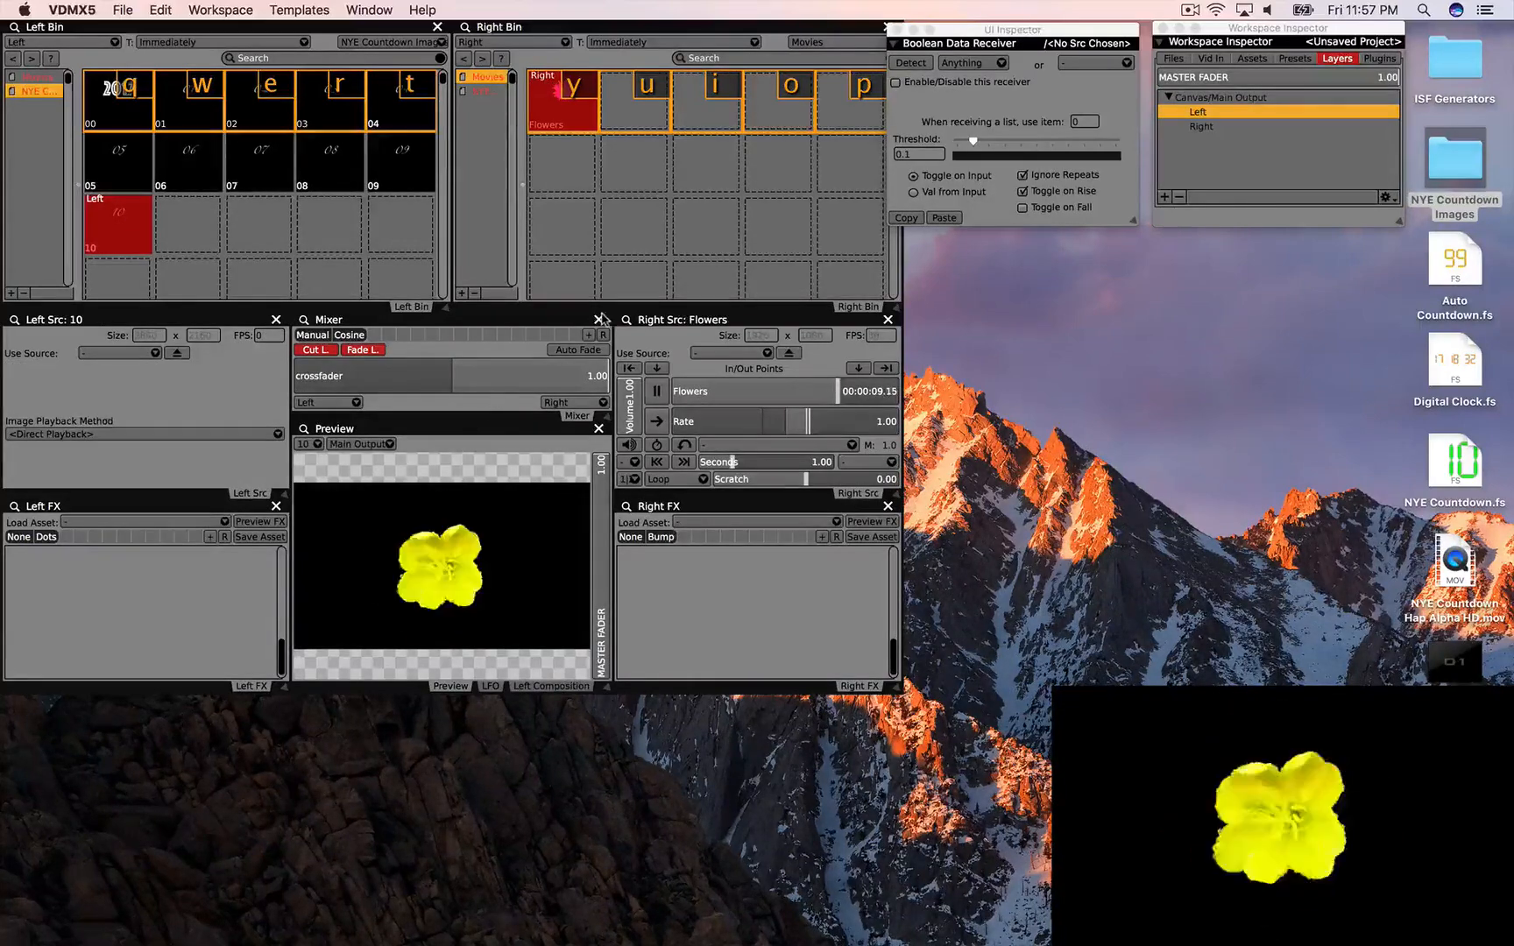
left_click(1379, 58)
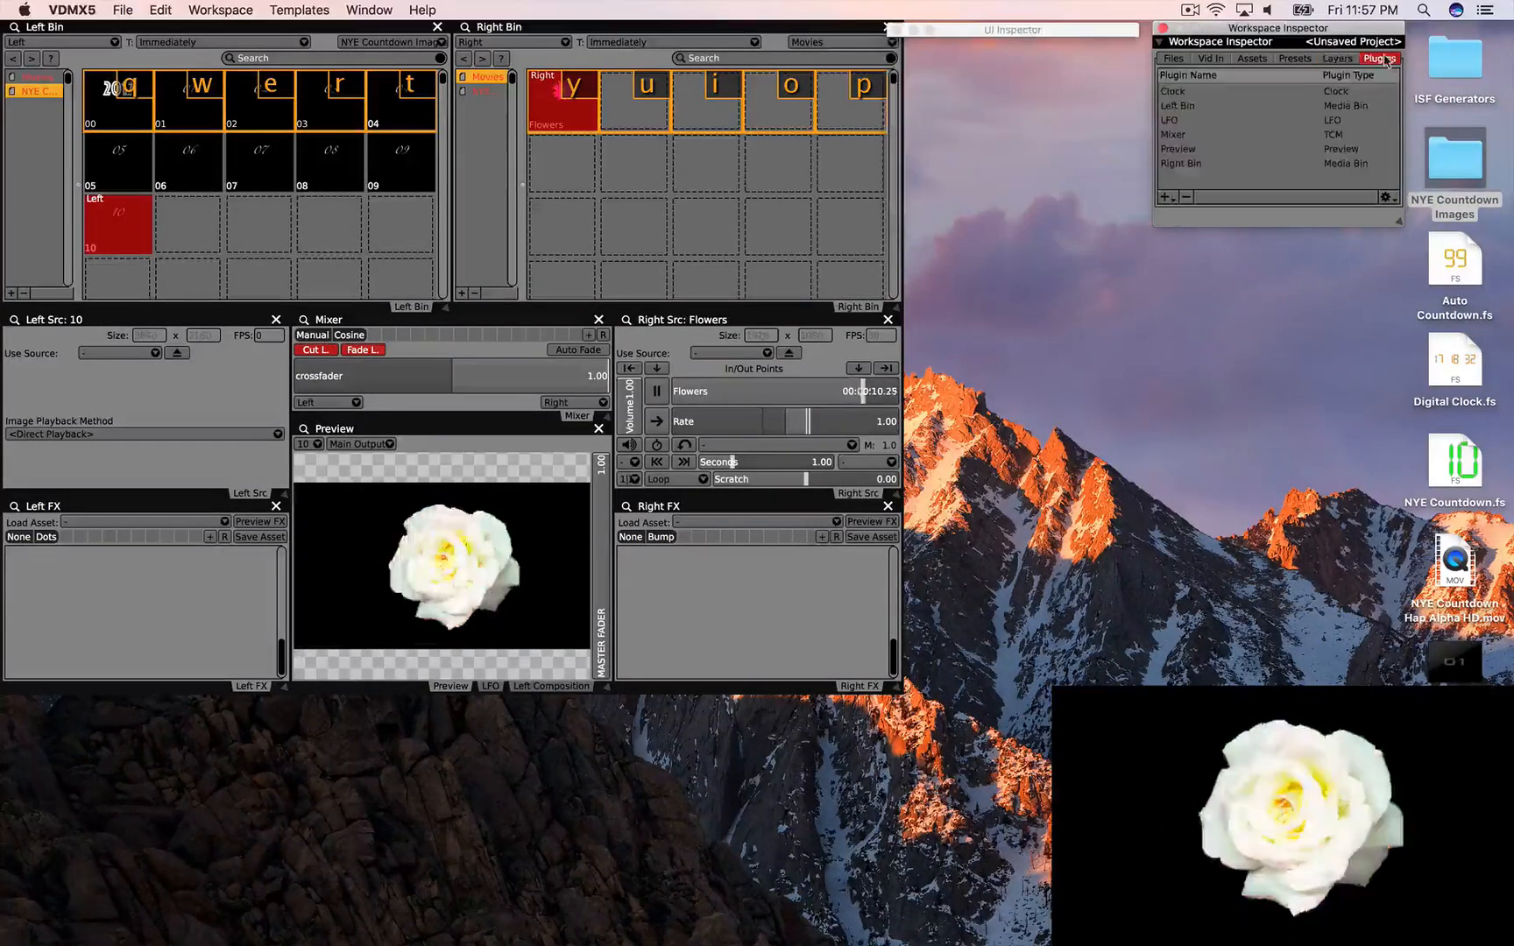
left_click(1164, 197)
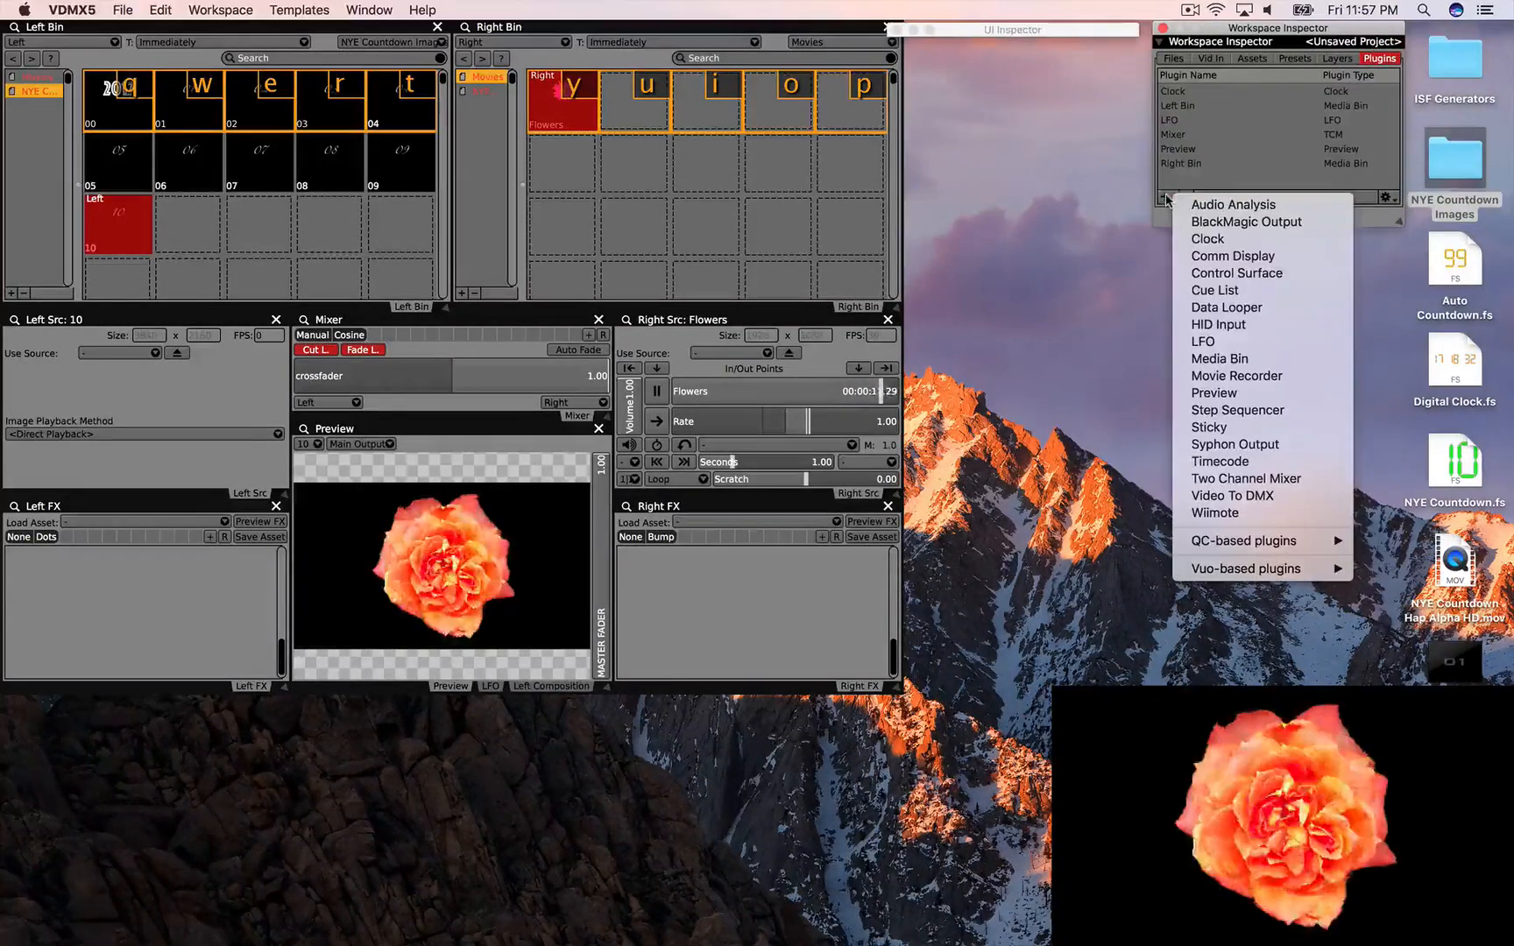
left_click(1213, 393)
left_click(623, 132)
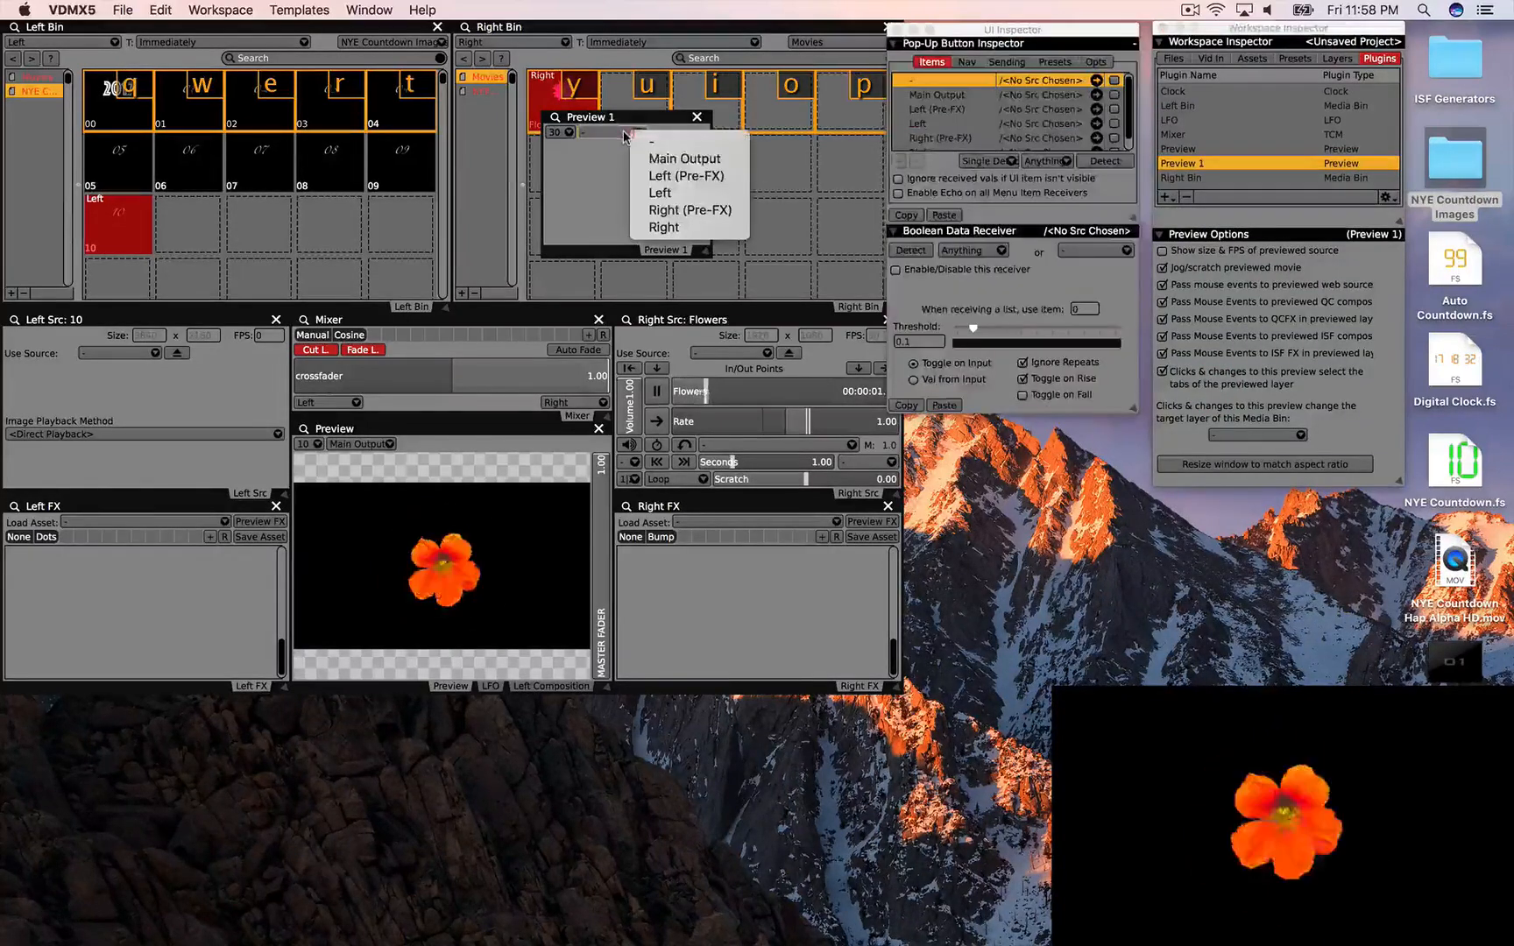
left_click(645, 193)
Step: Place the preview at bottom left, enlarge it, and crossfade to about 0.21
left_click_drag(598, 122, 58, 703)
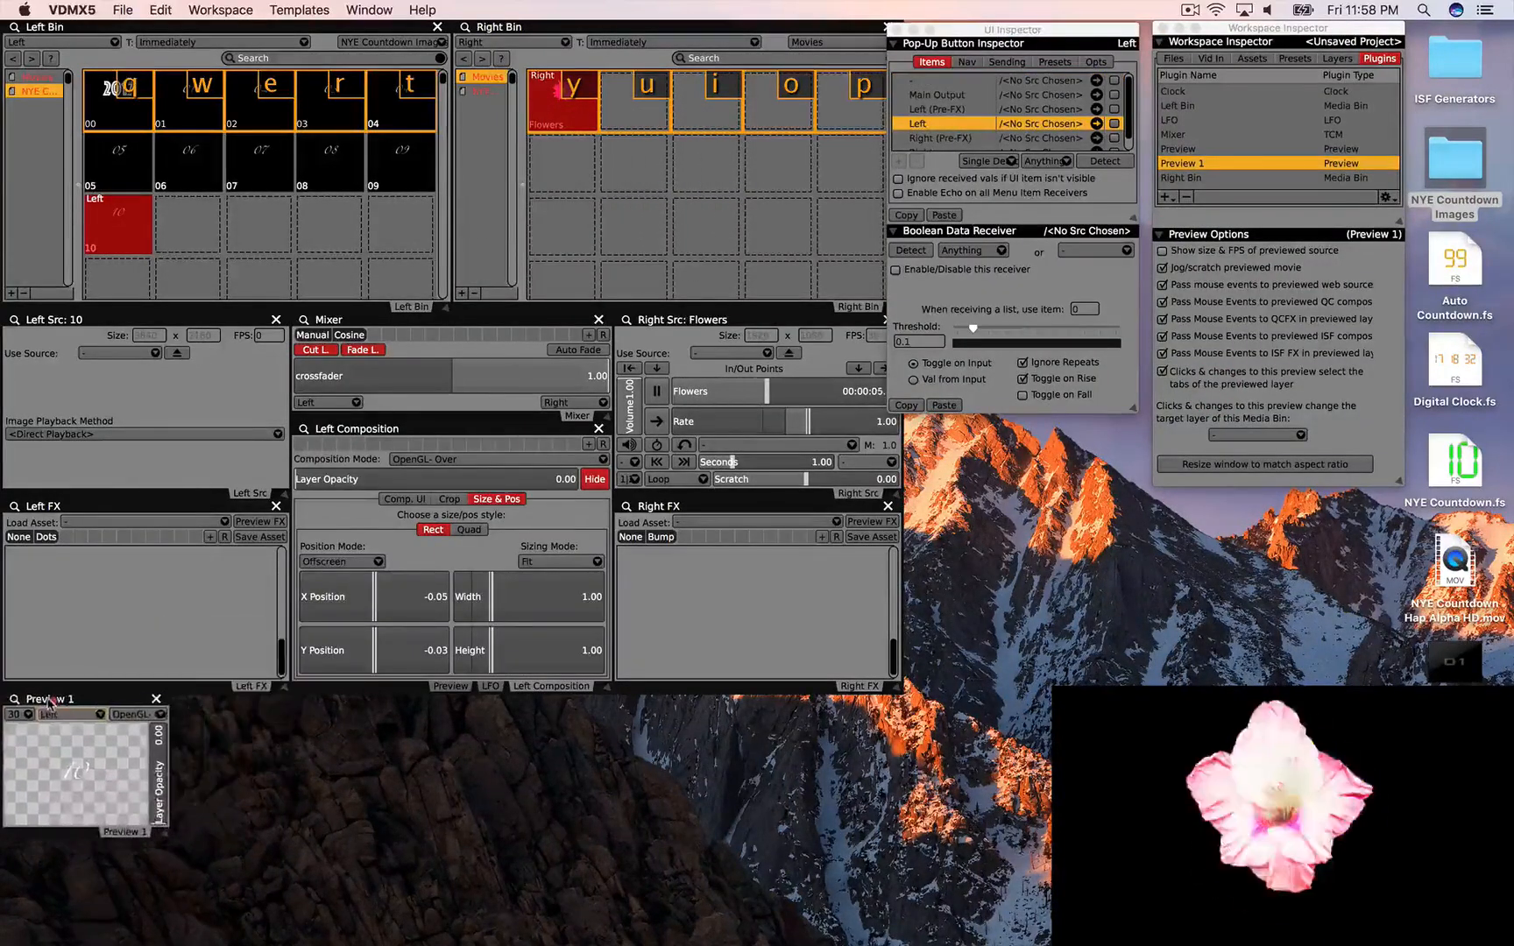
left_click(599, 428)
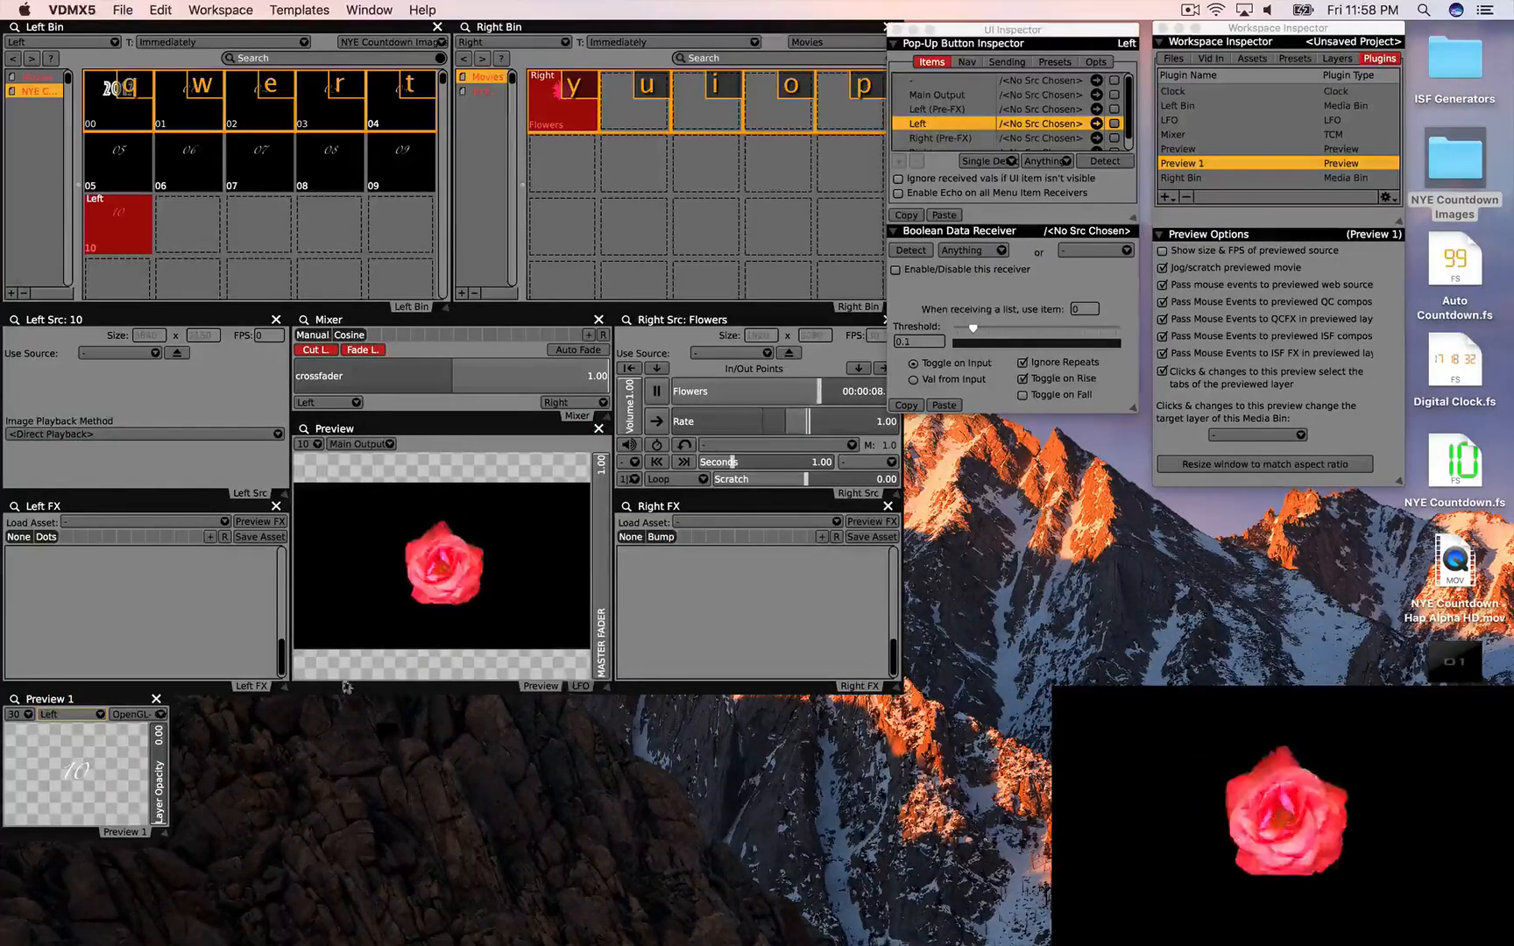
left_click_drag(160, 834, 279, 884)
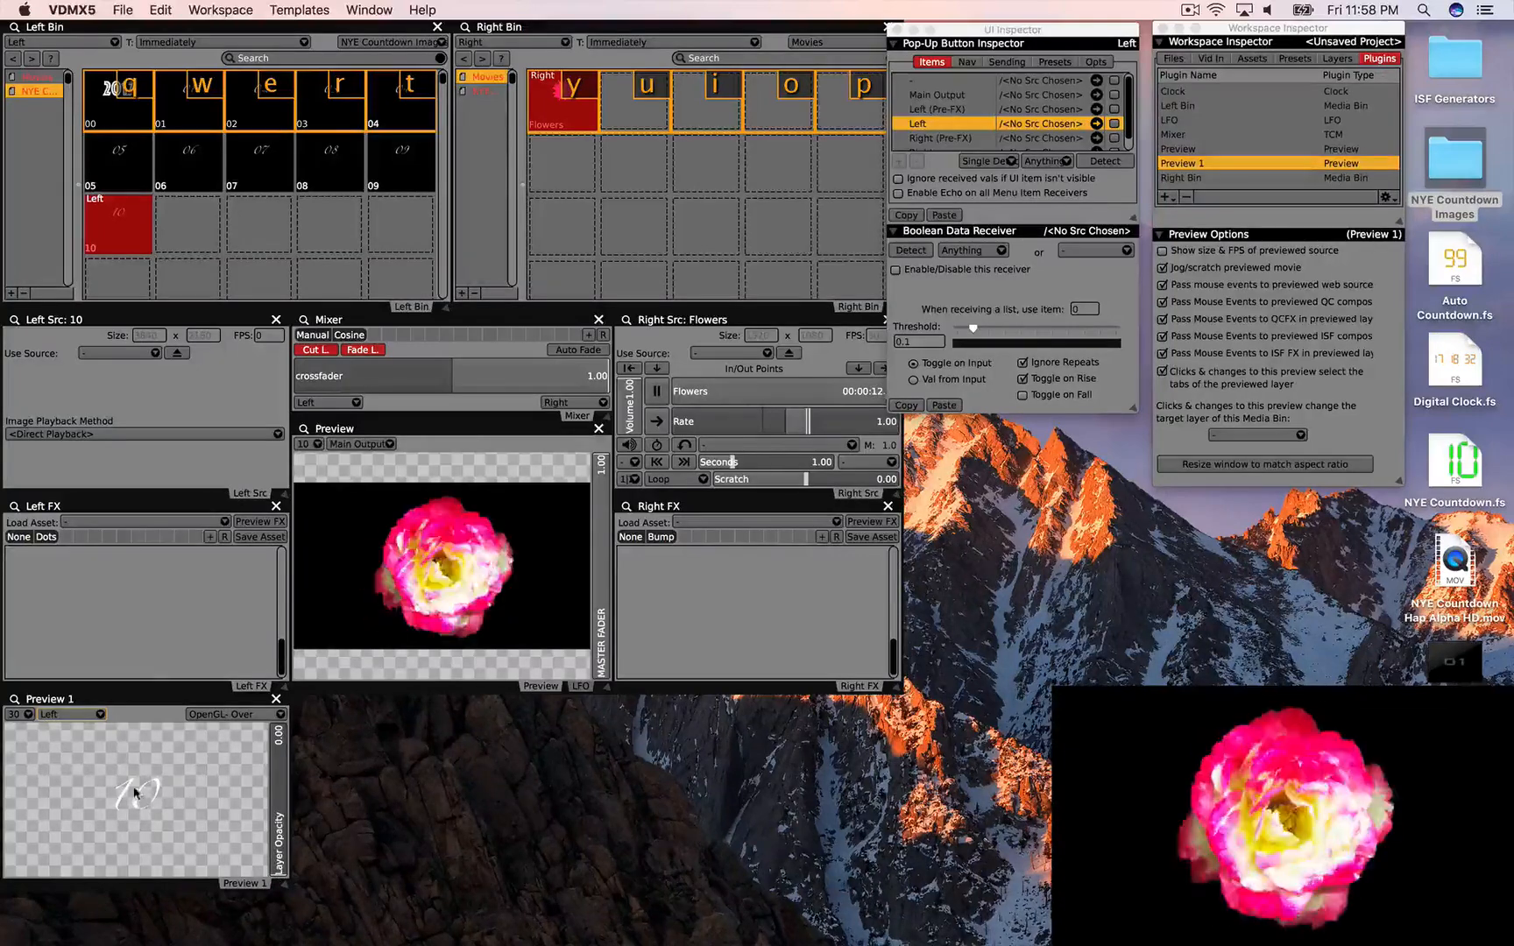
left_click_drag(581, 382, 355, 394)
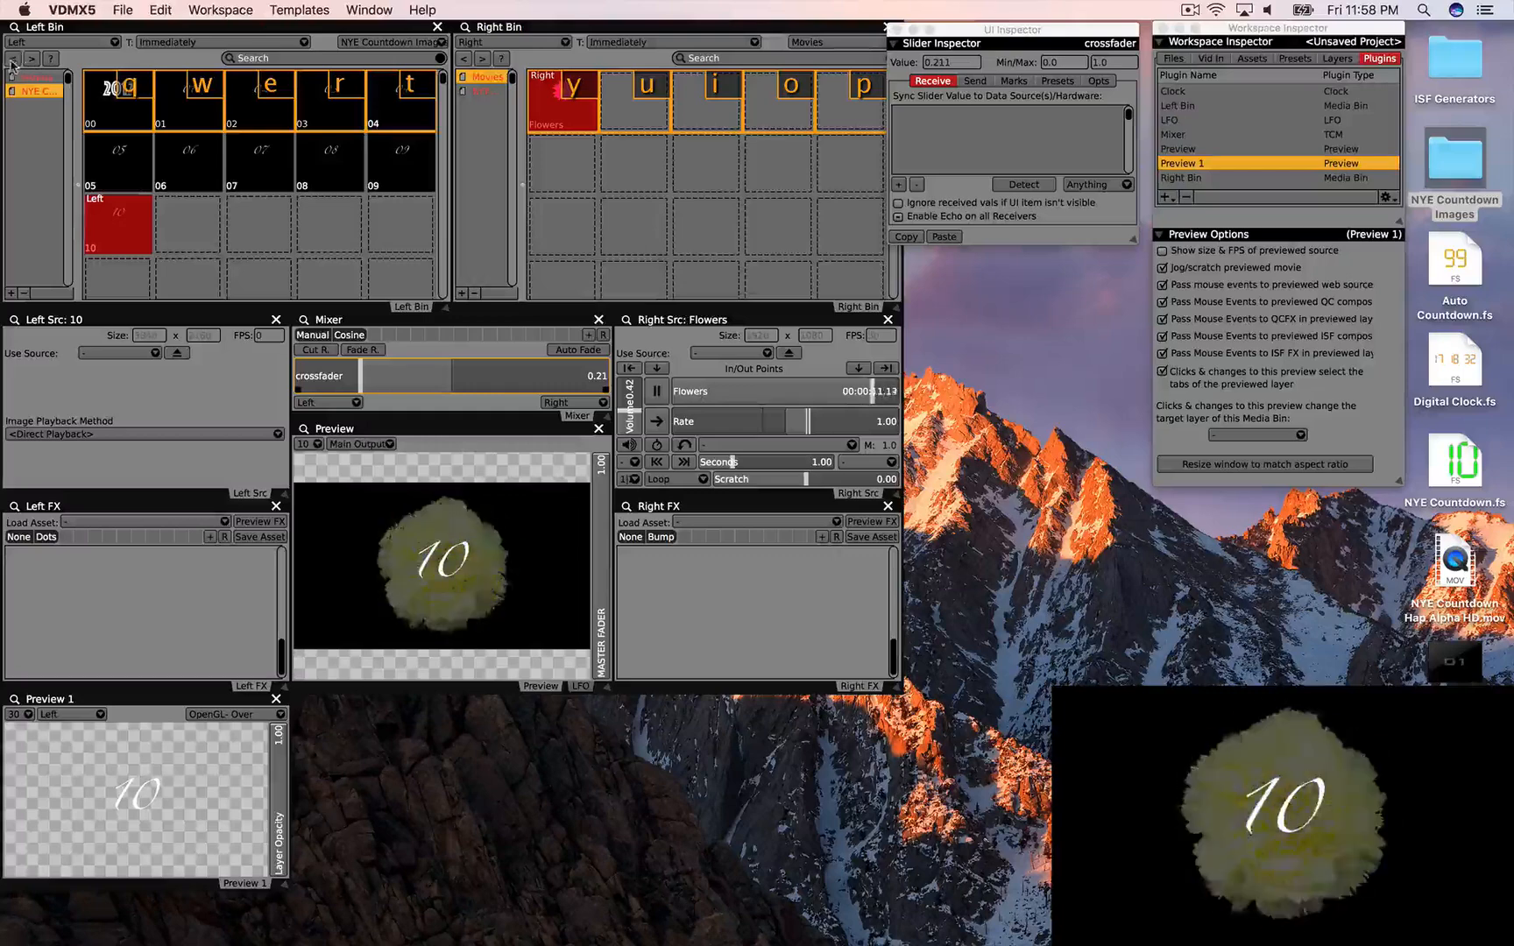
Step: Step the countdown clips back from 09 through 00 to the 2017 clip
left_click(12, 64)
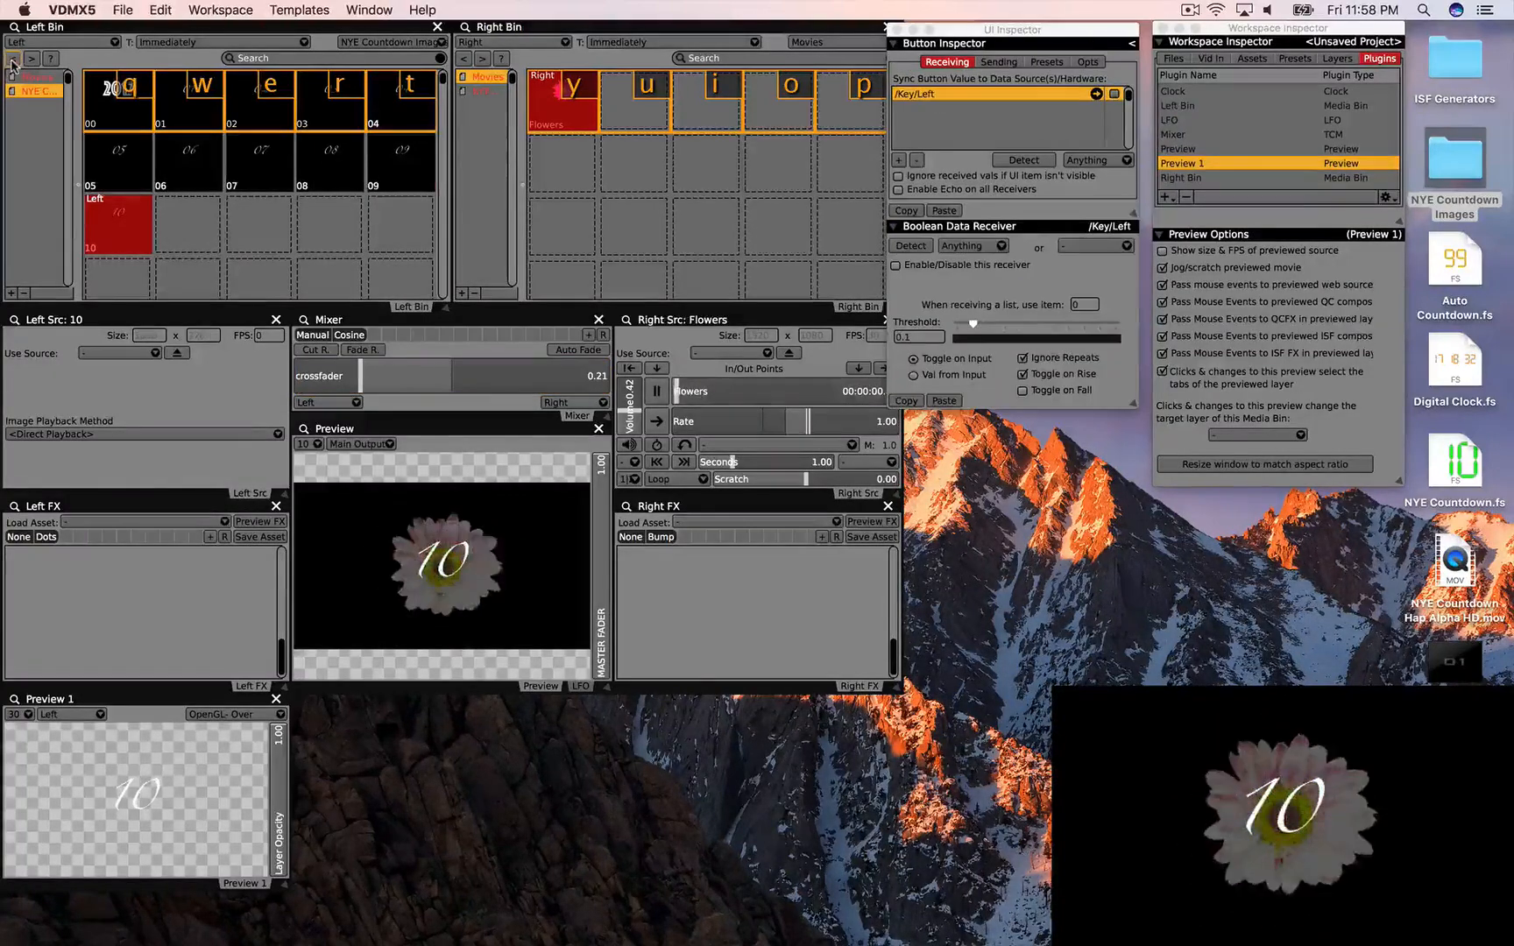
left_click(12, 64)
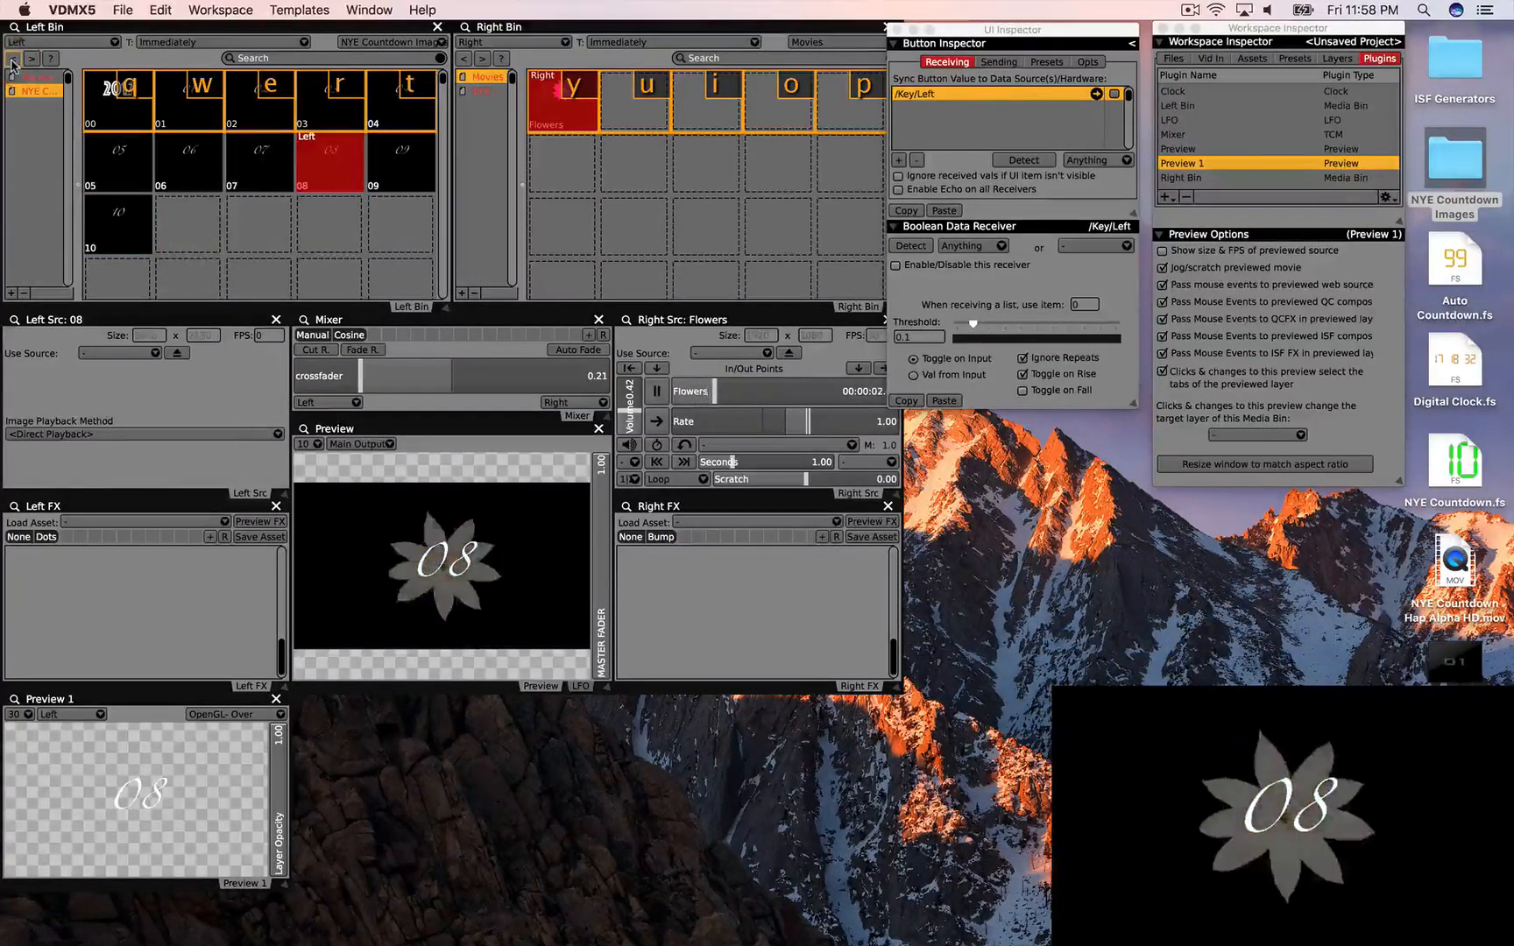
left_click(12, 64)
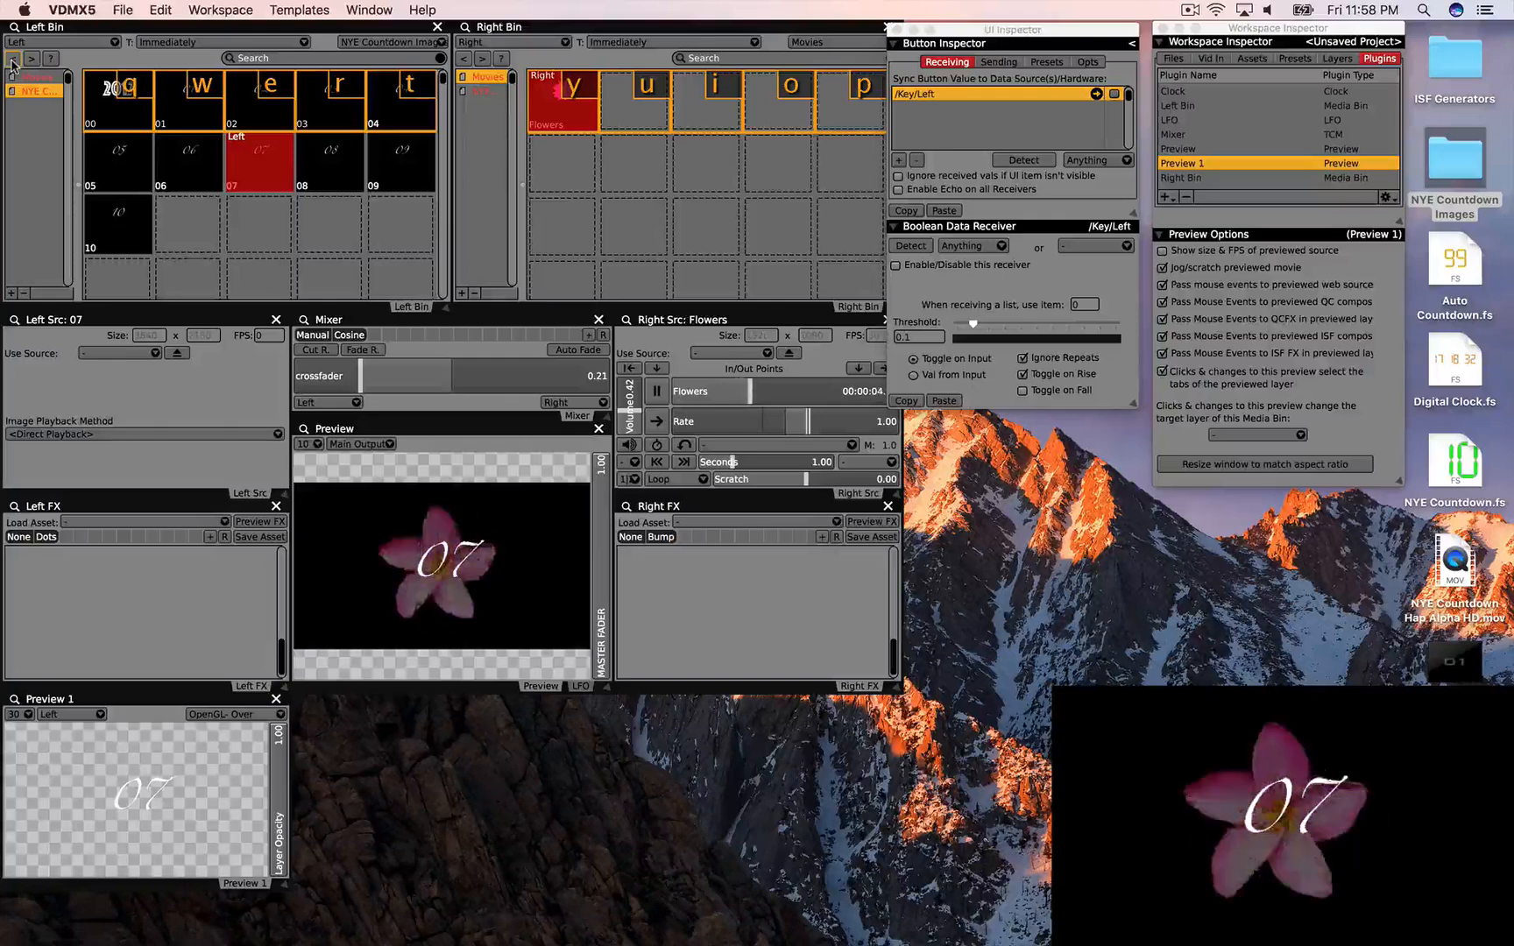
left_click(12, 64)
left_click(12, 64)
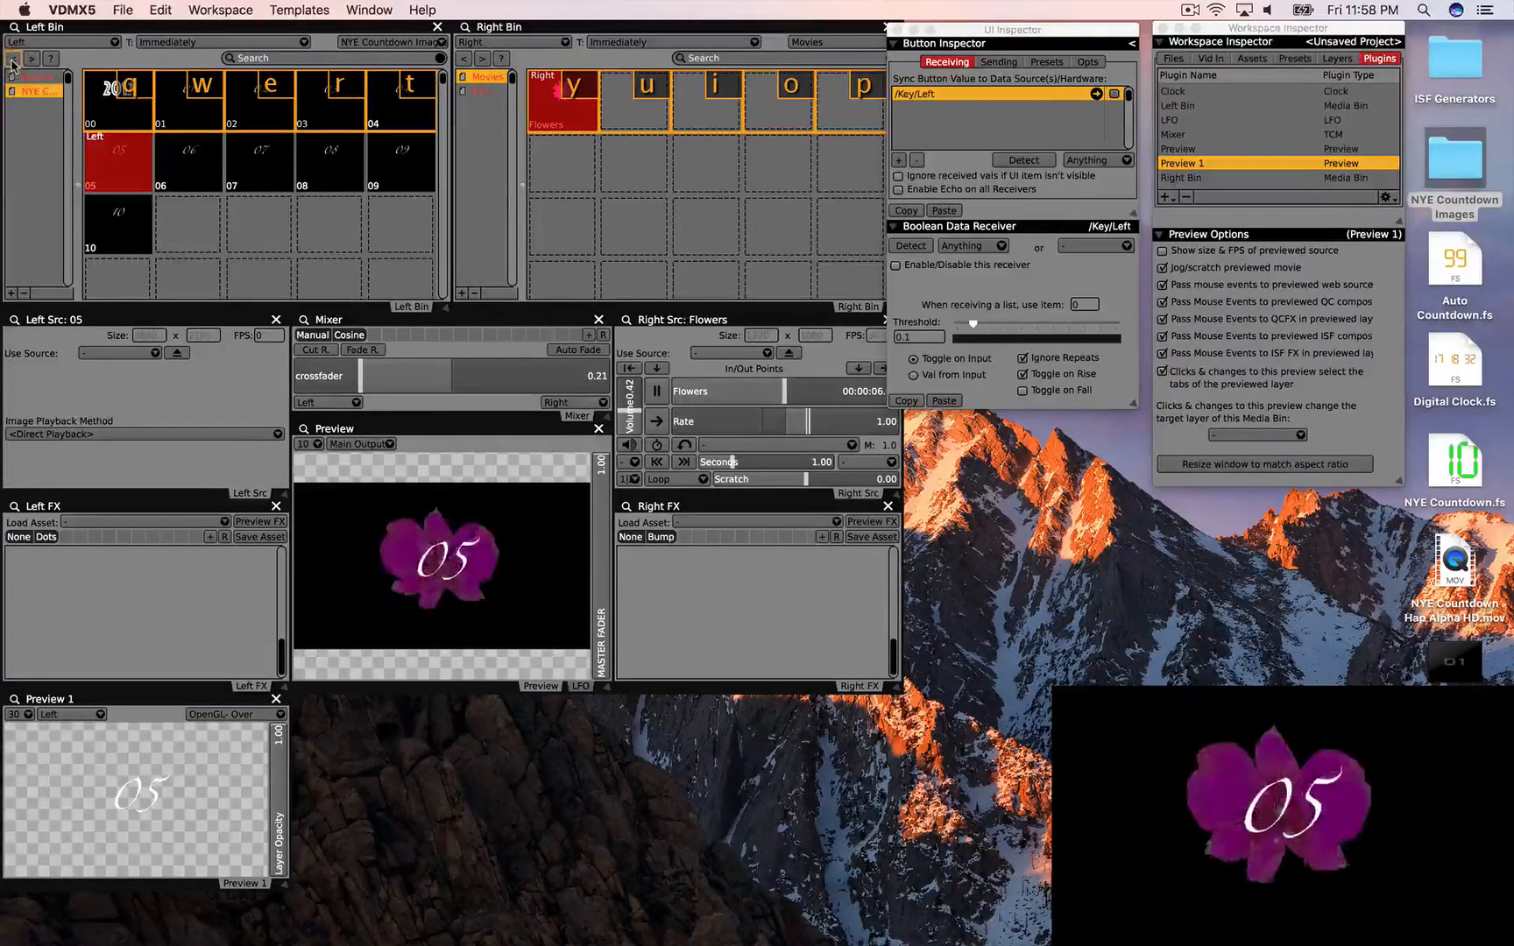
left_click(12, 64)
left_click(12, 64)
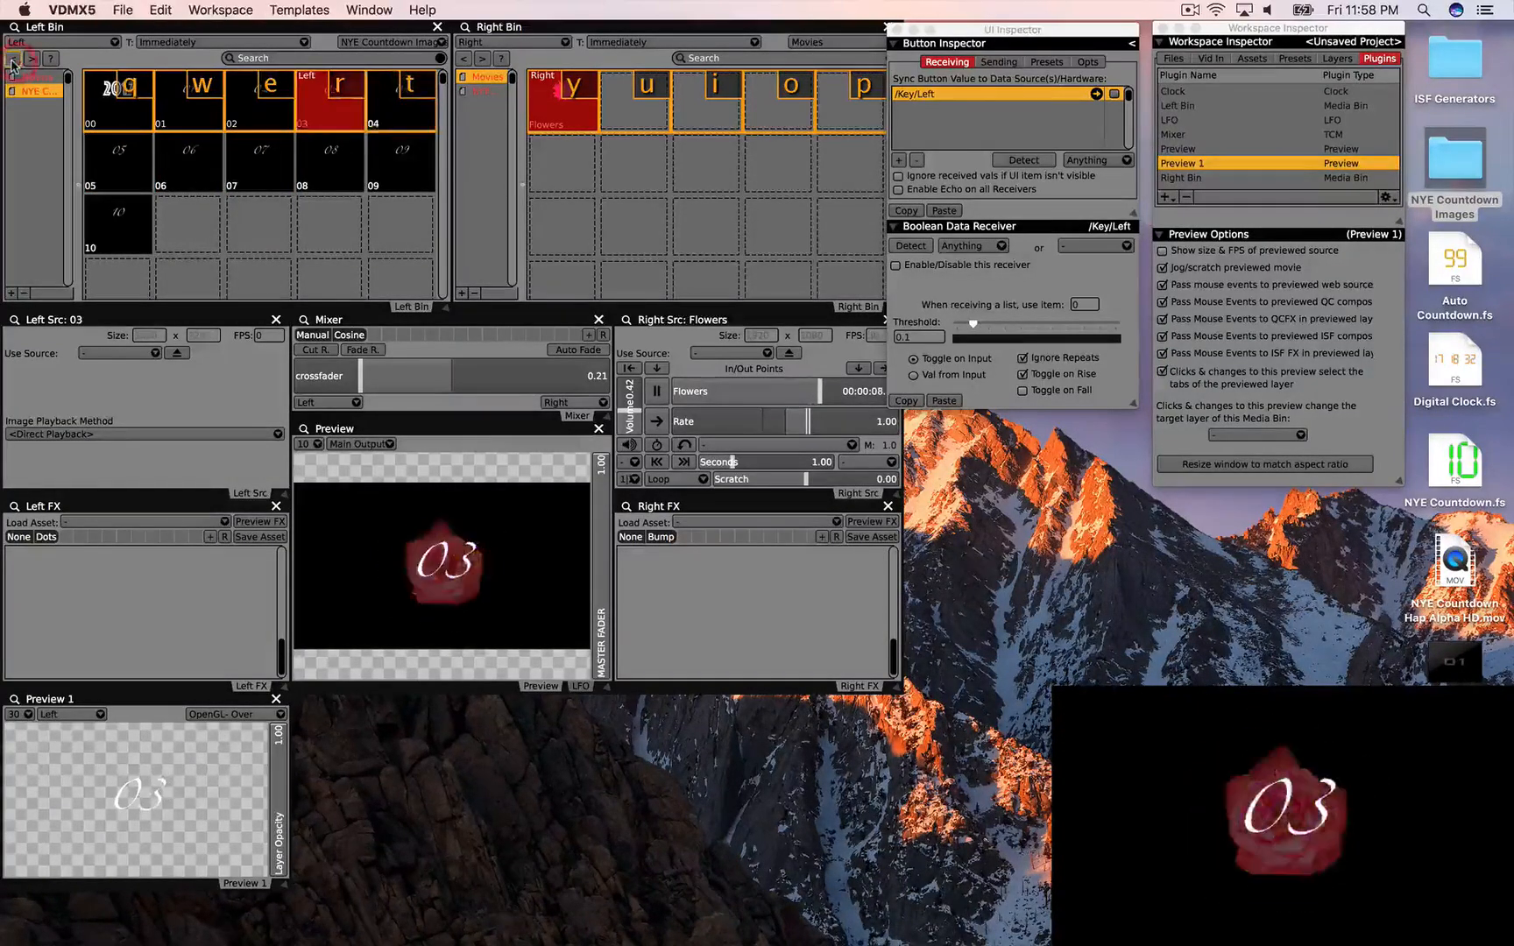
left_click(12, 64)
left_click(13, 63)
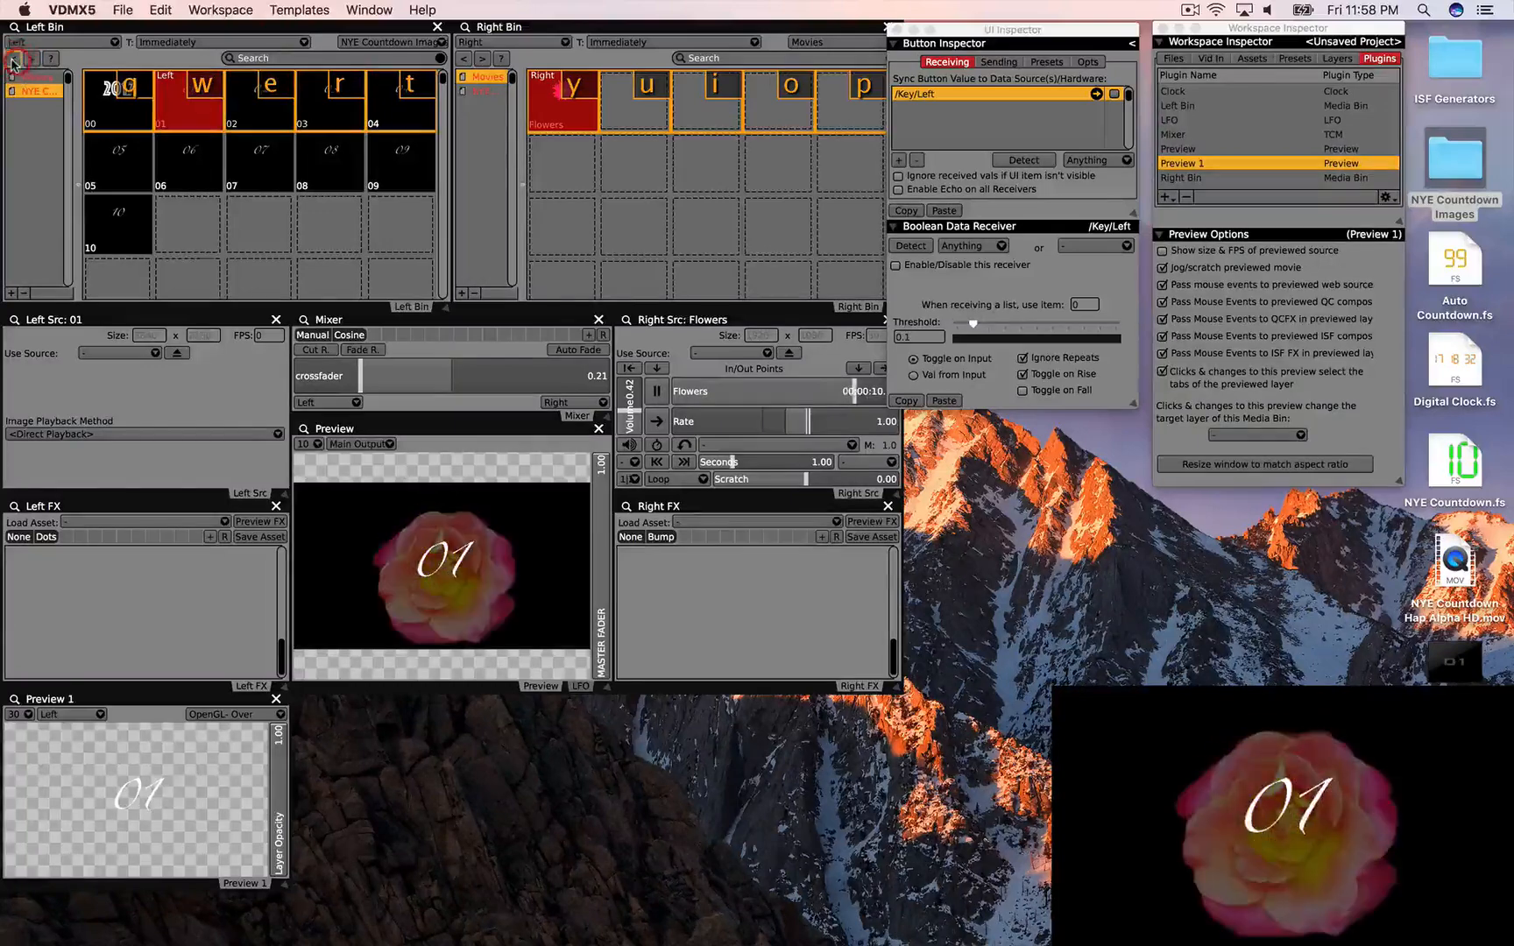
left_click(13, 64)
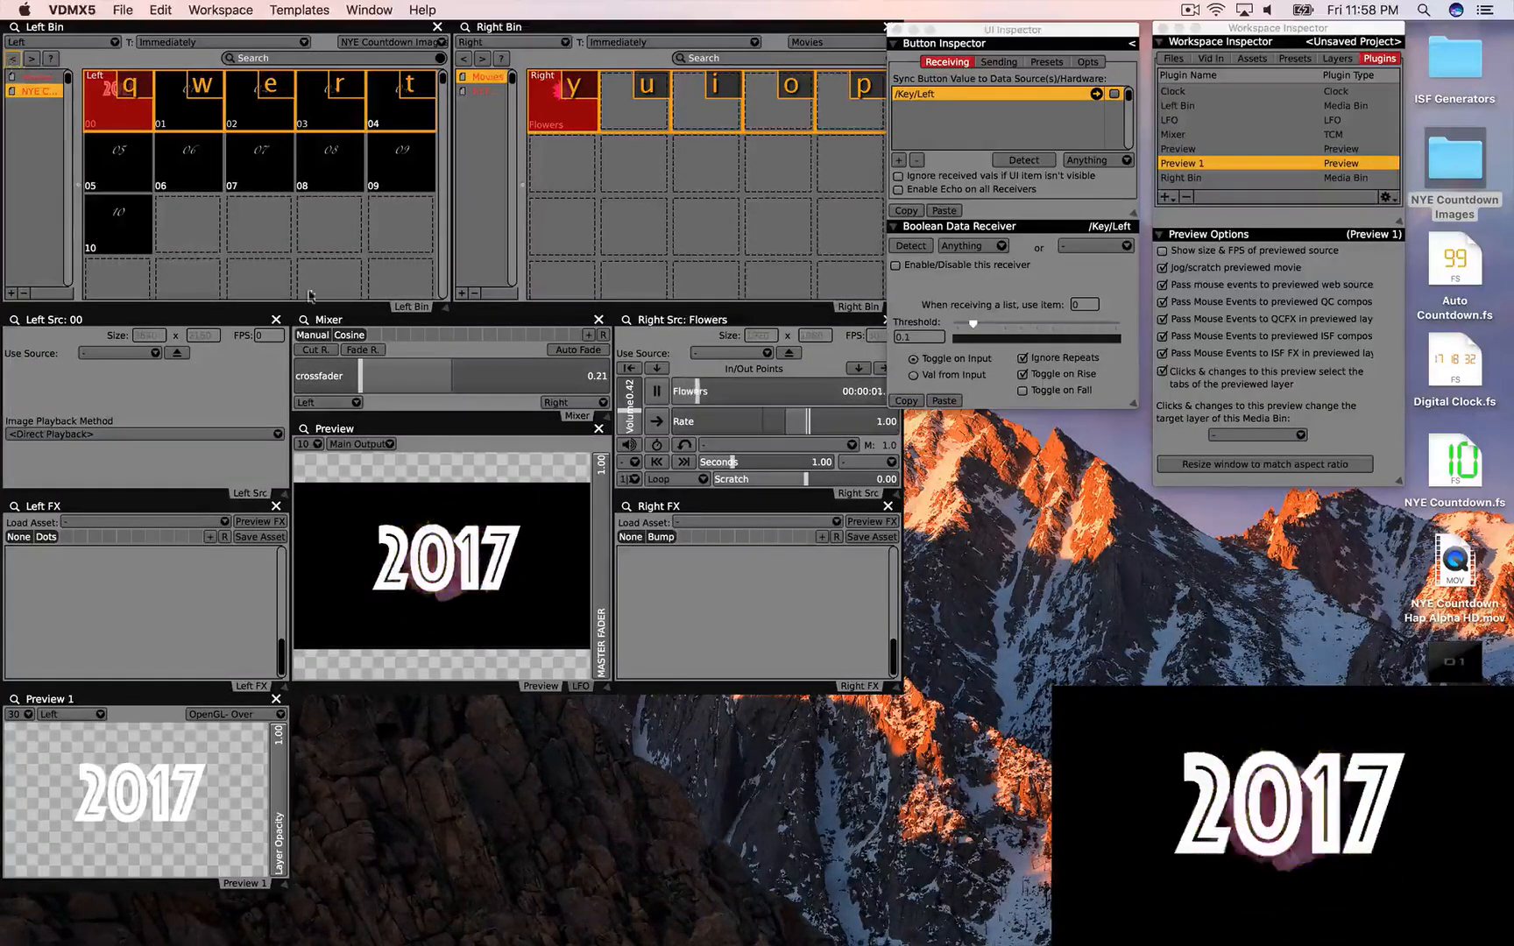
Step: Fade to the flowers, add an empty Left Bin page, and select NYE Countdown Hap Alpha HD.mov
left_click_drag(361, 376, 611, 391)
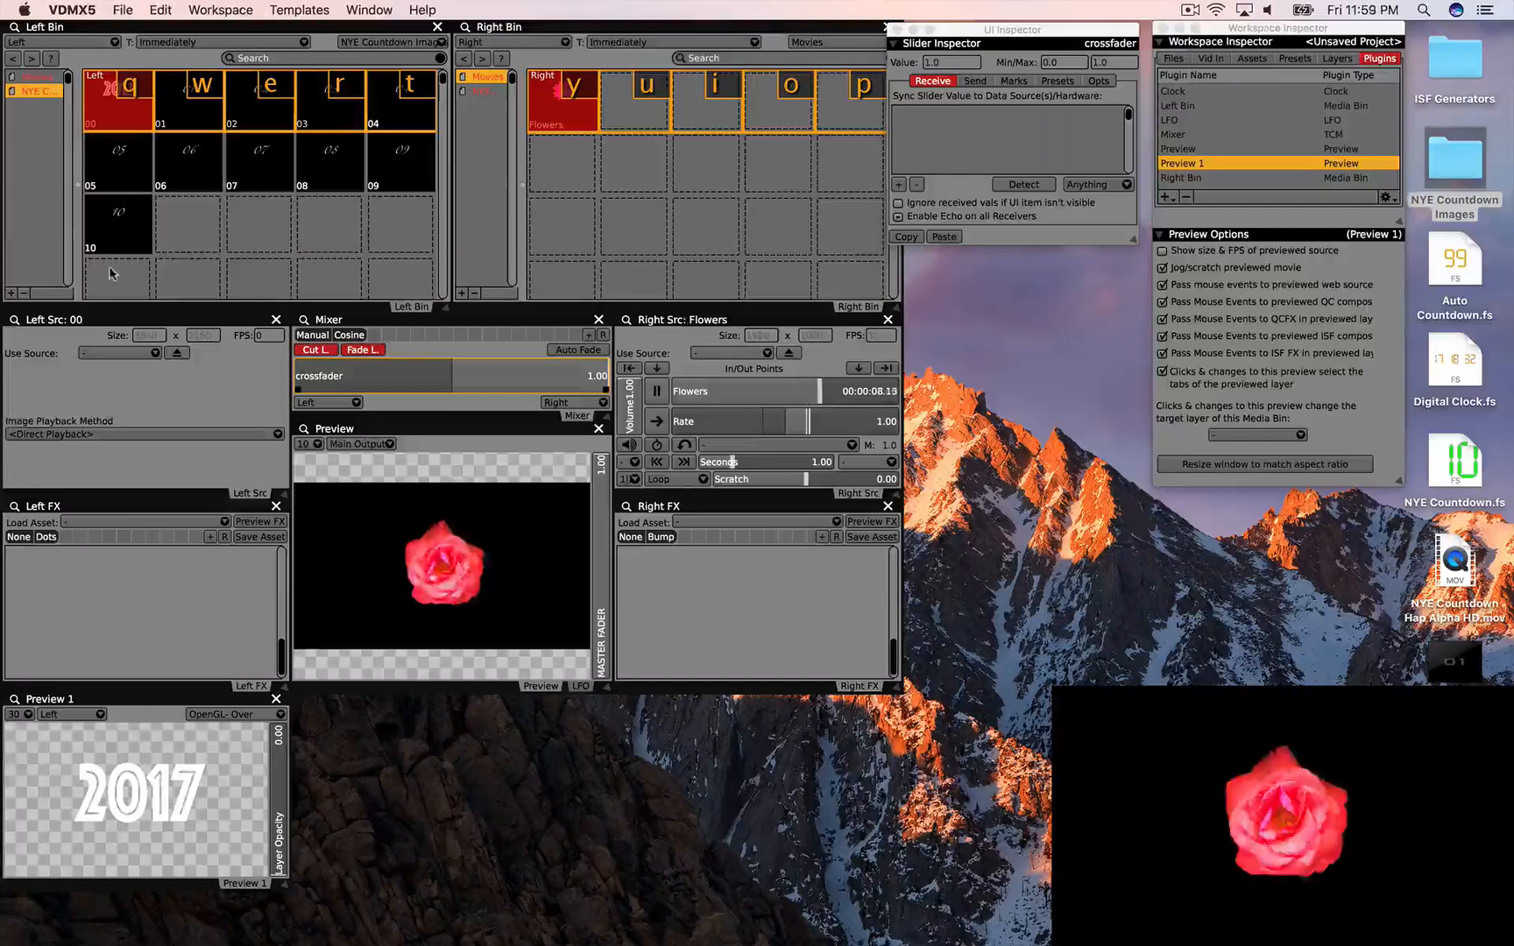
left_click(12, 293)
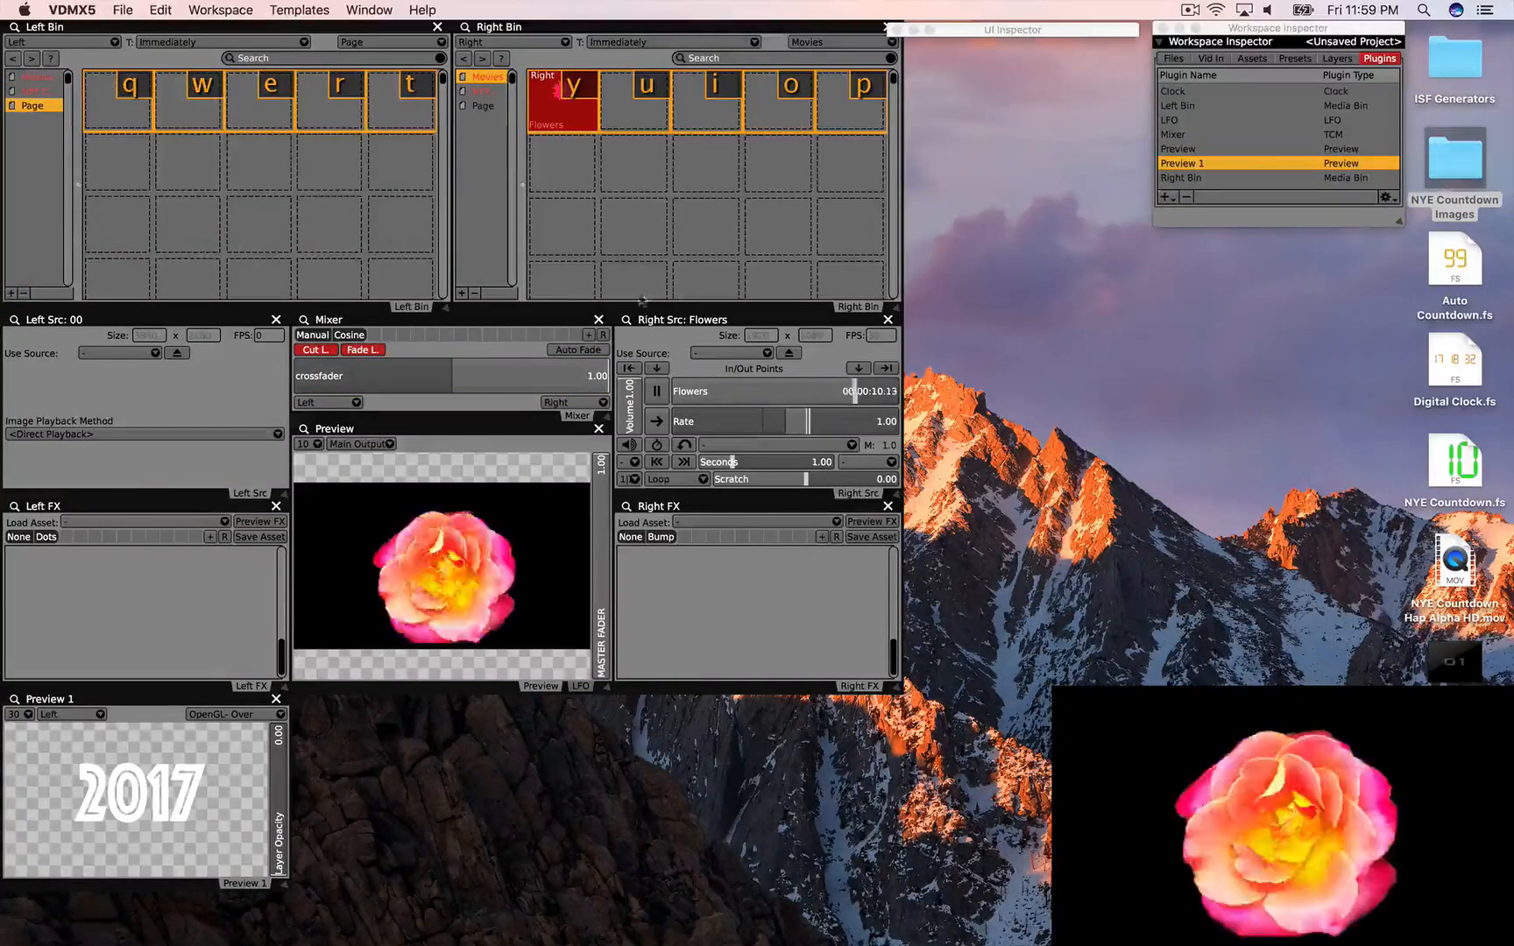
left_click(1203, 393)
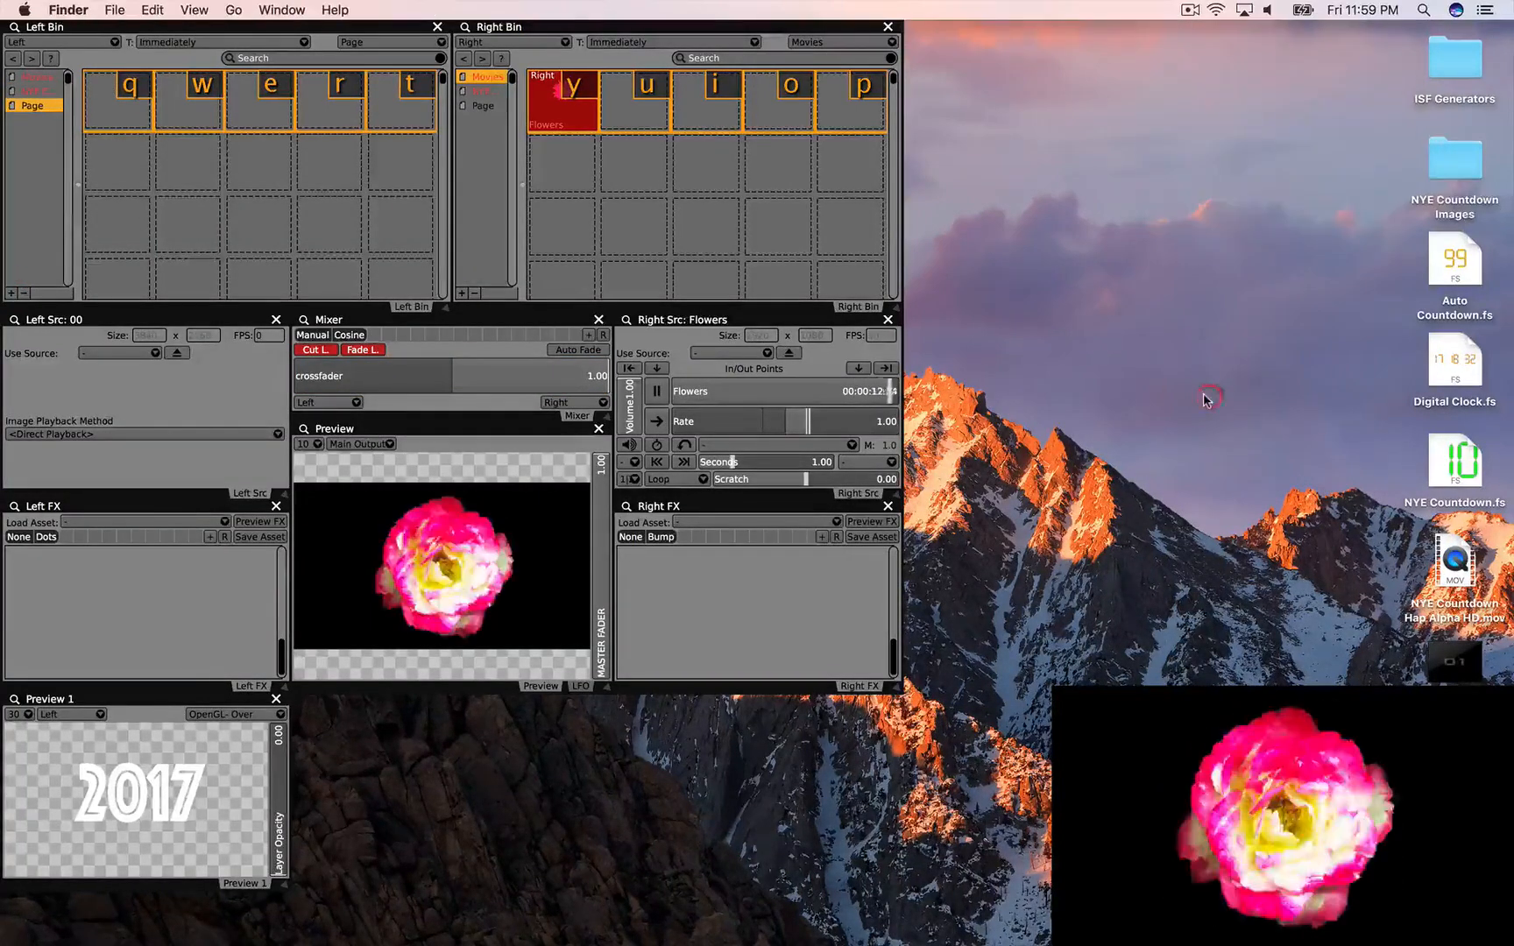
left_click(1457, 557)
Step: Add NYE Countdown Hap Alpha HD.mov to the new page, play it, and fade to it
left_click_drag(1457, 557, 110, 105)
left_click(122, 184)
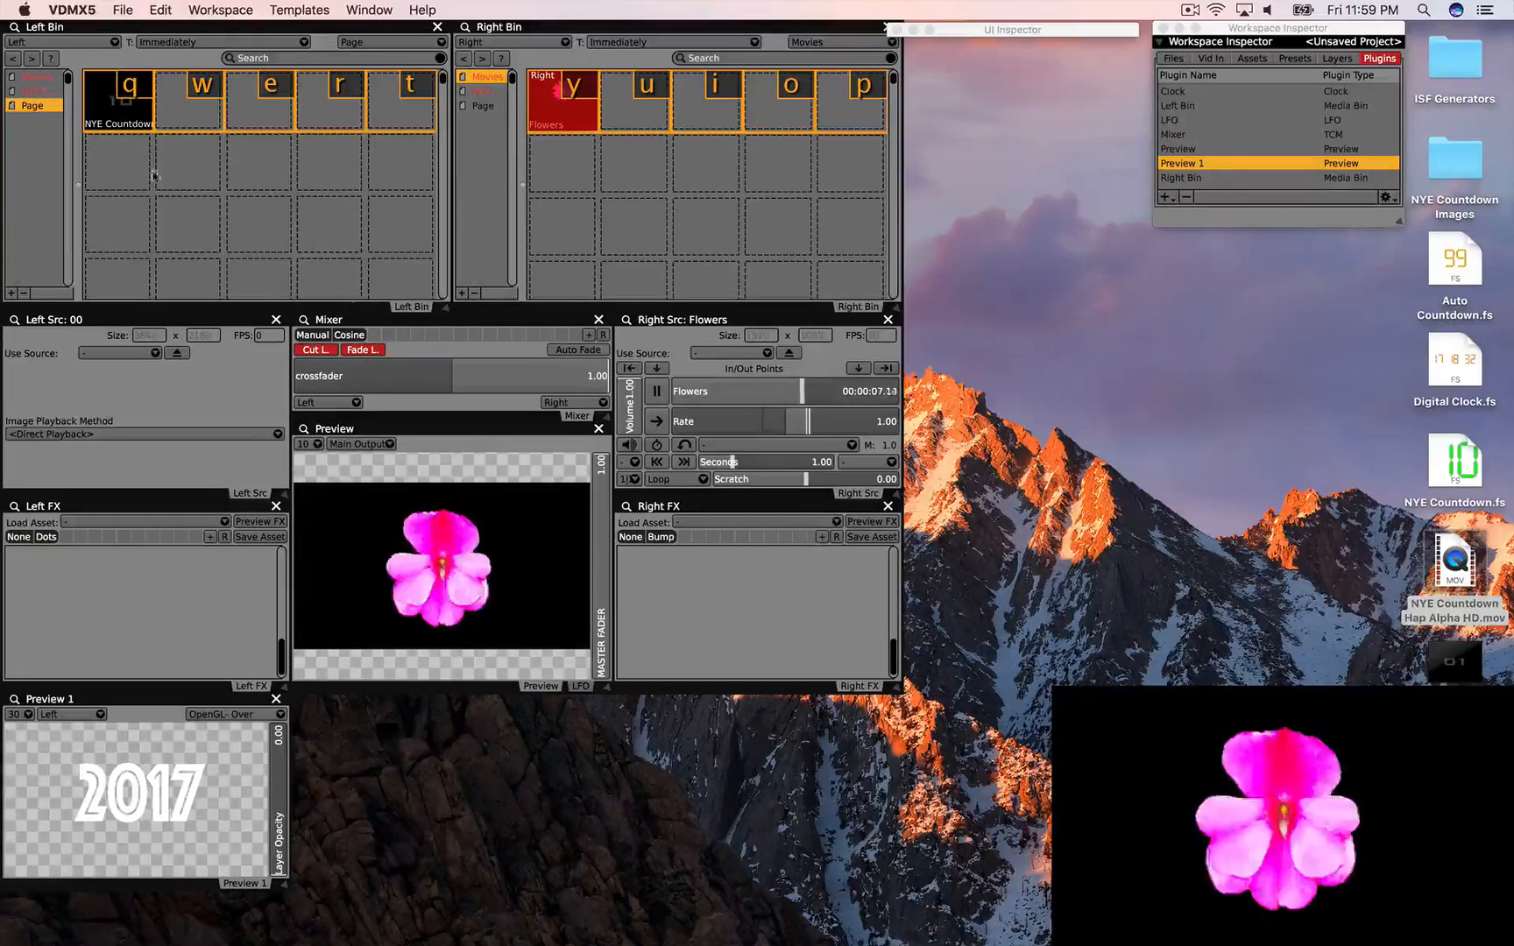
left_click(111, 121)
left_click(361, 351)
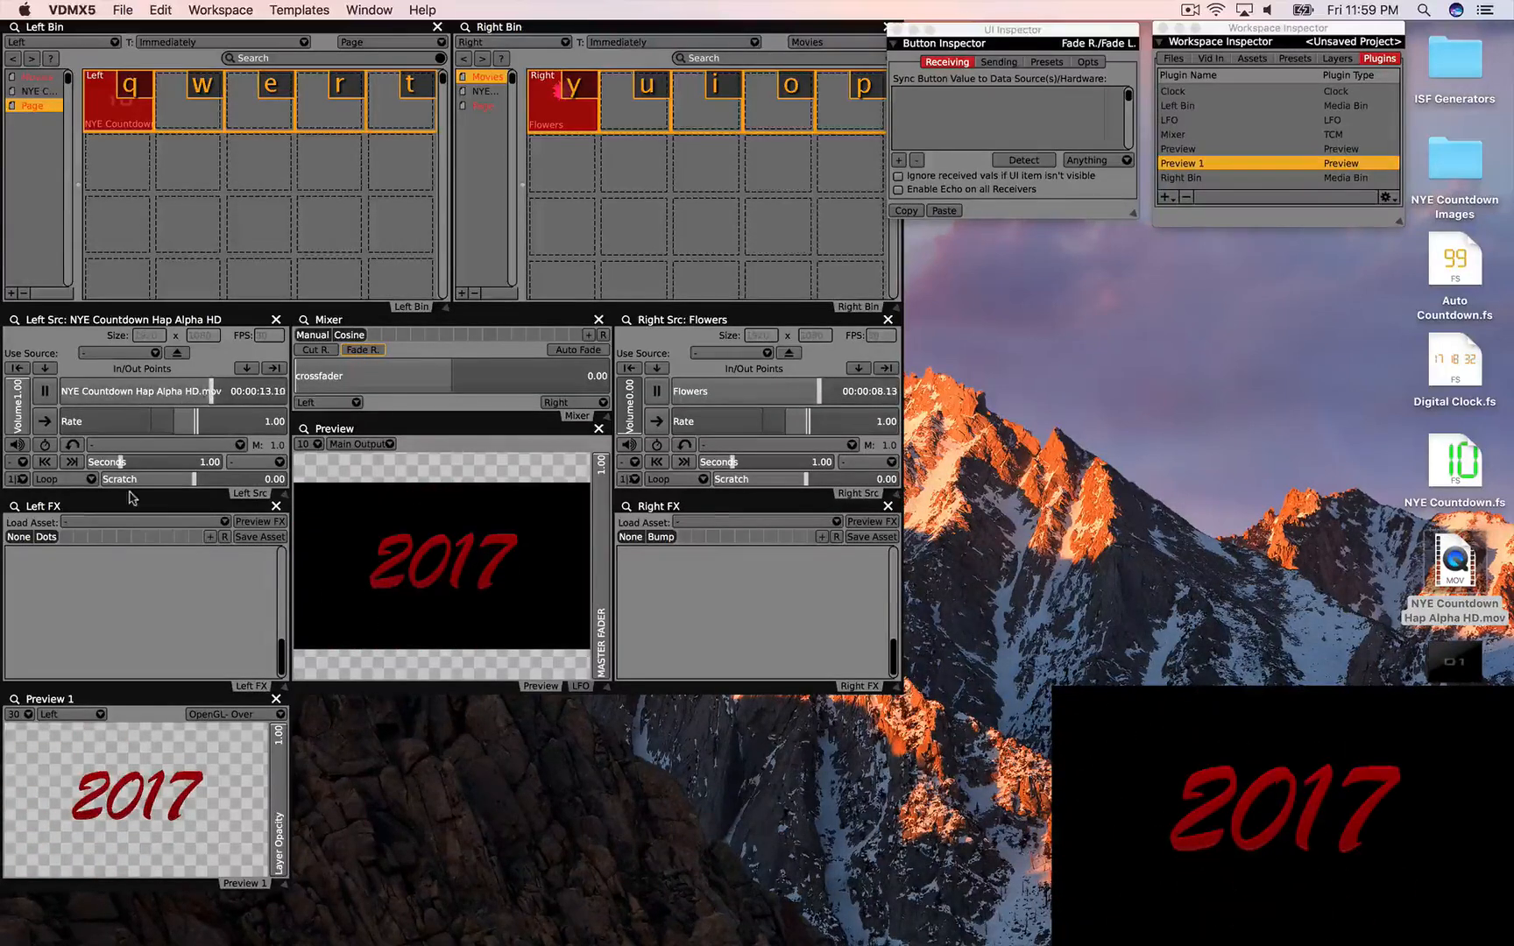
Step: Set the movie to Cut to Black, fade back to the flowers, and select NYE Countdown.fs
left_click(76, 480)
left_click(92, 494)
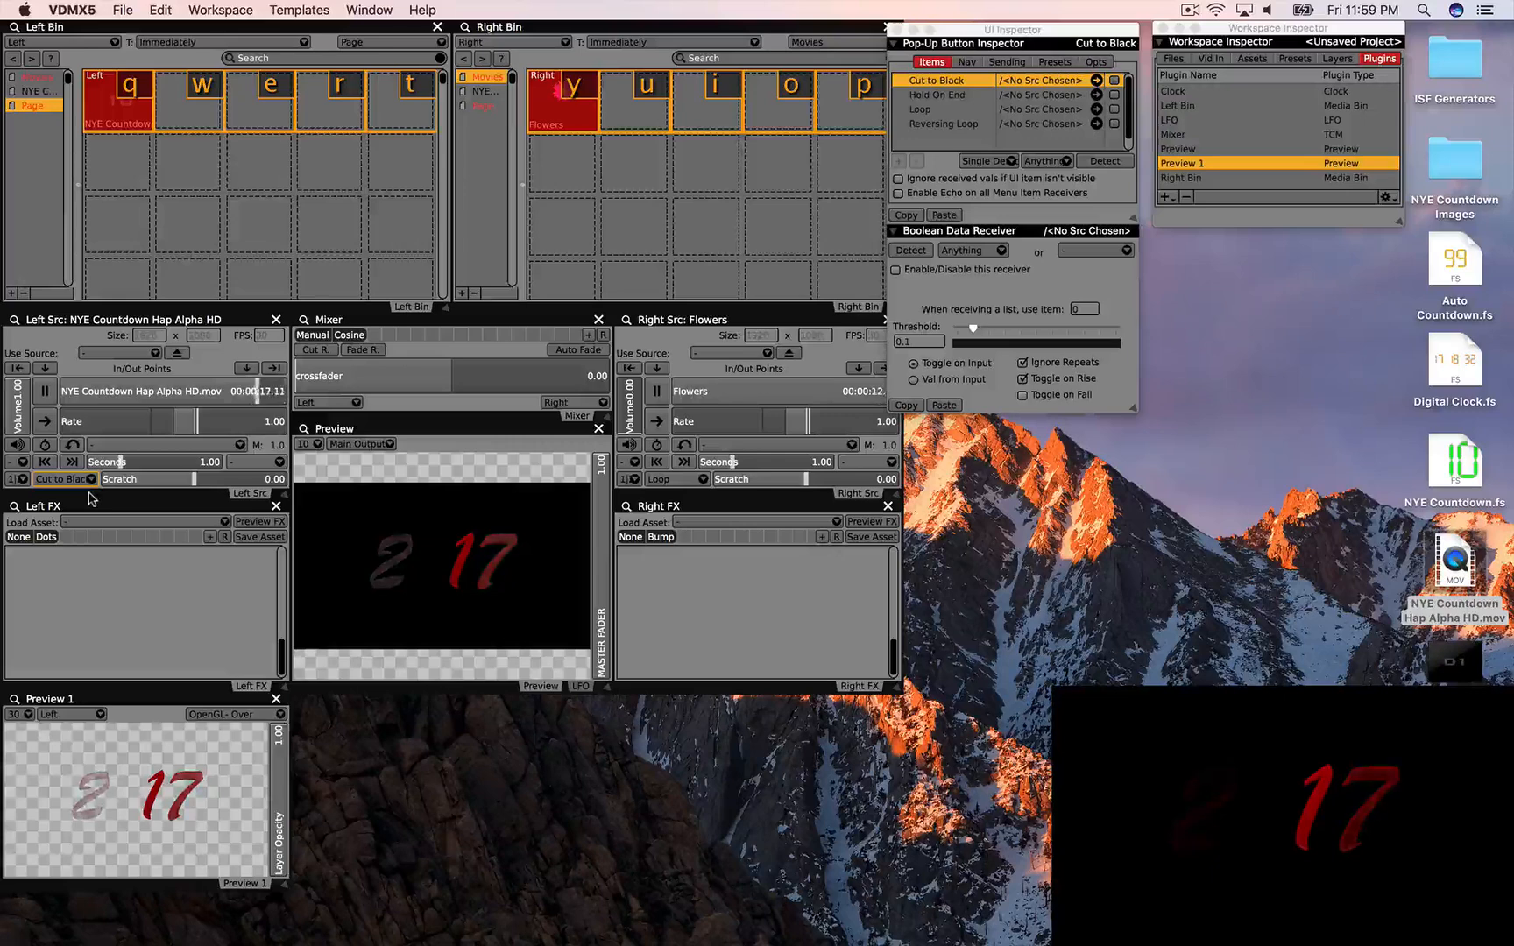
left_click(347, 351)
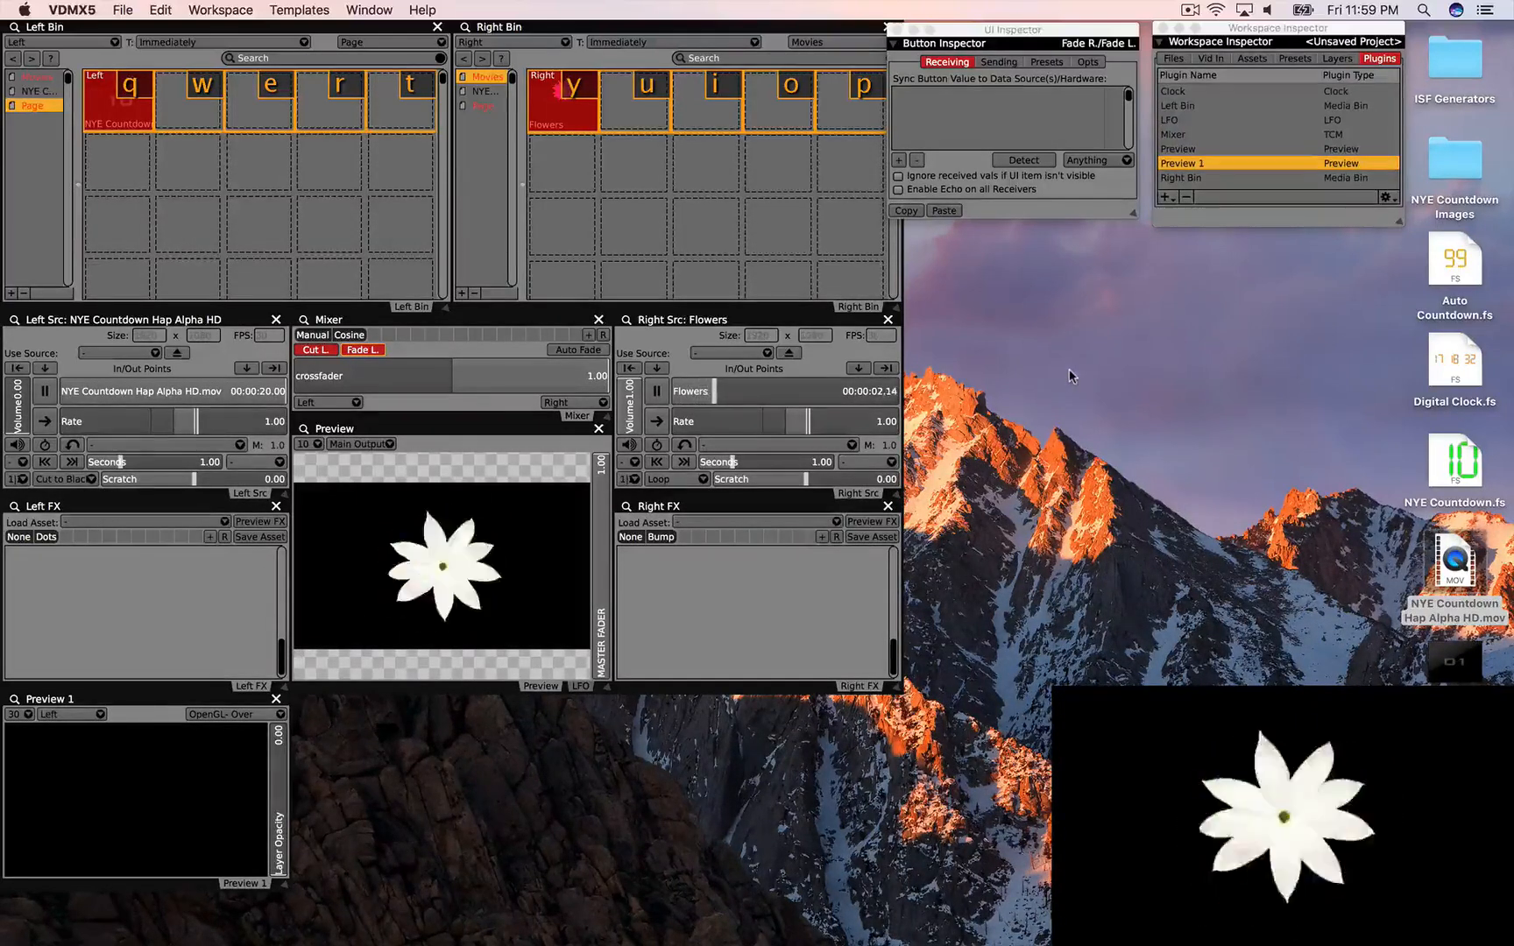
left_click(1318, 439)
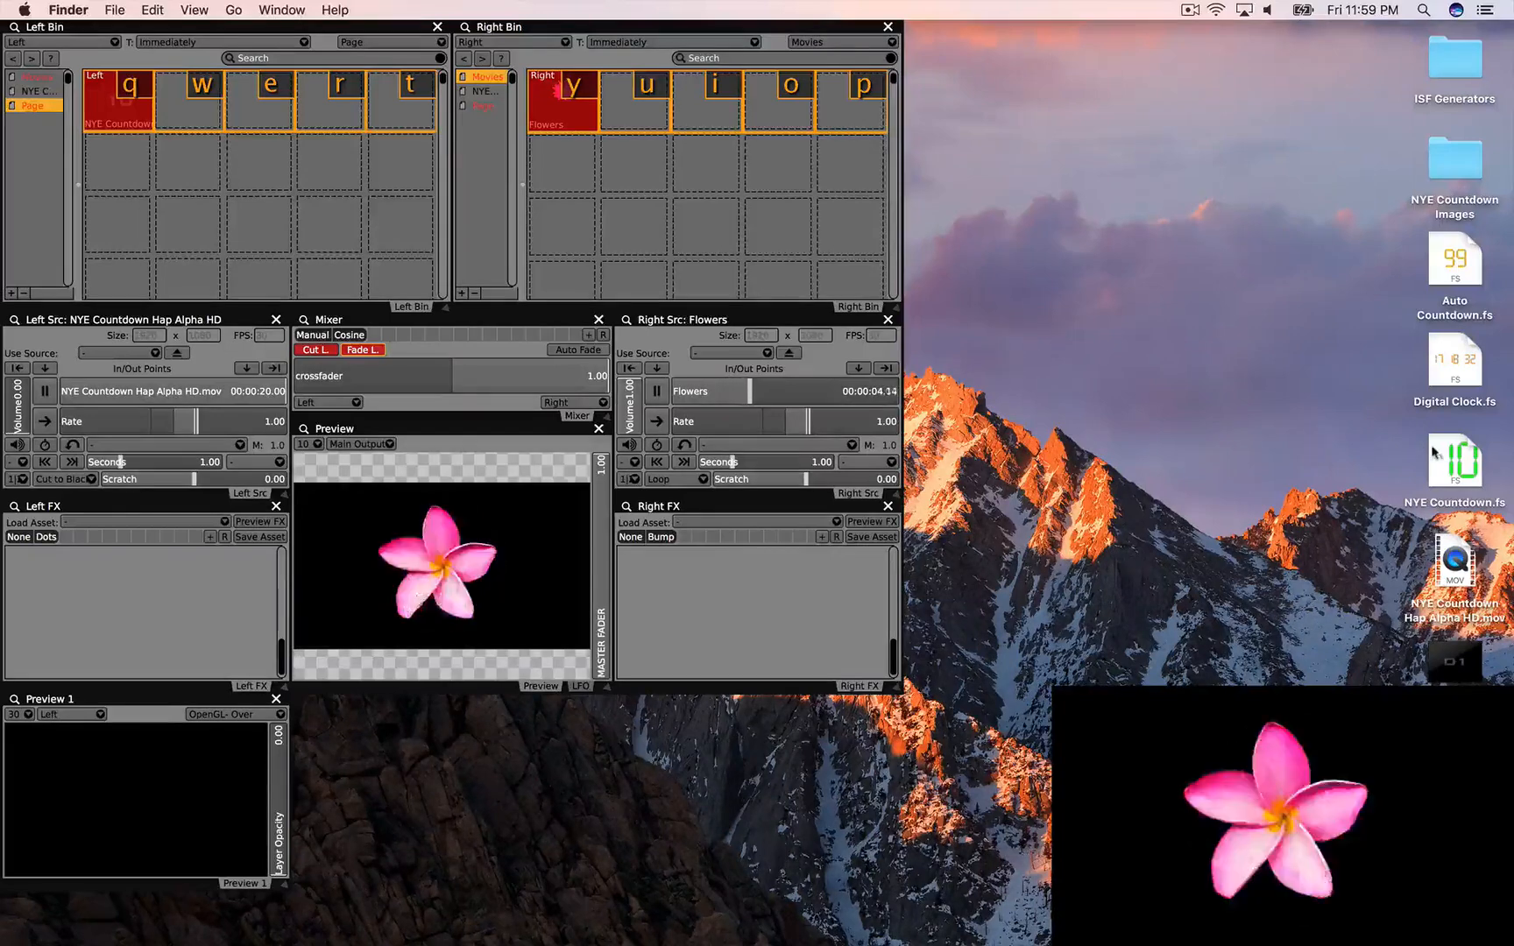
Step: Load NYE Countdown.fs into Left Bin slot 2, play it, and step its digits with decTimer/incTimer
left_click_drag(1447, 454, 180, 116)
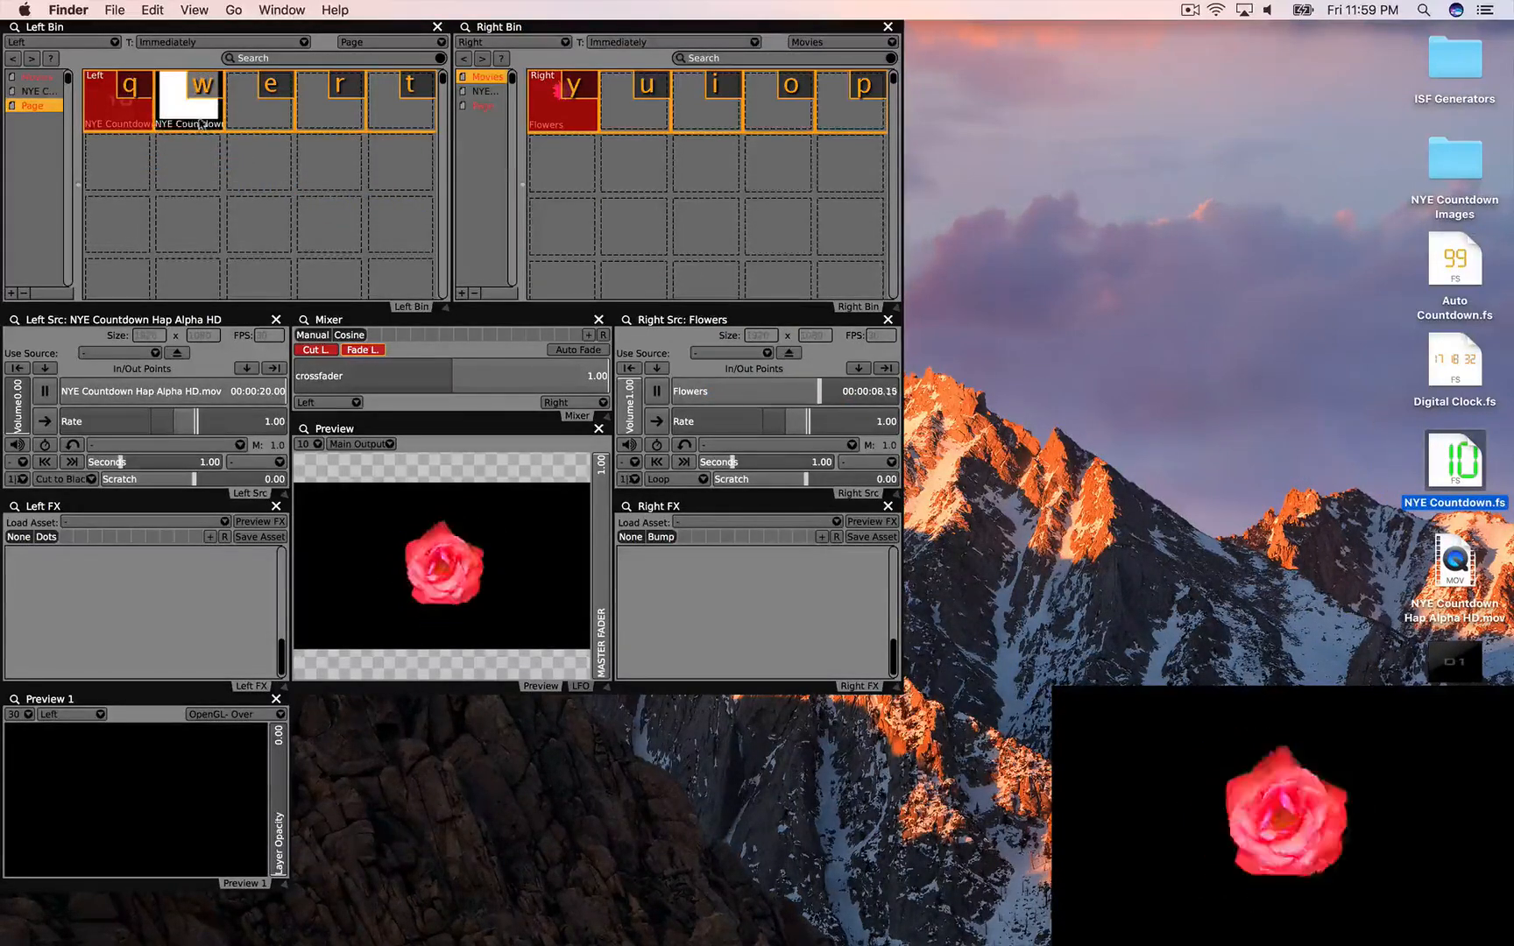
left_click(201, 123)
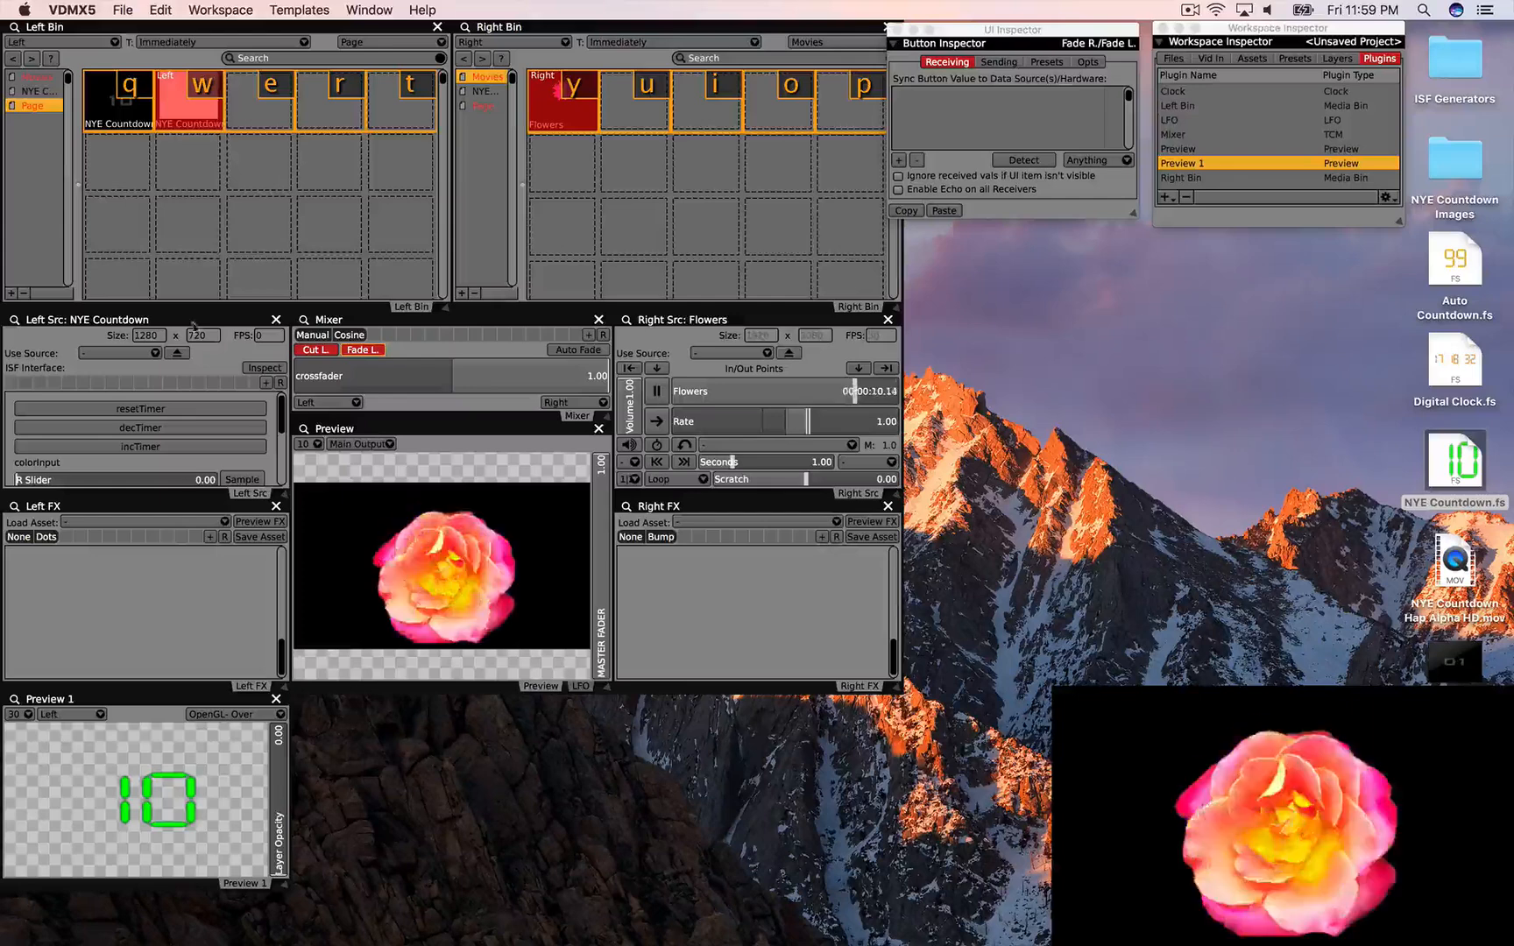
left_click(99, 426)
left_click(99, 427)
left_click(99, 427)
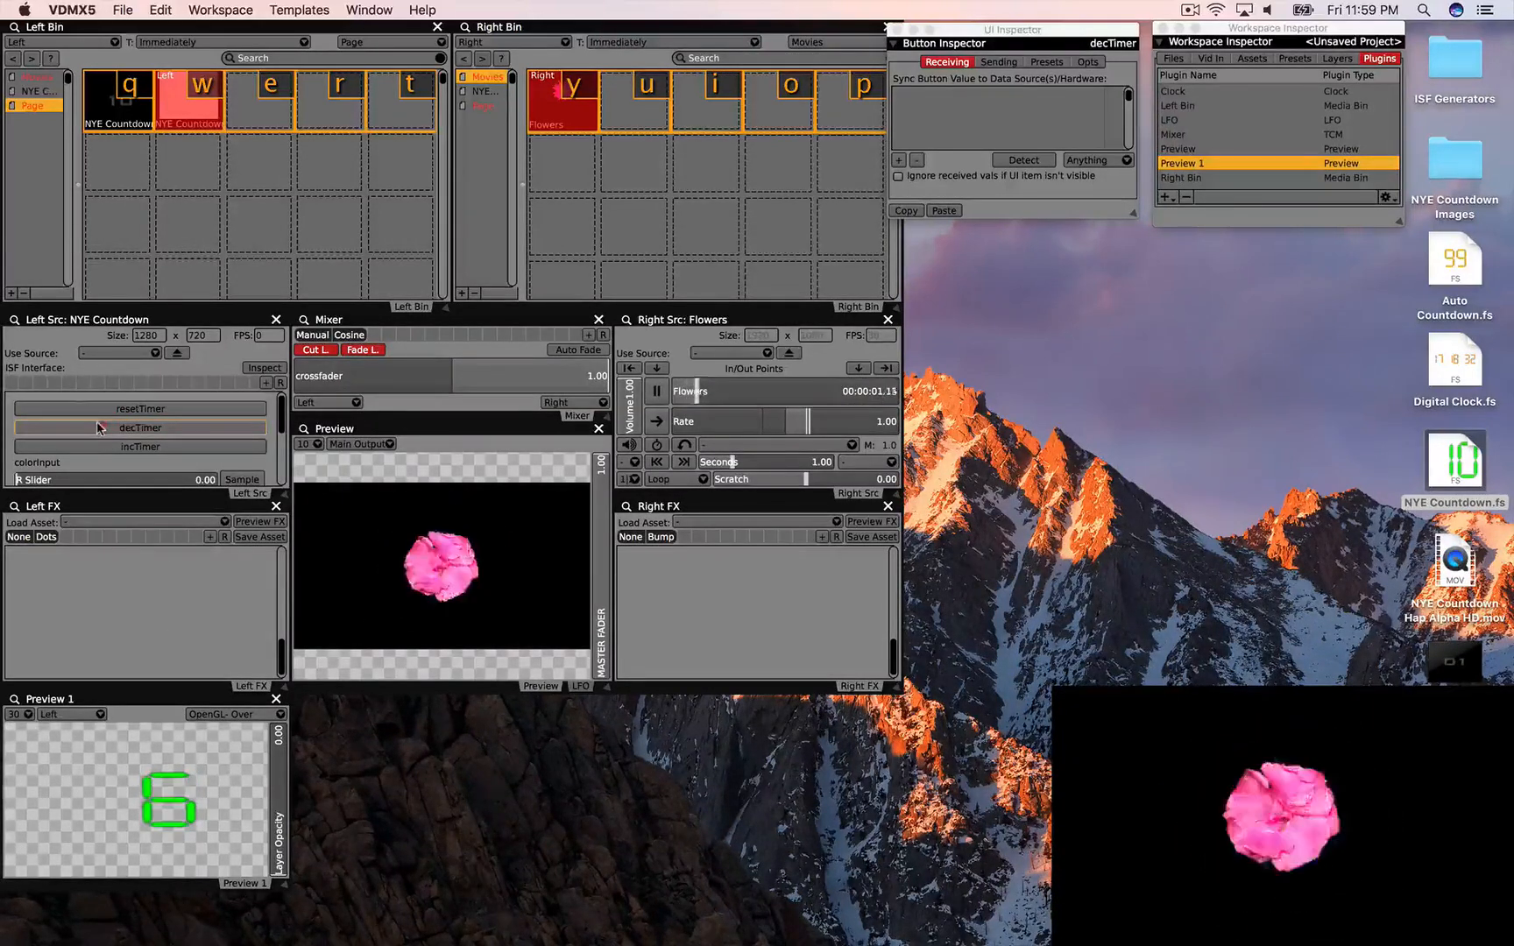
left_click(98, 427)
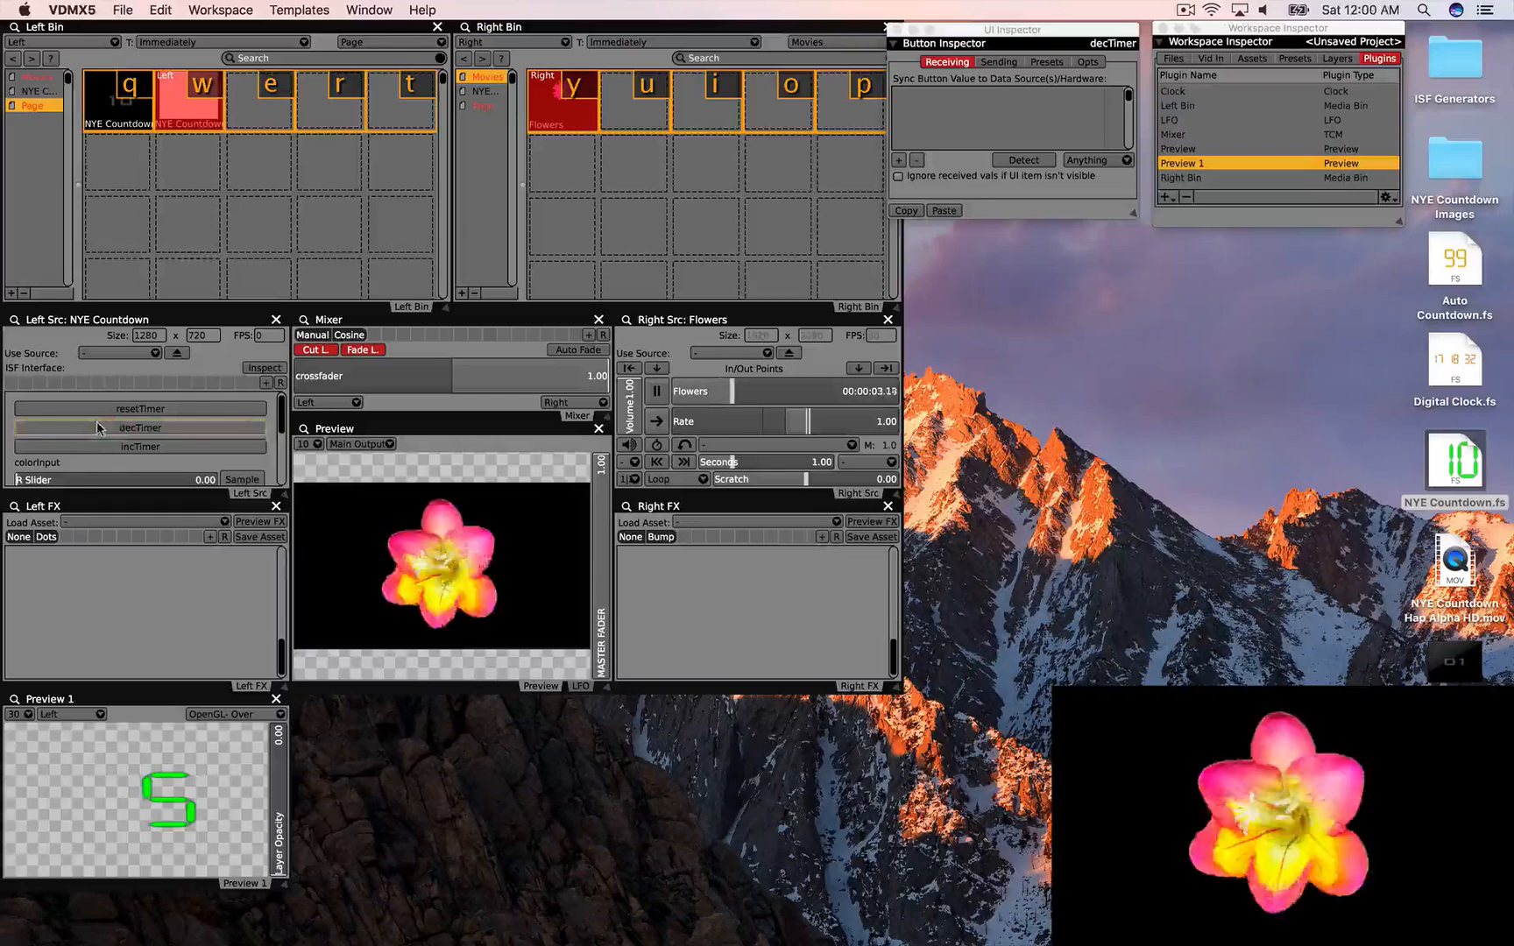
left_click(98, 427)
left_click(98, 426)
left_click(98, 427)
left_click(99, 446)
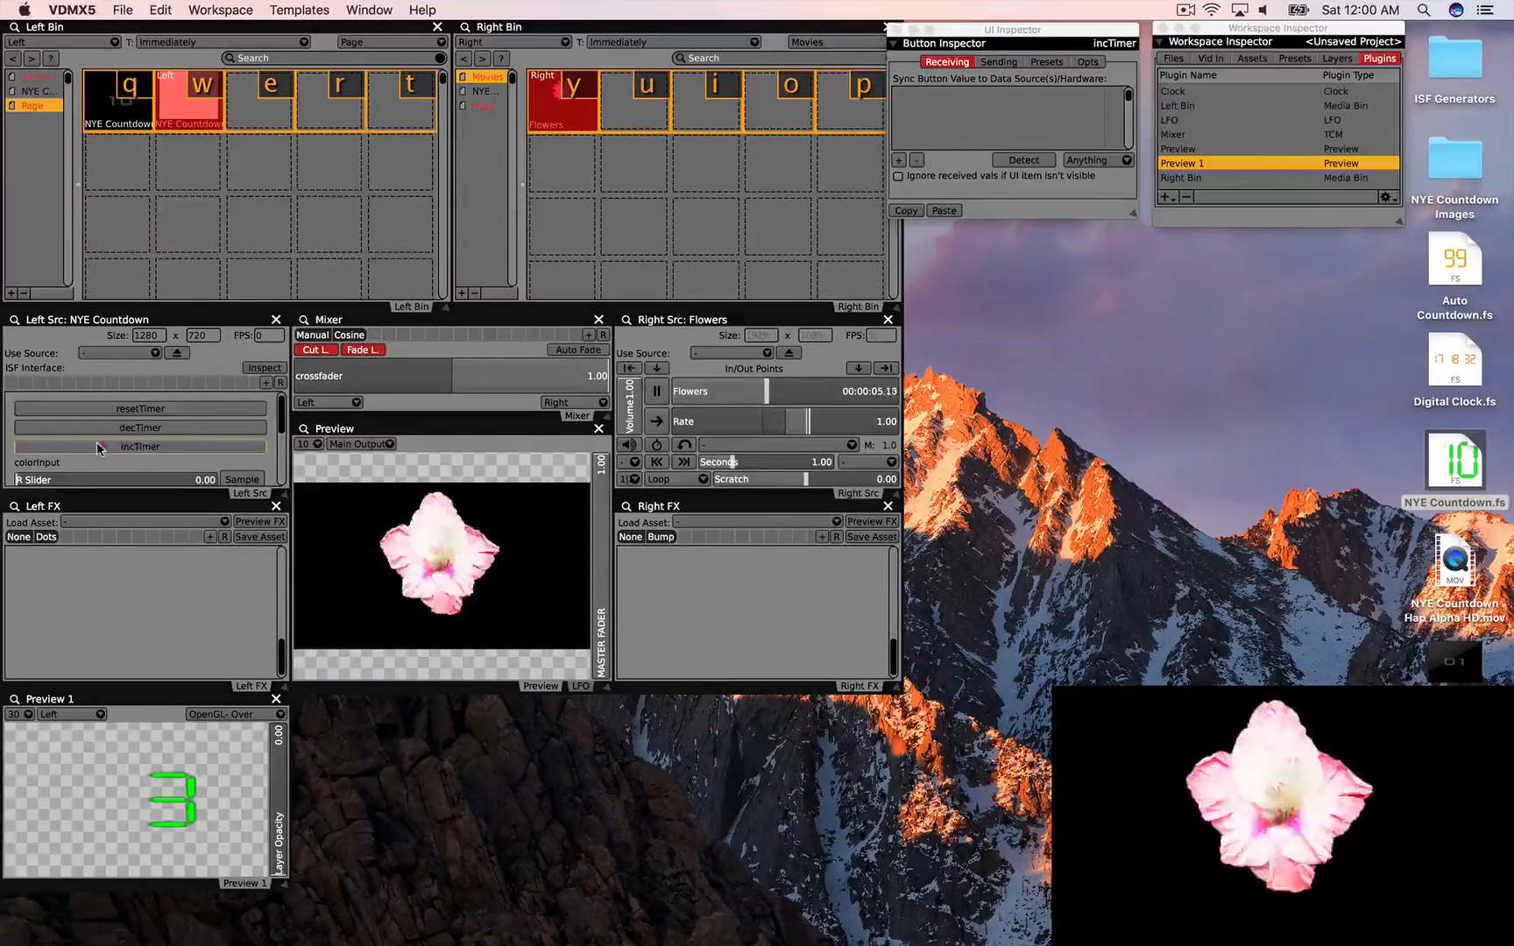
left_click(99, 446)
left_click(98, 446)
left_click(99, 446)
left_click(98, 445)
left_click(99, 447)
left_click(103, 428)
left_click(103, 429)
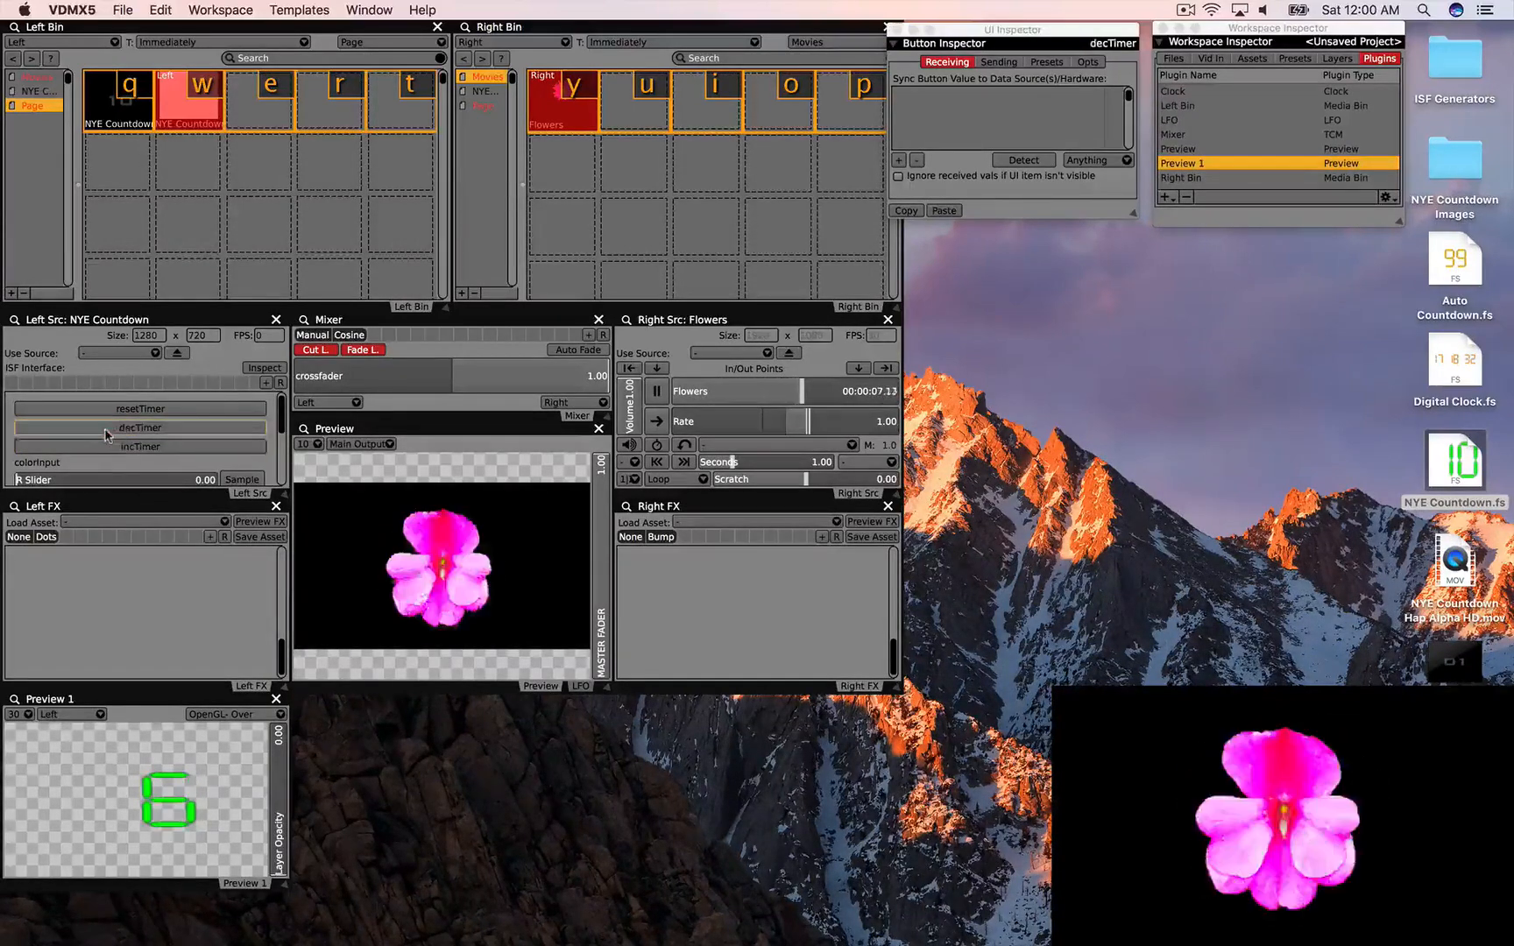
left_click(105, 429)
left_click(105, 428)
left_click(106, 428)
Step: Raise the R slider to 1.00 for yellow digits and crossfade to about 0.25
scroll(105, 433, "down", 3)
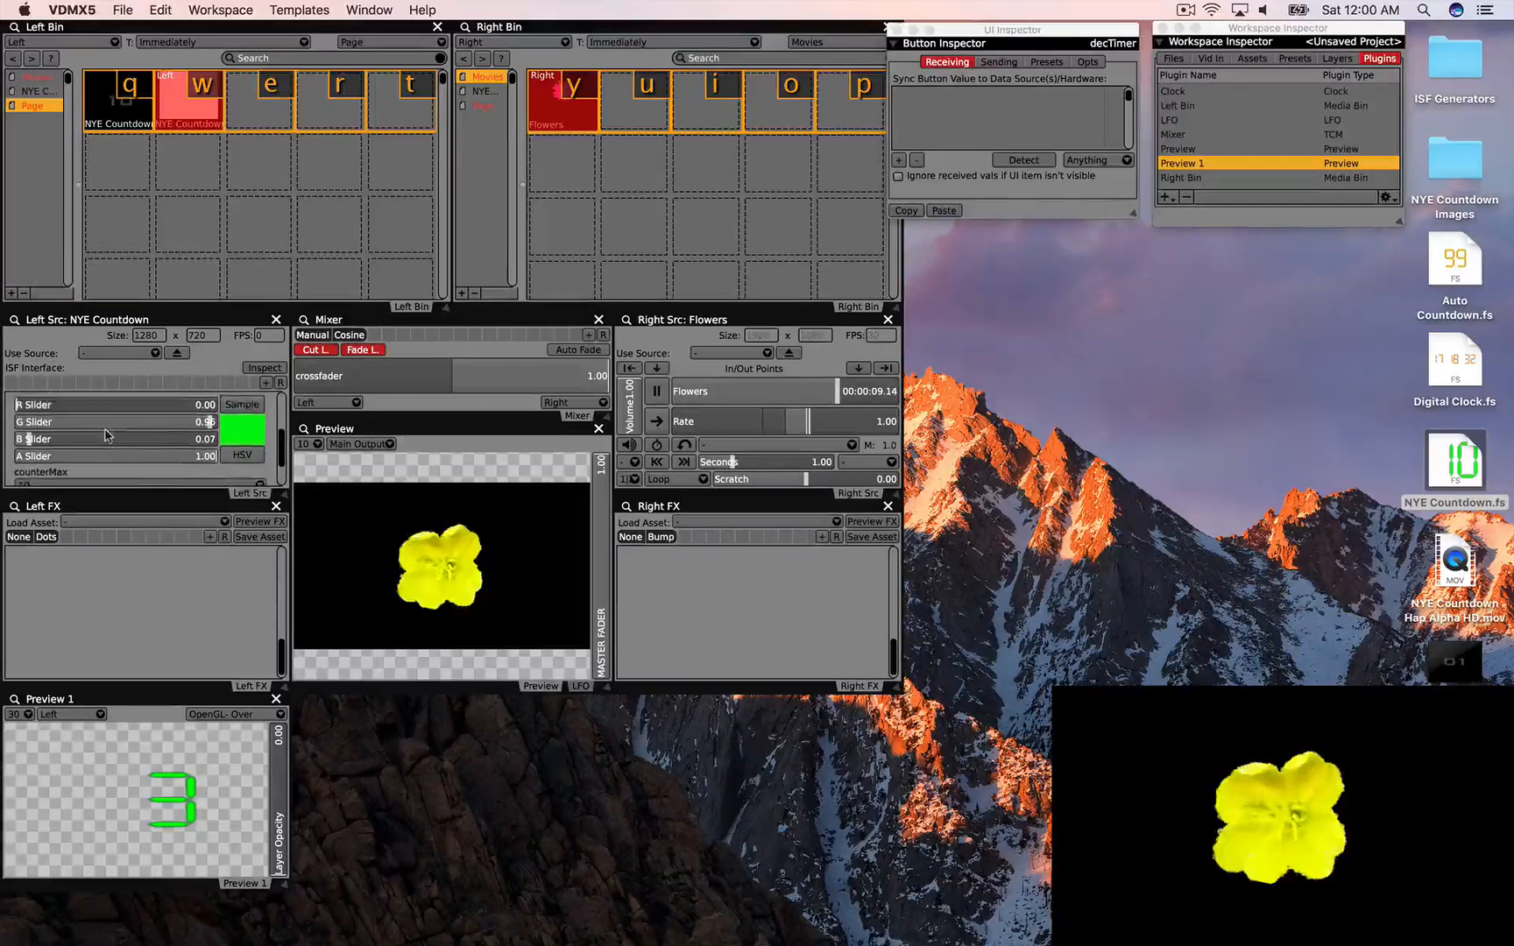
left_click(110, 414)
left_click_drag(127, 419, 218, 417)
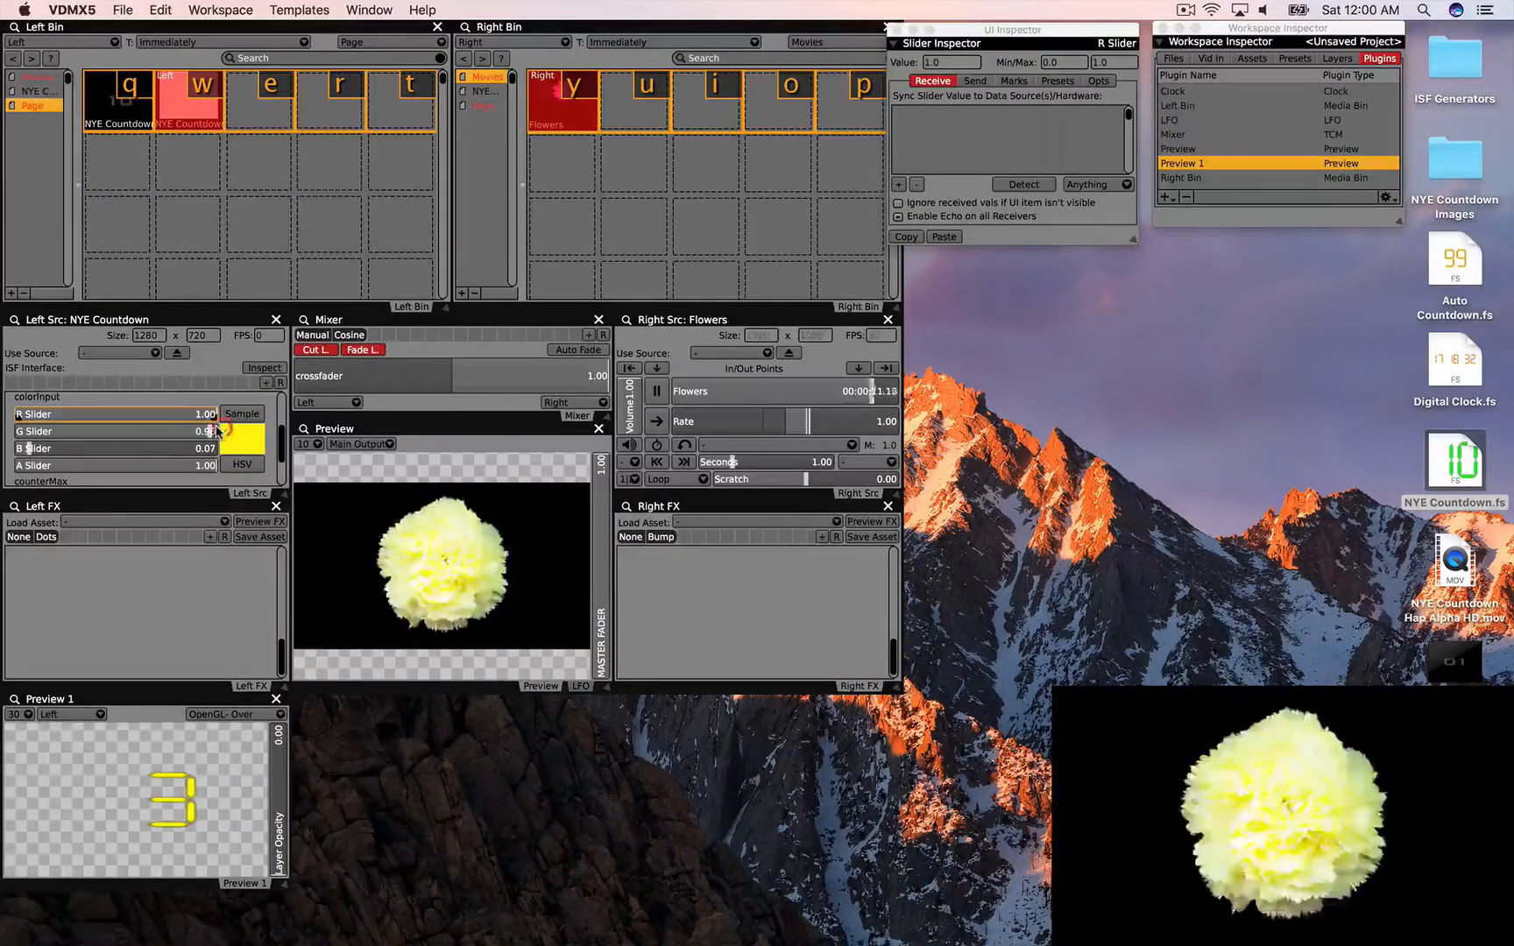
left_click_drag(452, 385, 370, 384)
Step: Reset the NYE Countdown to 10 and count it down to zero
scroll(109, 429, "up", 3)
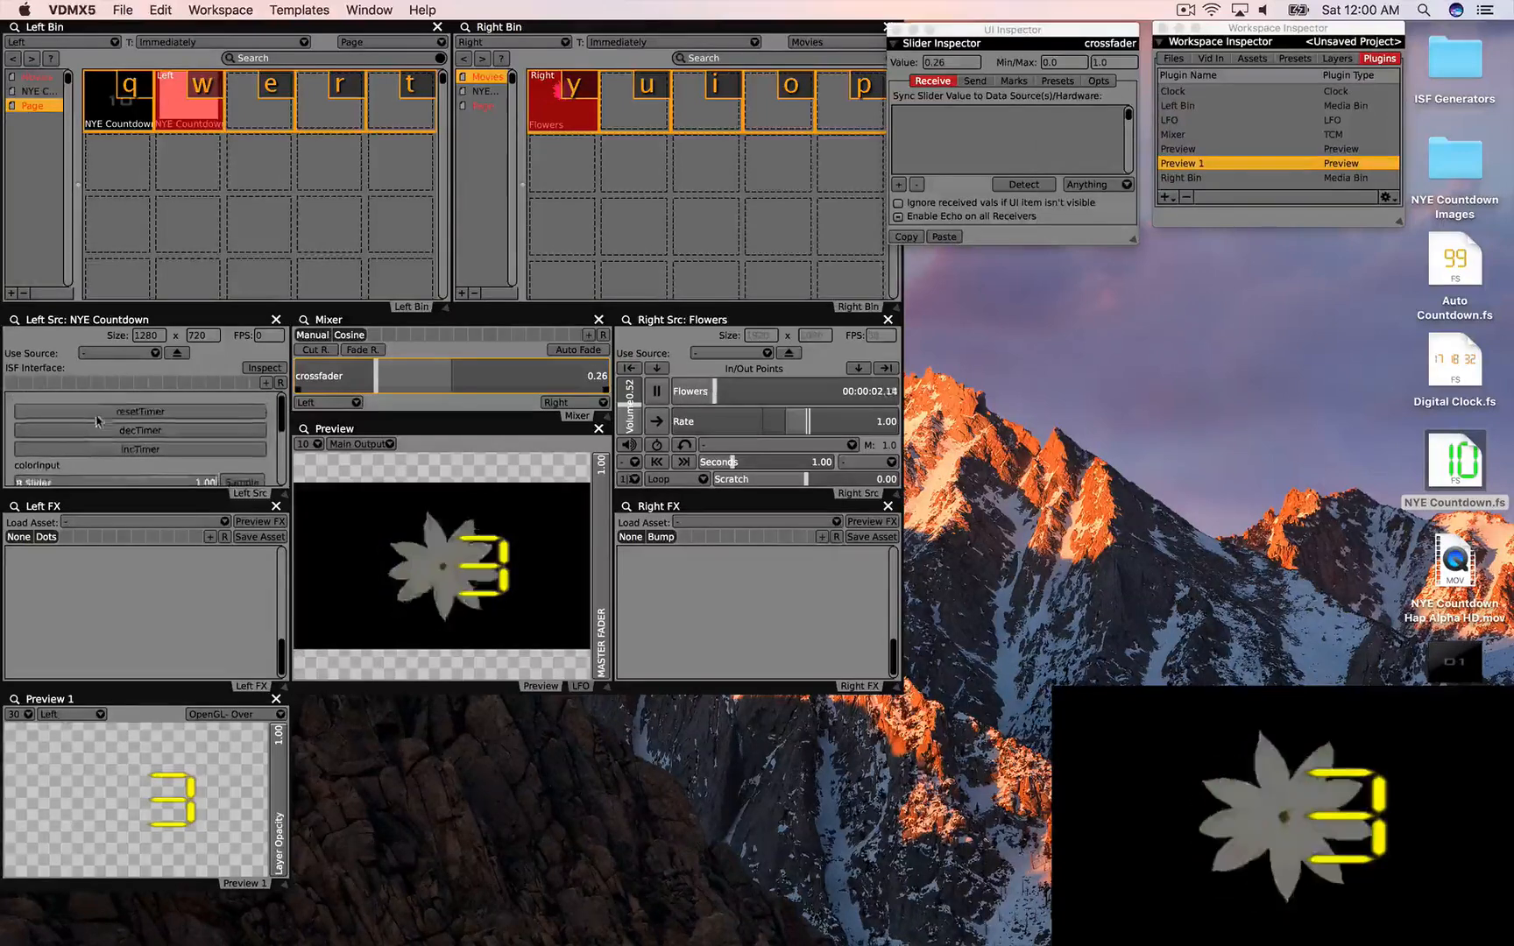
left_click(112, 408)
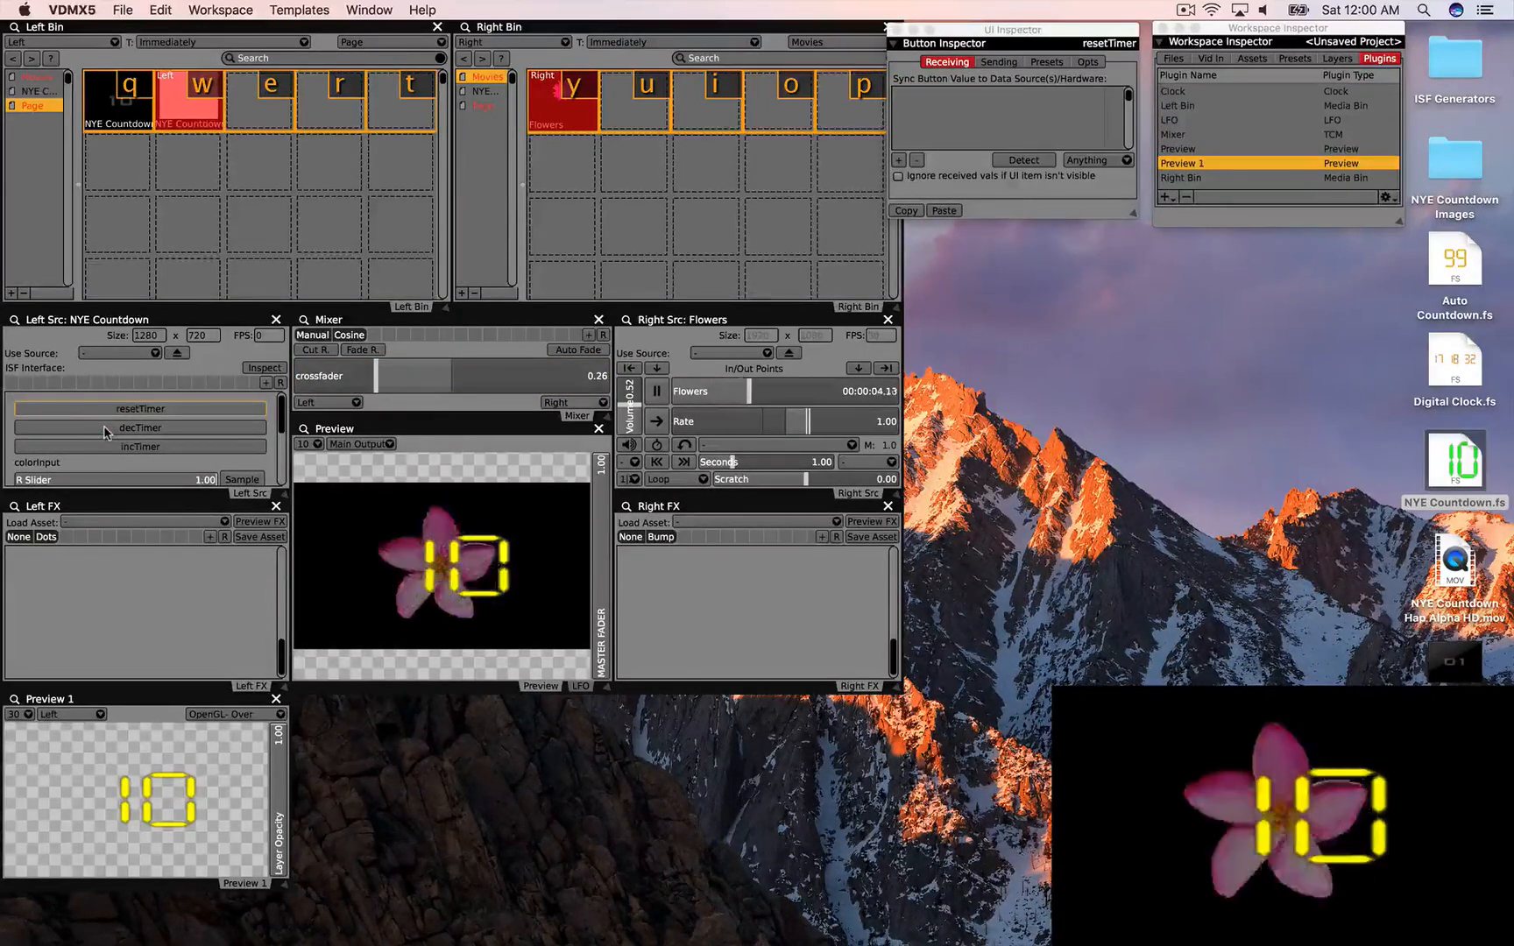
left_click(104, 430)
left_click(105, 431)
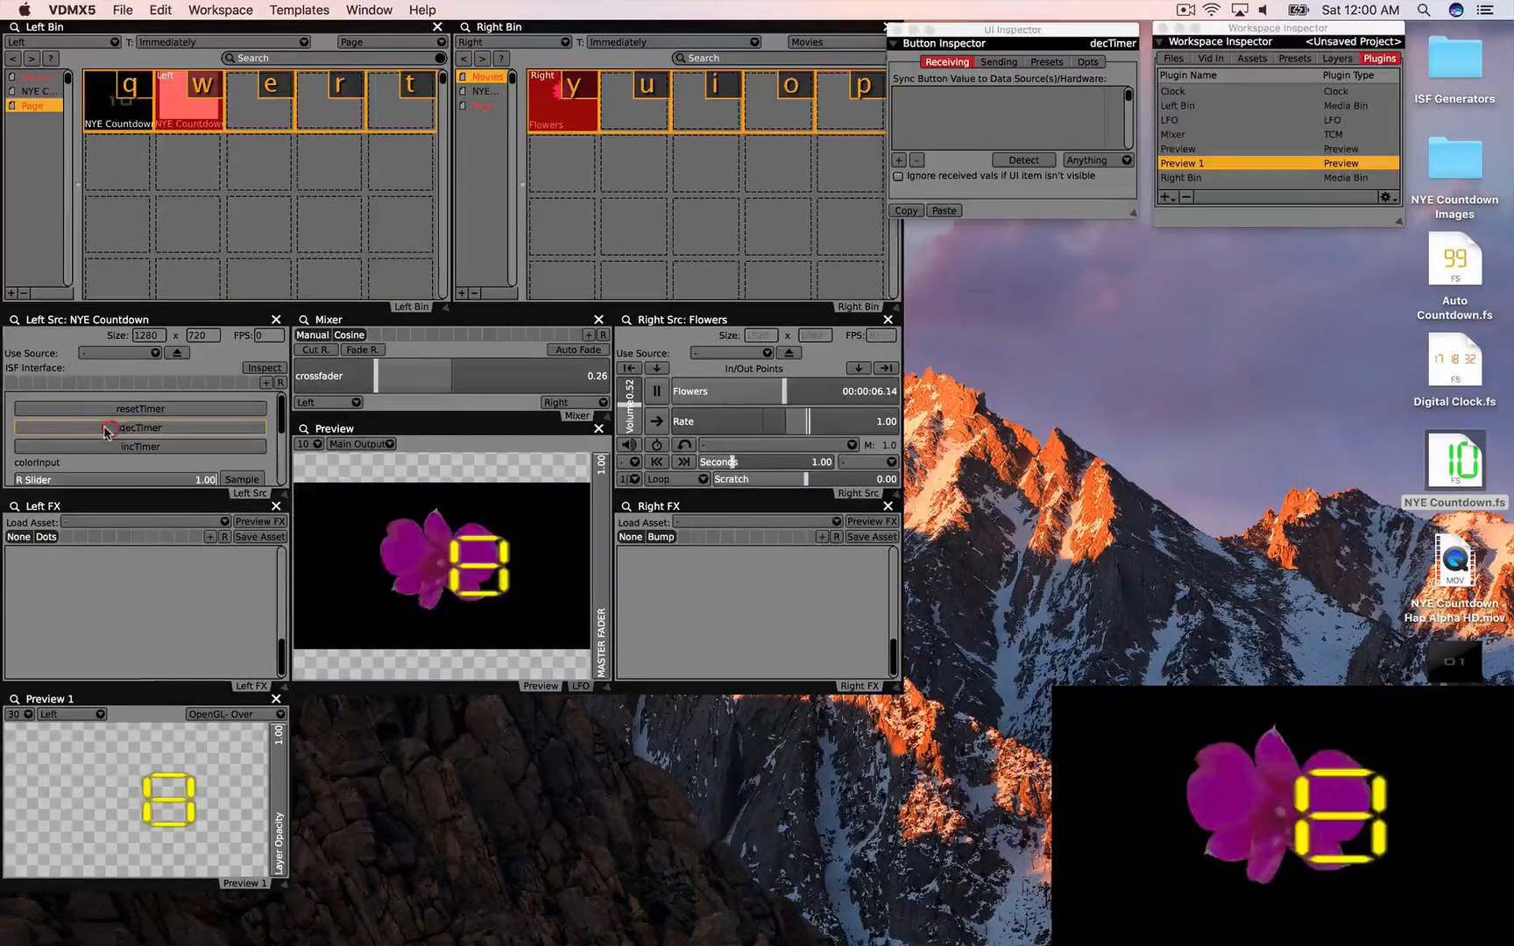
left_click(106, 430)
left_click(105, 430)
left_click(105, 431)
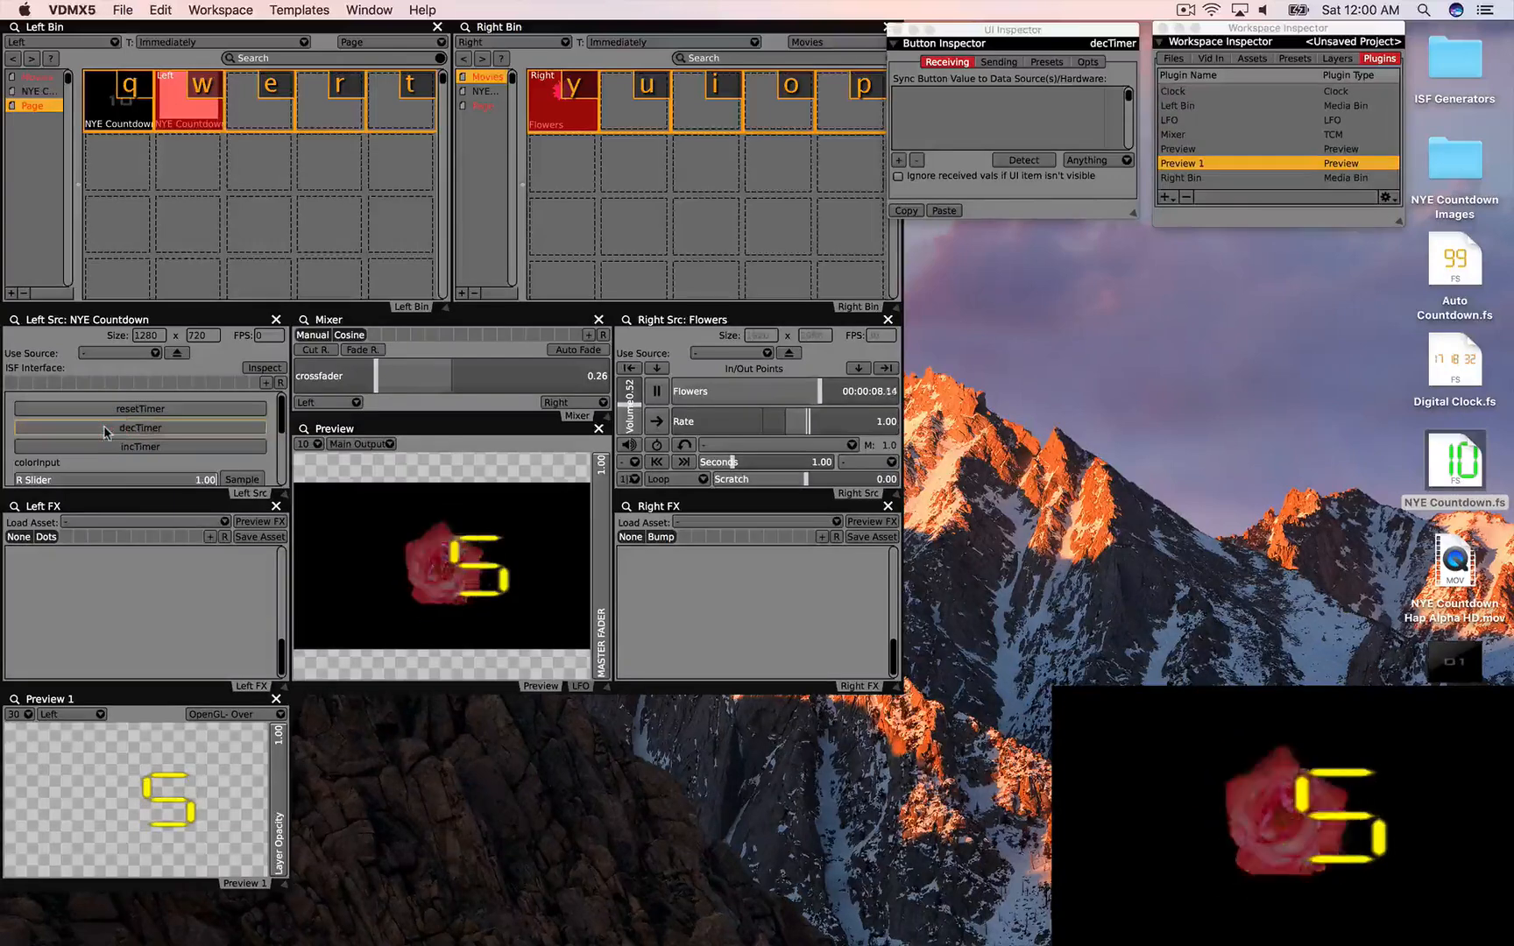
left_click(105, 430)
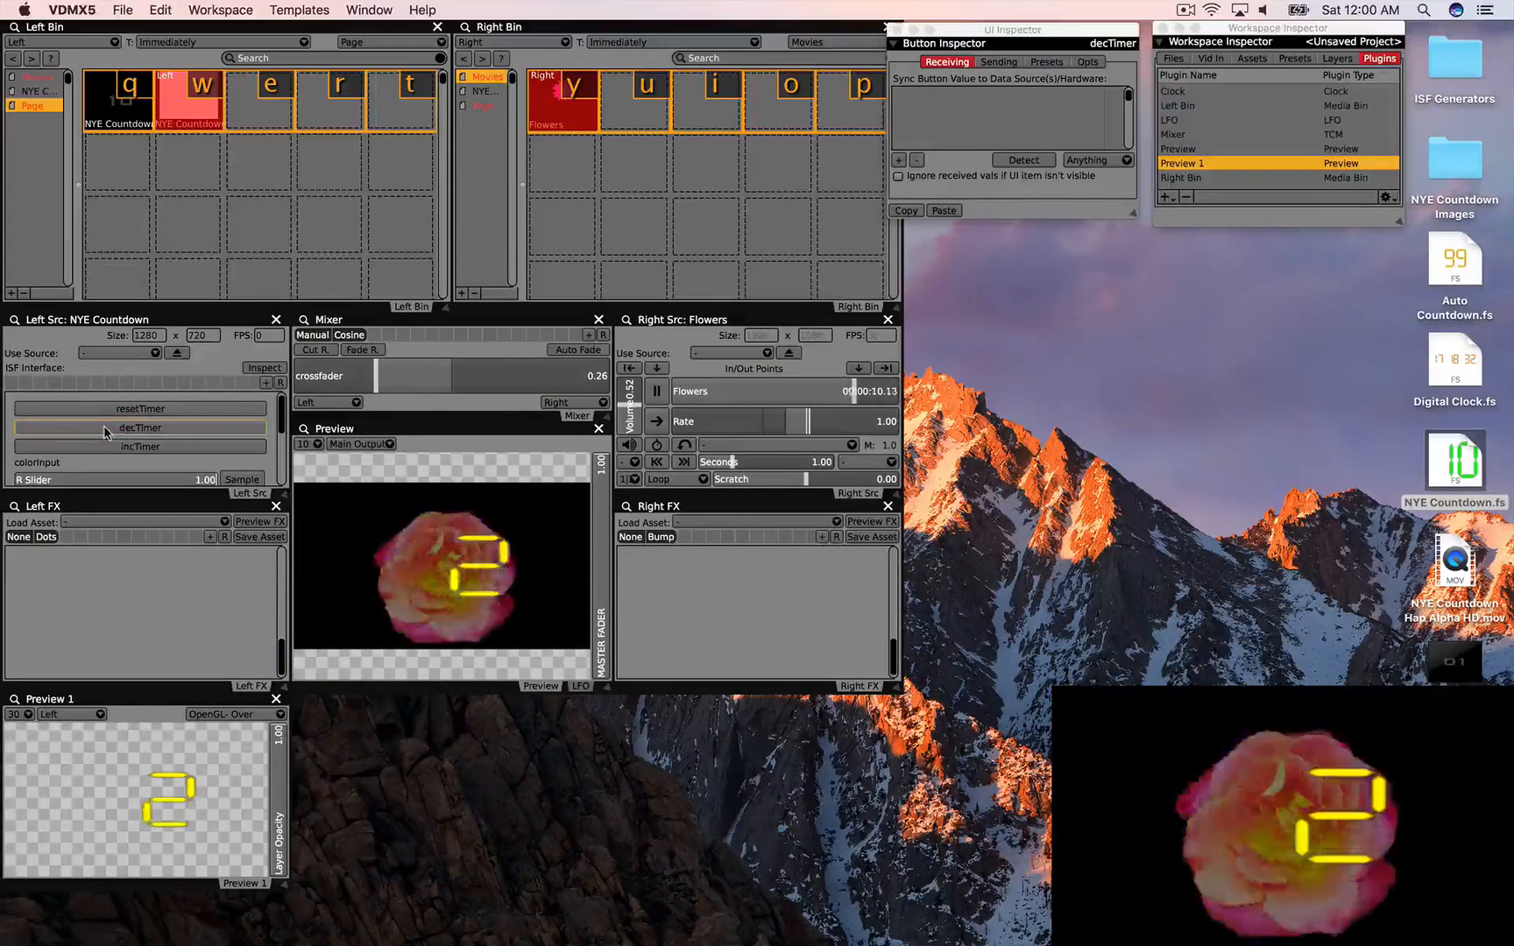
left_click(104, 430)
left_click(105, 430)
Step: Enlarge the digits slightly, set counterMax to 20, and reset the countdown to 20
scroll(104, 431, "down", 5)
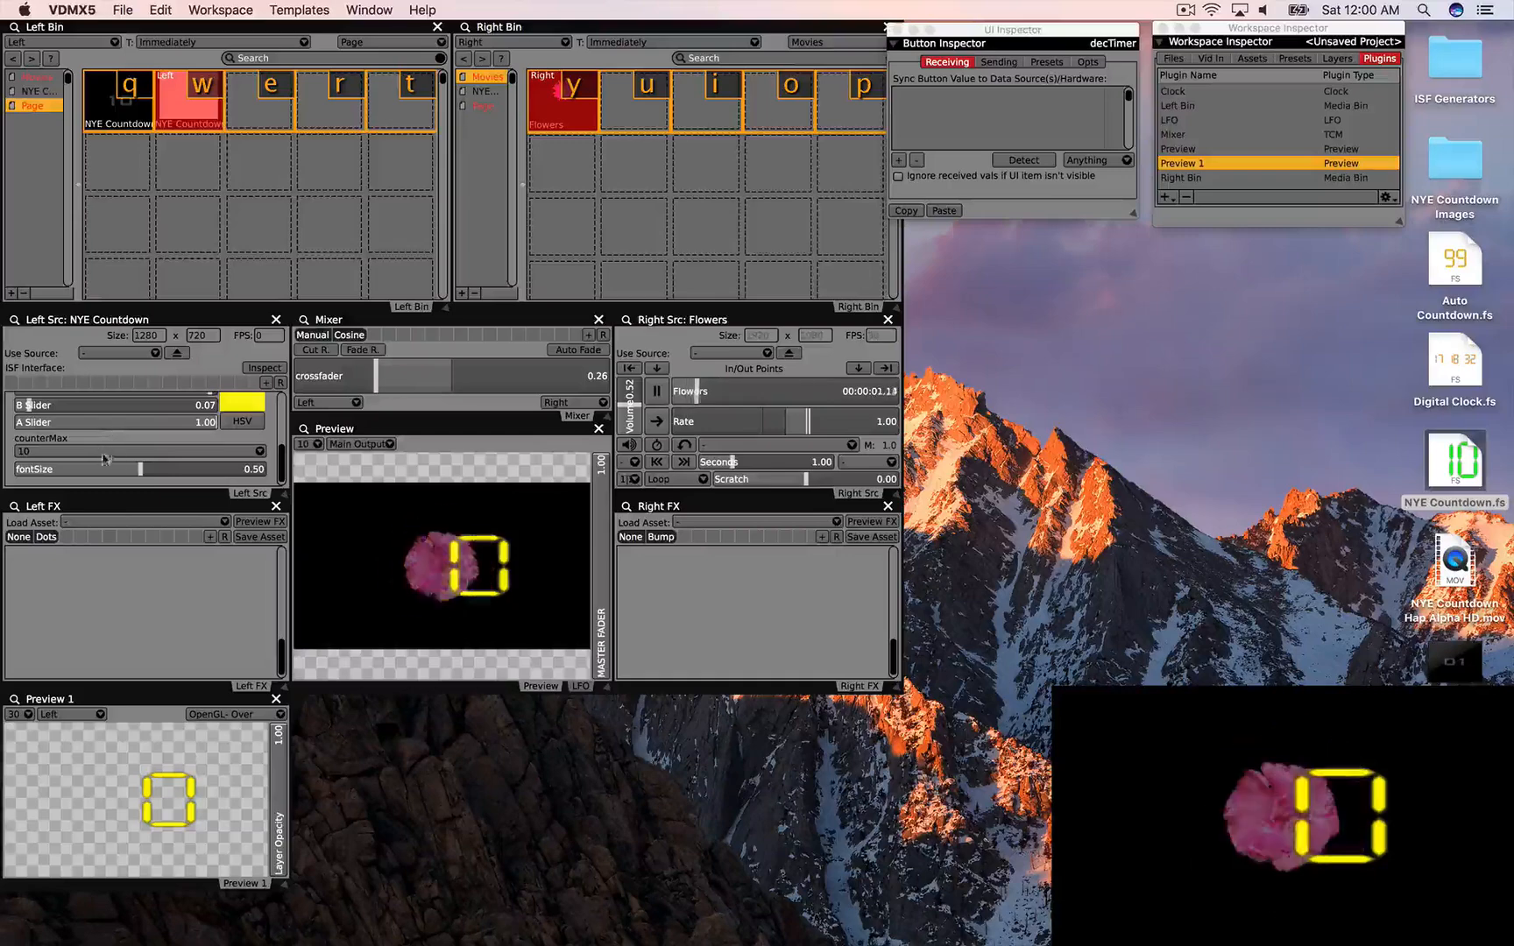
mouse_move(140, 468)
left_mouse_down()
mouse_move(81, 468)
mouse_move(146, 470)
mouse_move(130, 468)
left_mouse_up()
left_click(132, 451)
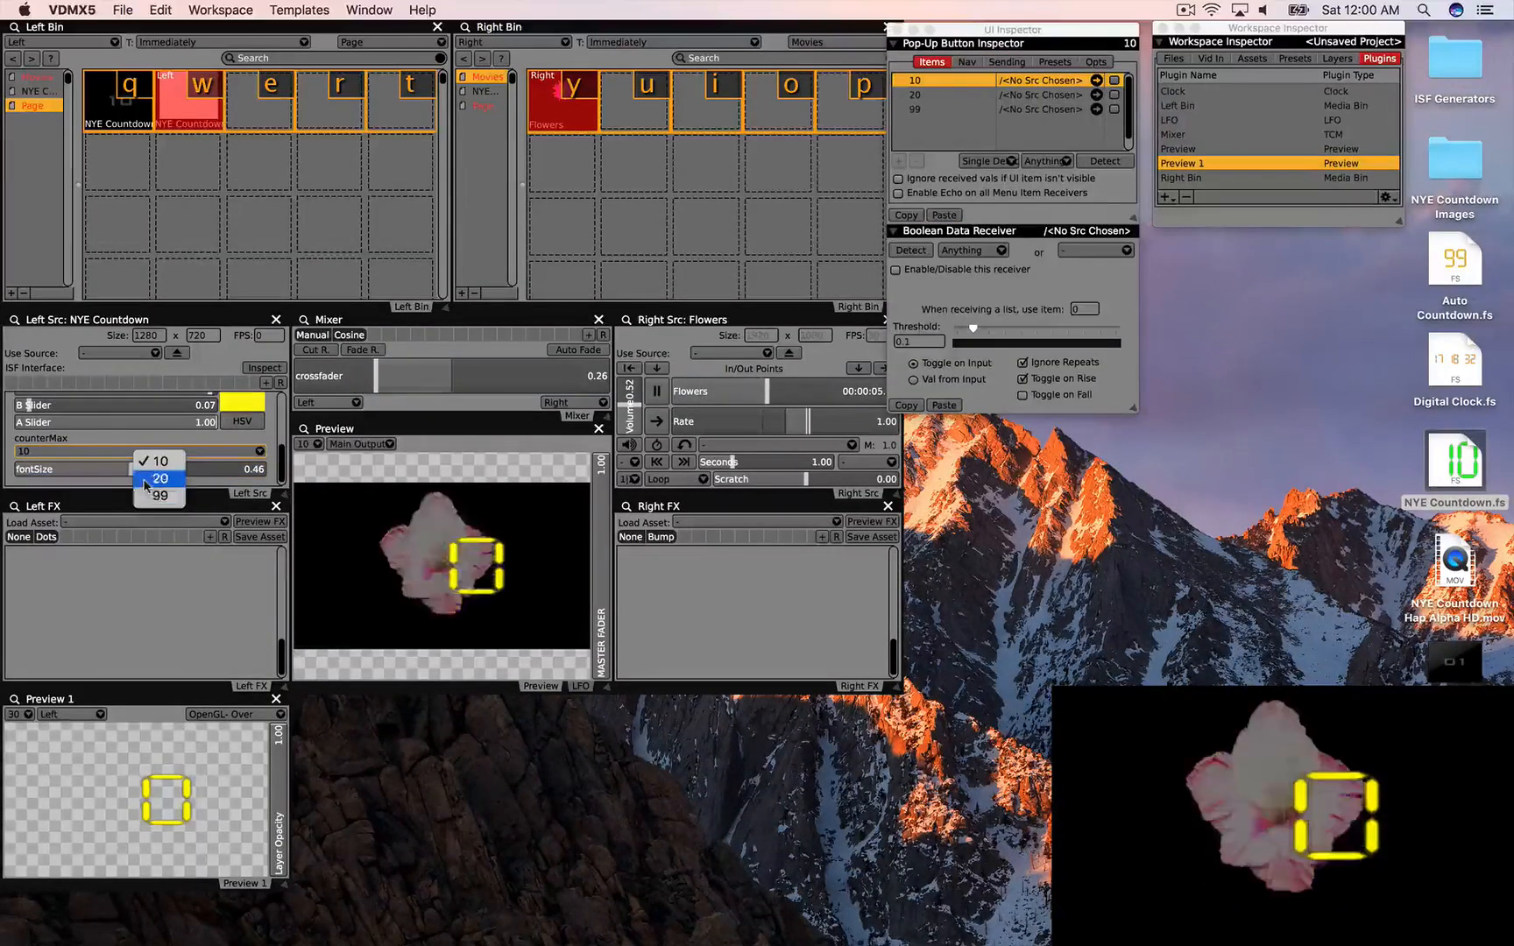
left_click(149, 479)
scroll(127, 433, "up", 5)
left_click(119, 416)
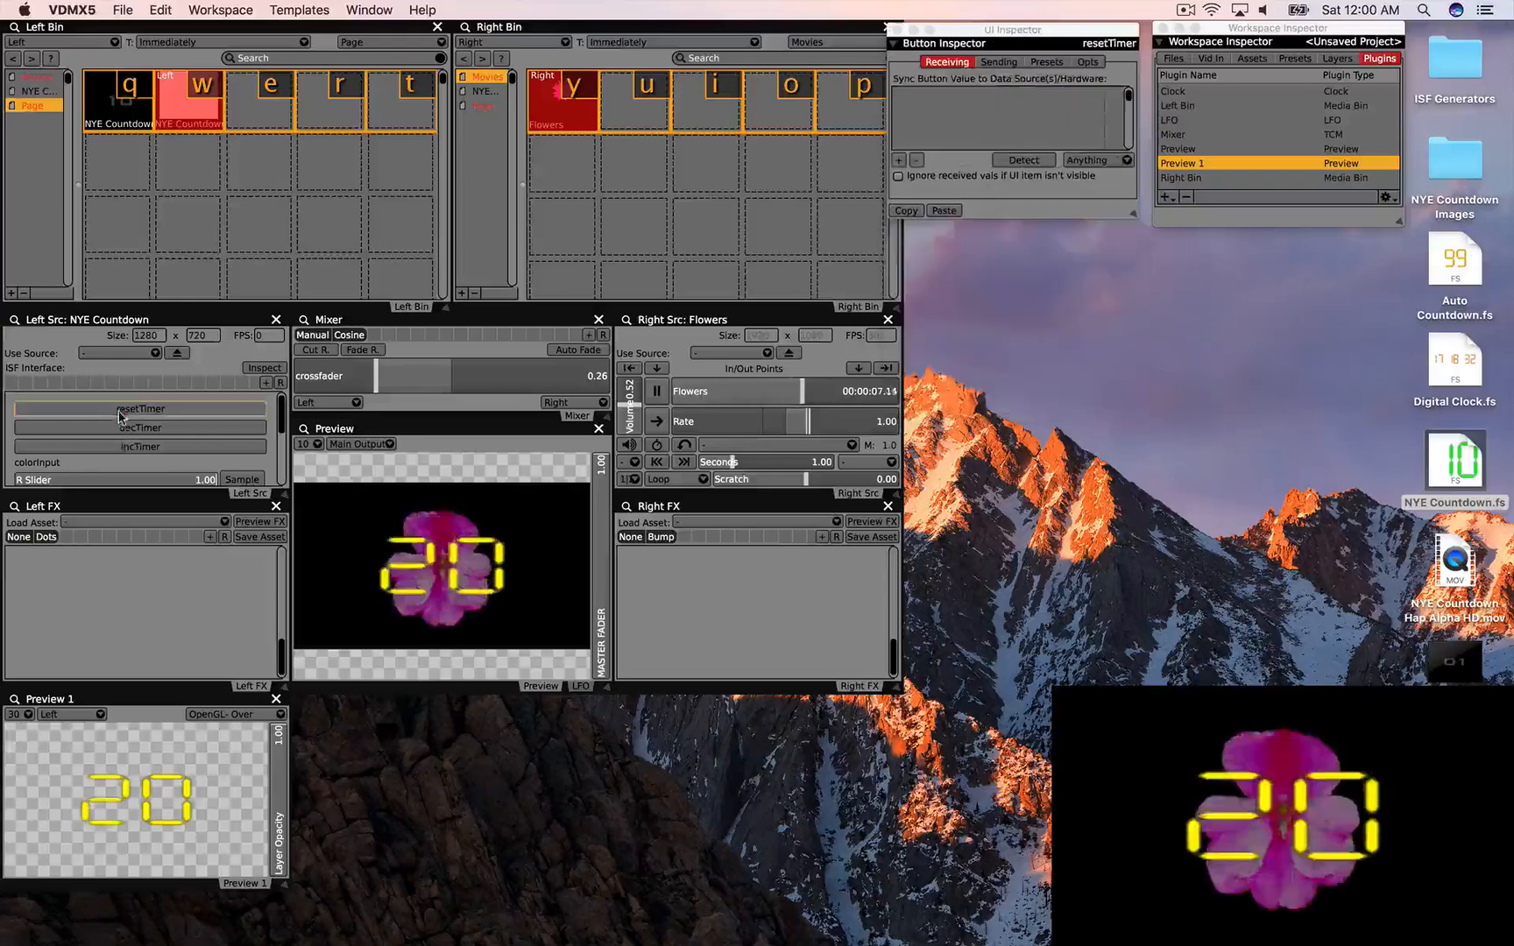
Step: Count down from 20 to 10 and add Auto Countdown.fs to the Left Bin
left_click(112, 428)
left_click(111, 428)
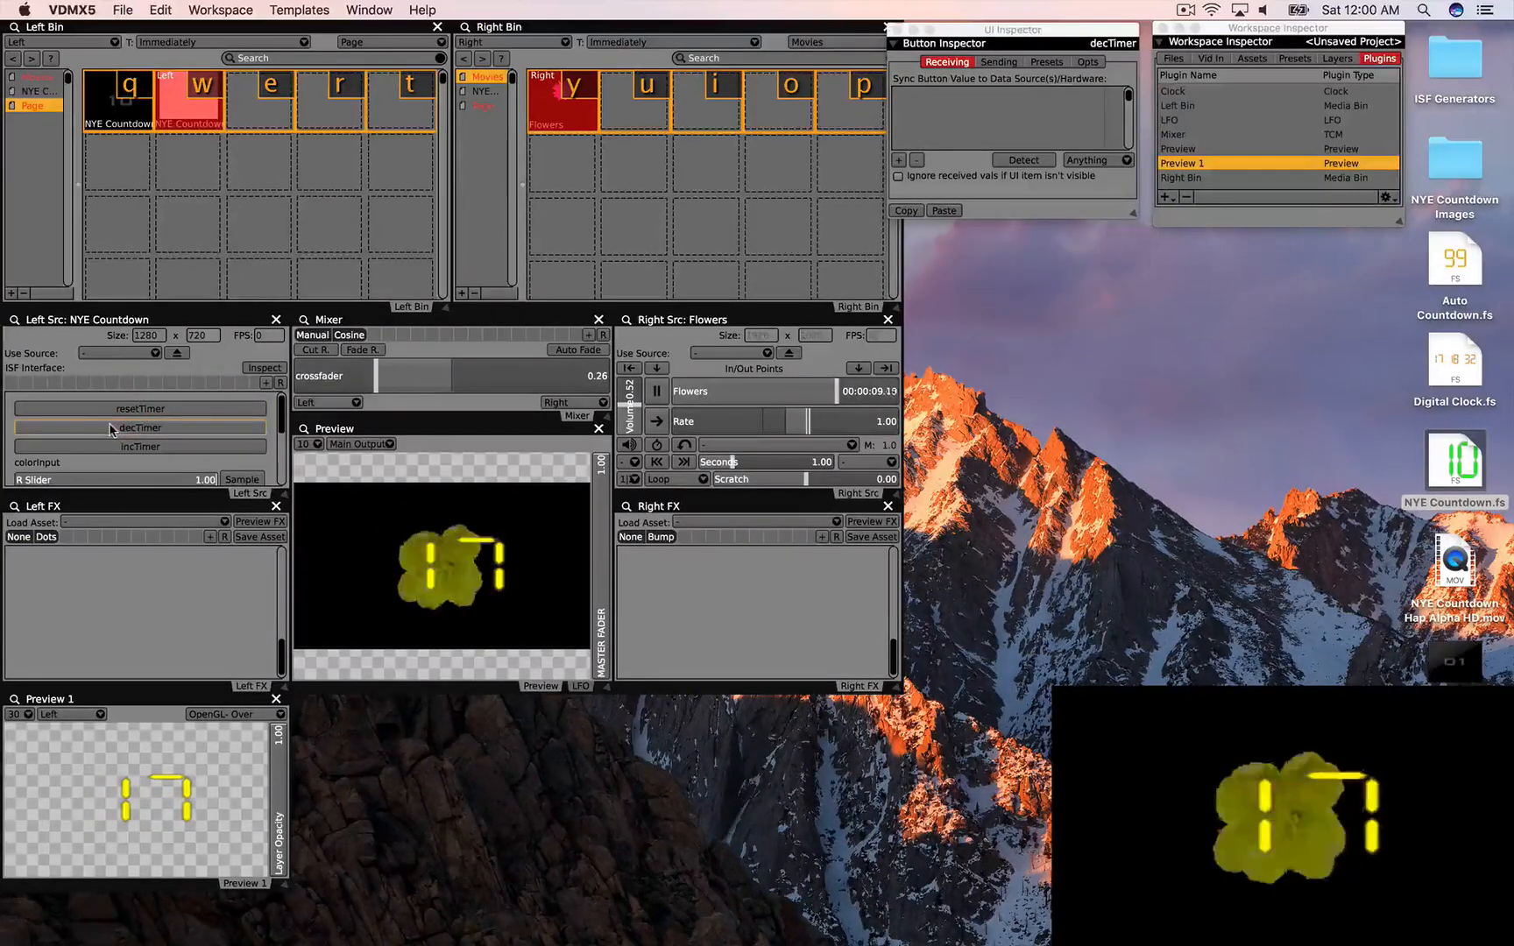
left_click(111, 429)
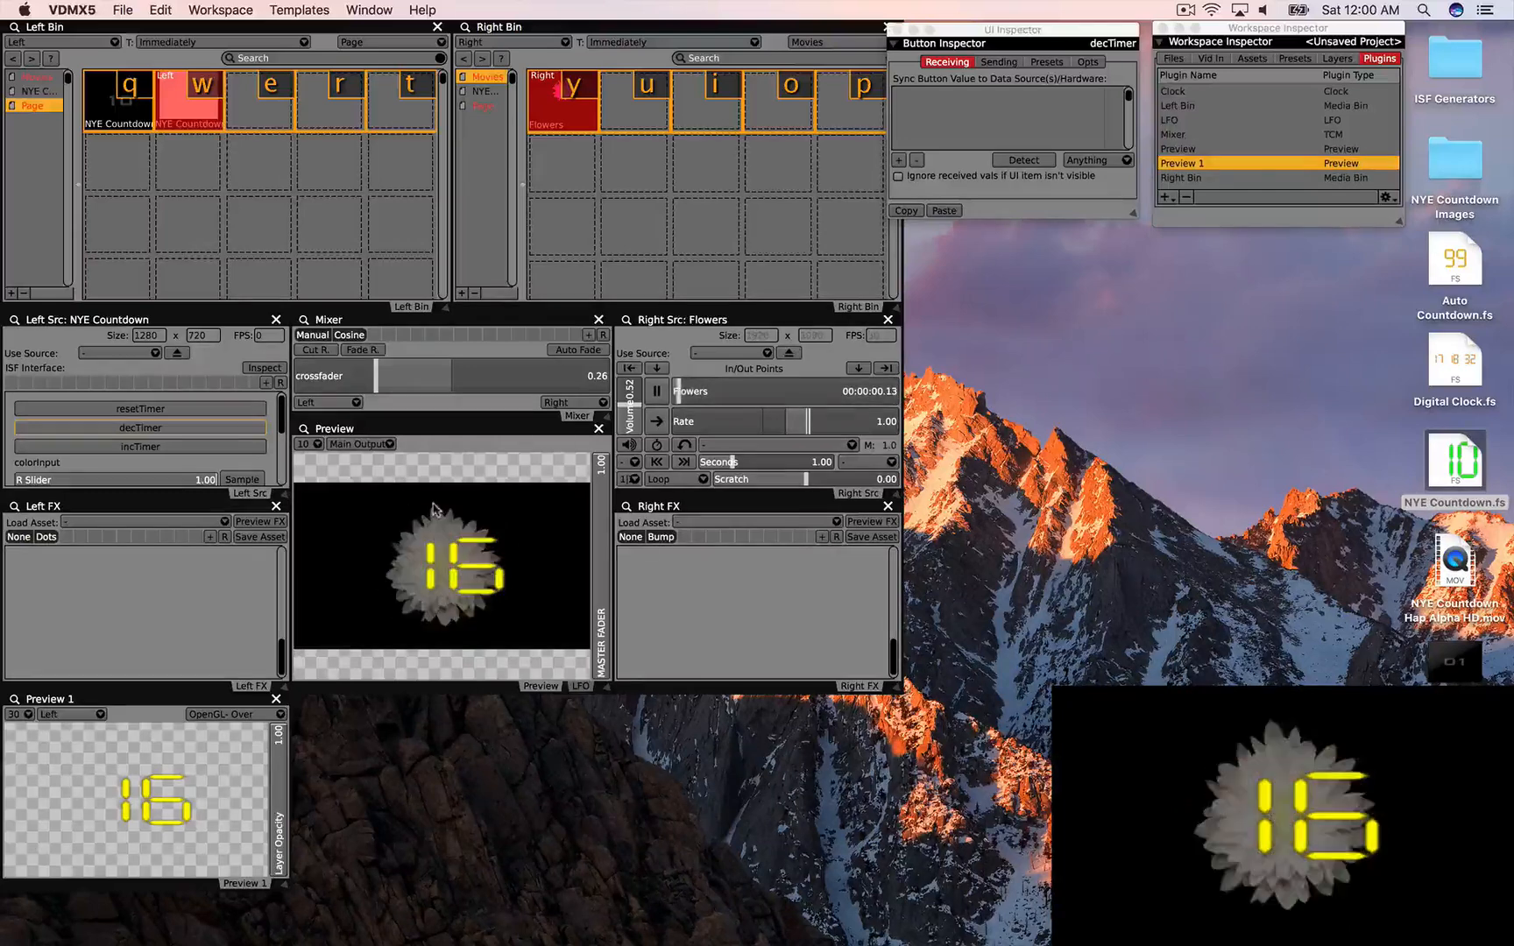
left_click(233, 430)
left_click(234, 433)
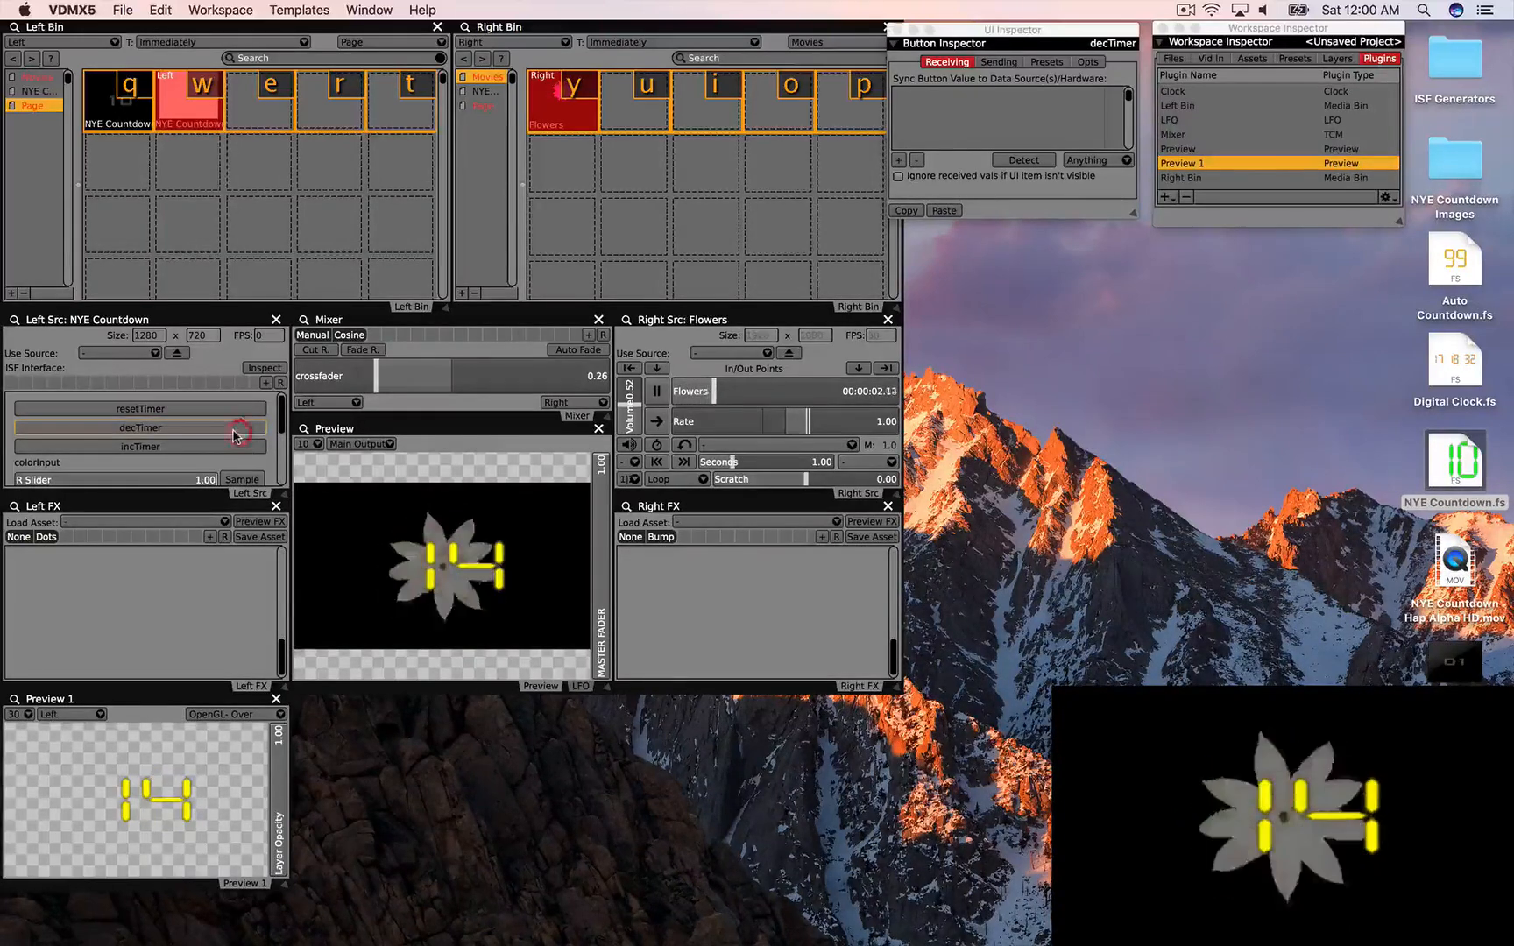
left_click(234, 433)
left_click(233, 433)
left_click(234, 432)
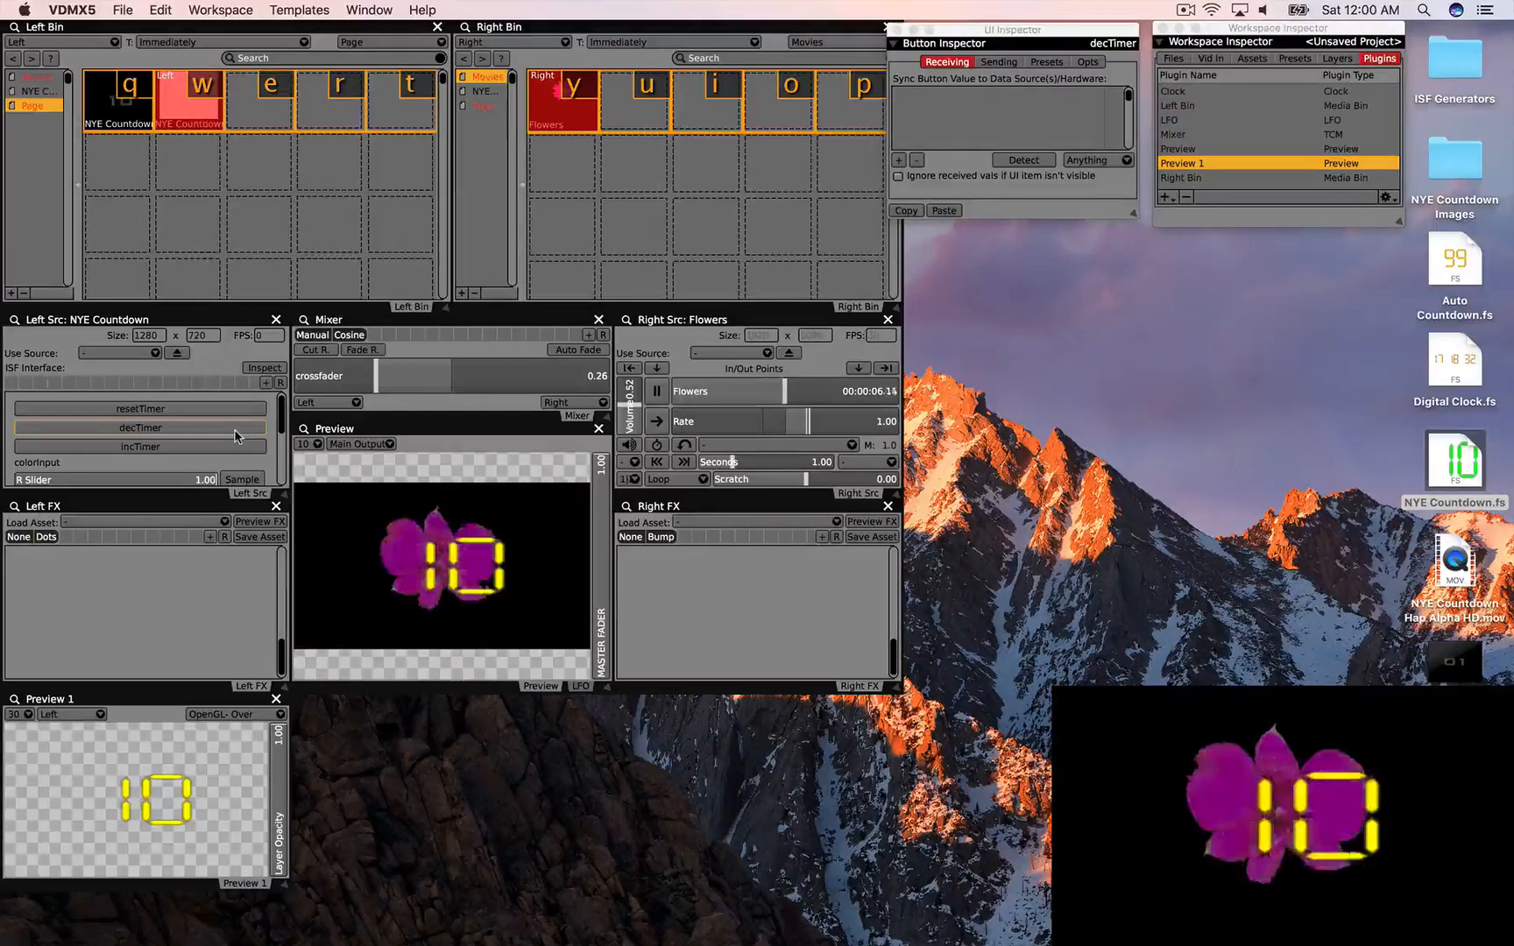
left_click_drag(1454, 263, 263, 116)
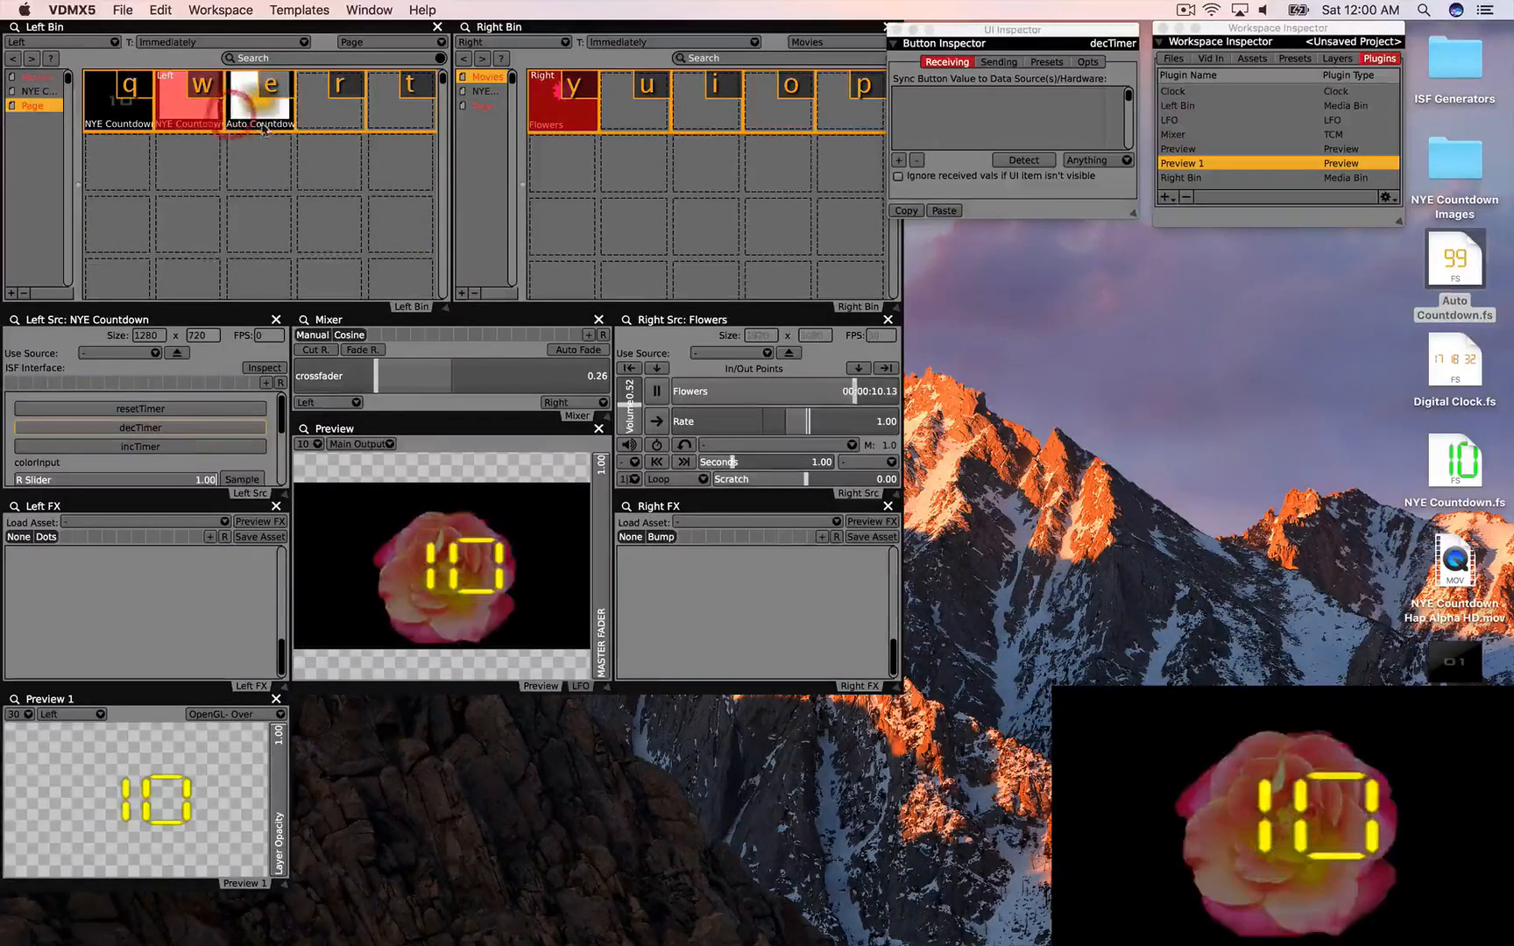
Step: Play the Auto Countdown, set its counterMax to 20, and fade the mix fully to it
left_click(264, 118)
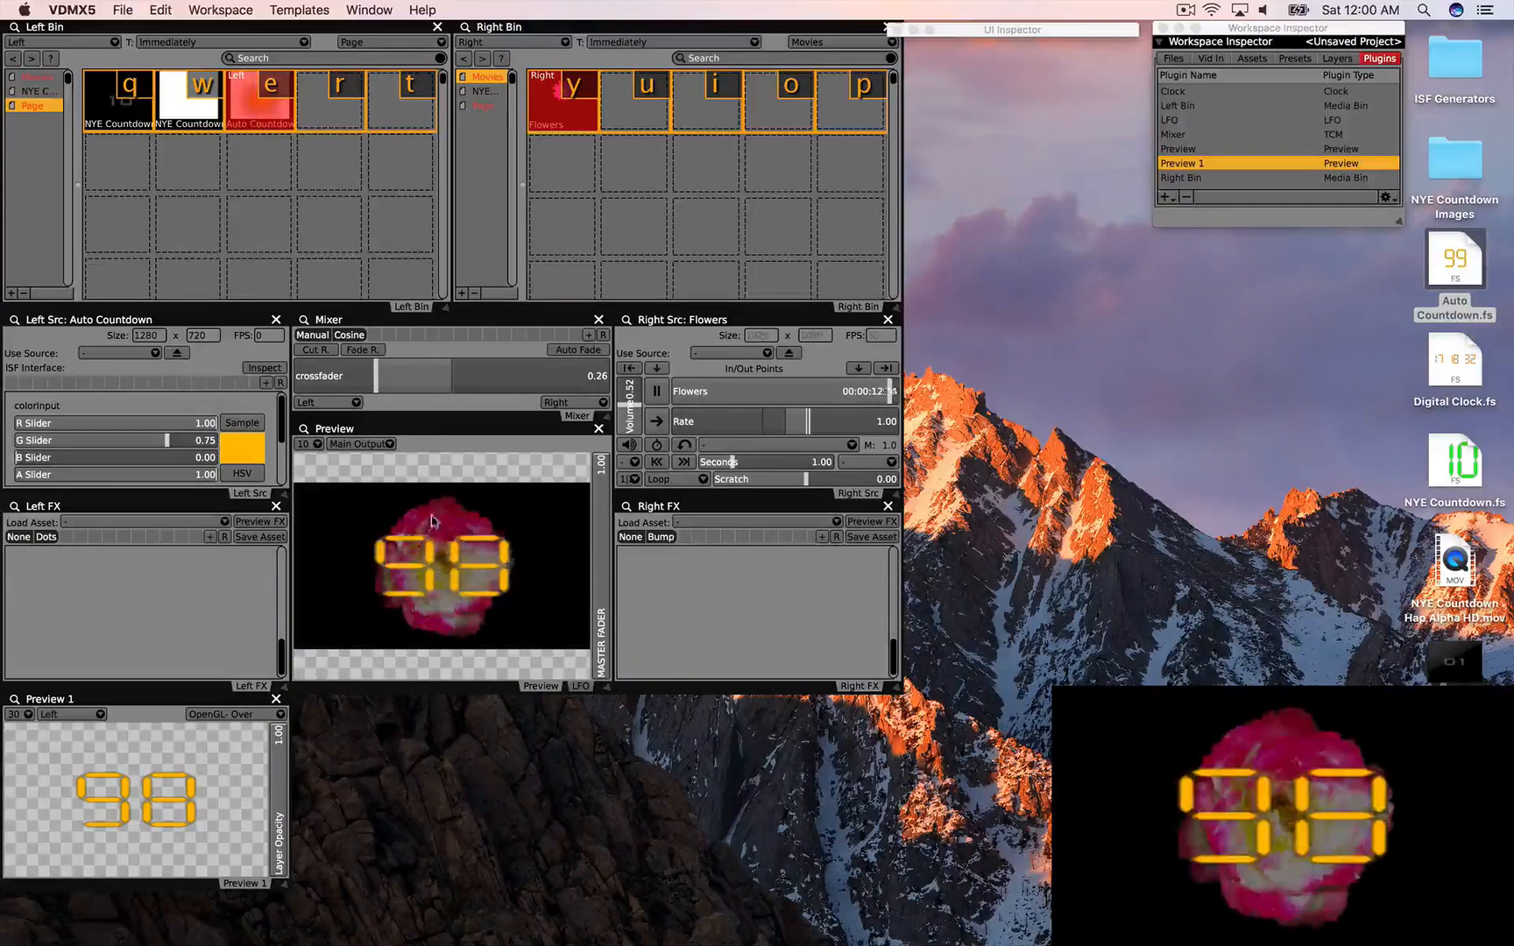
left_click_drag(495, 384, 624, 383)
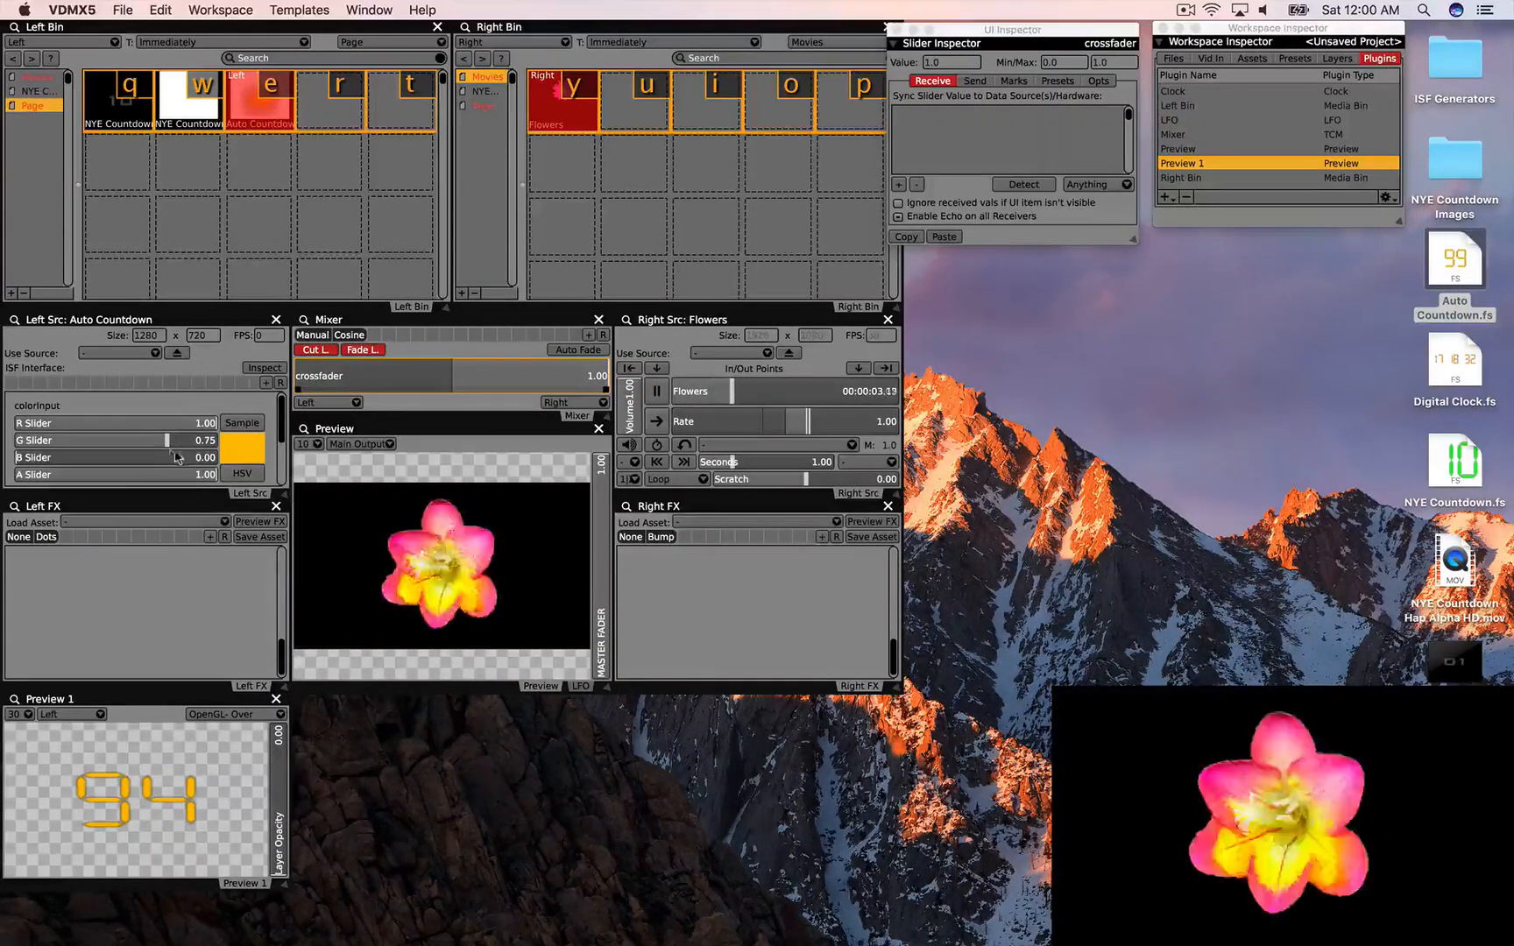
scroll(140, 438, "down", 5)
left_click(114, 431)
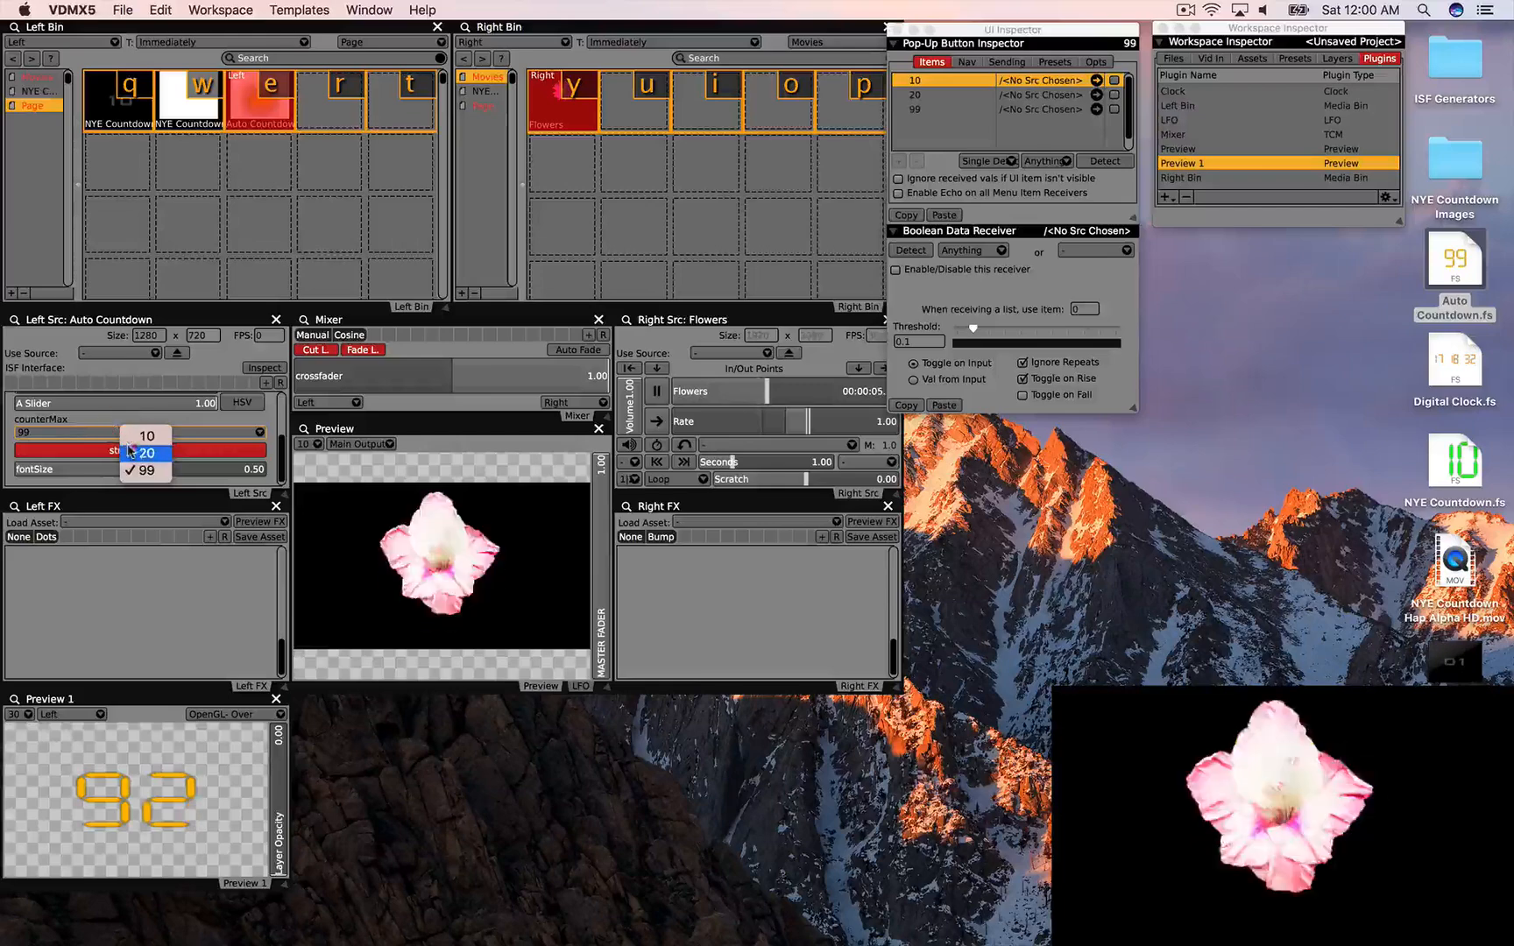
left_click(129, 450)
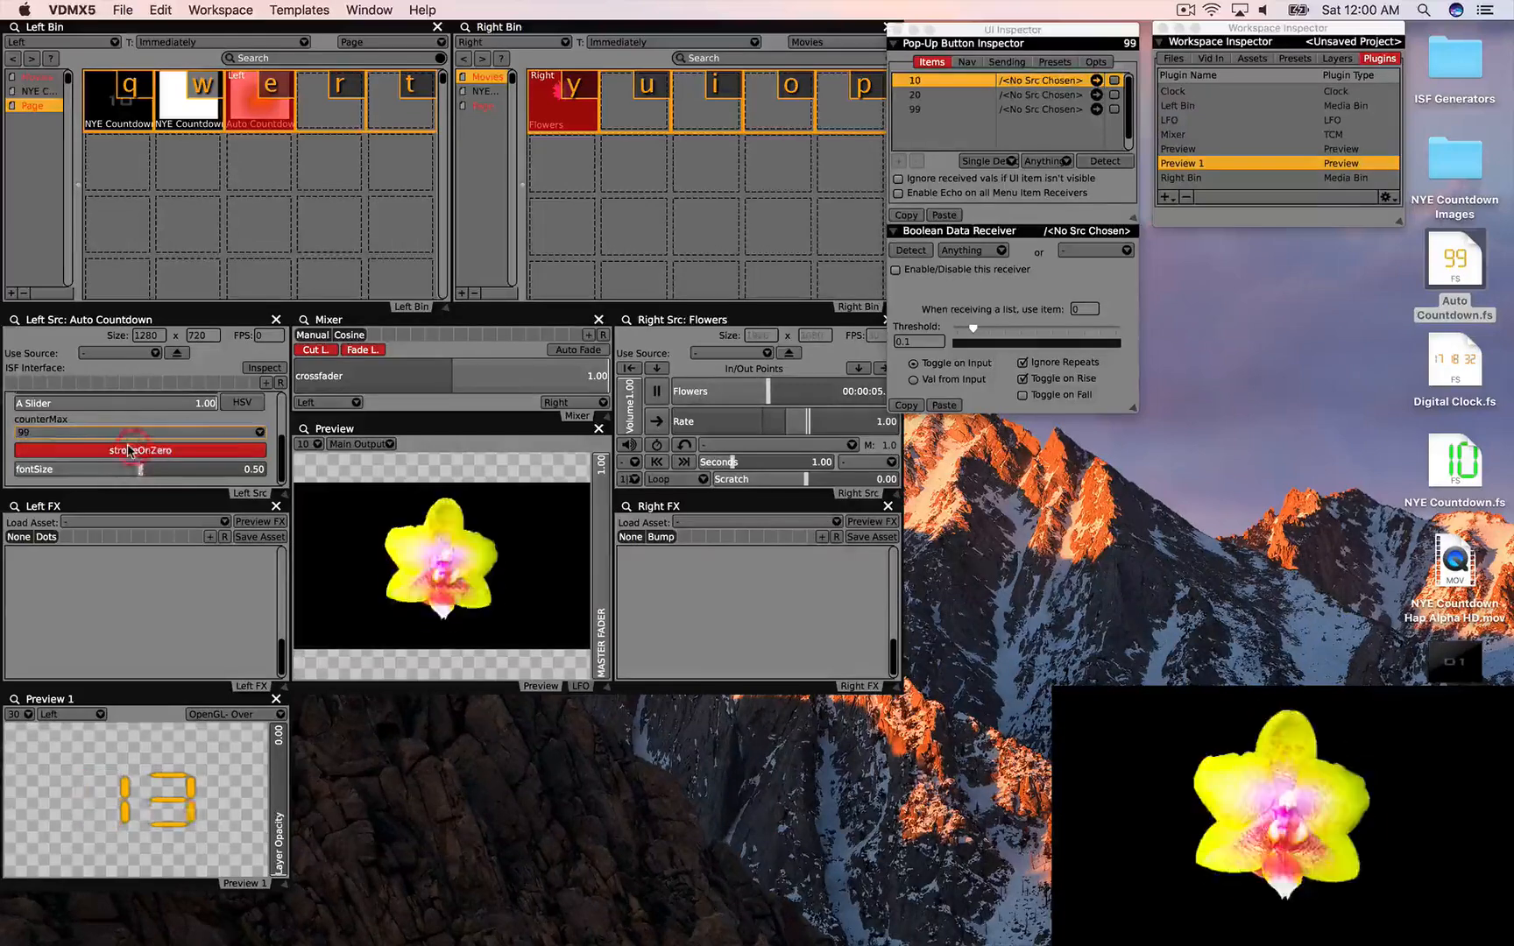
left_click(368, 353)
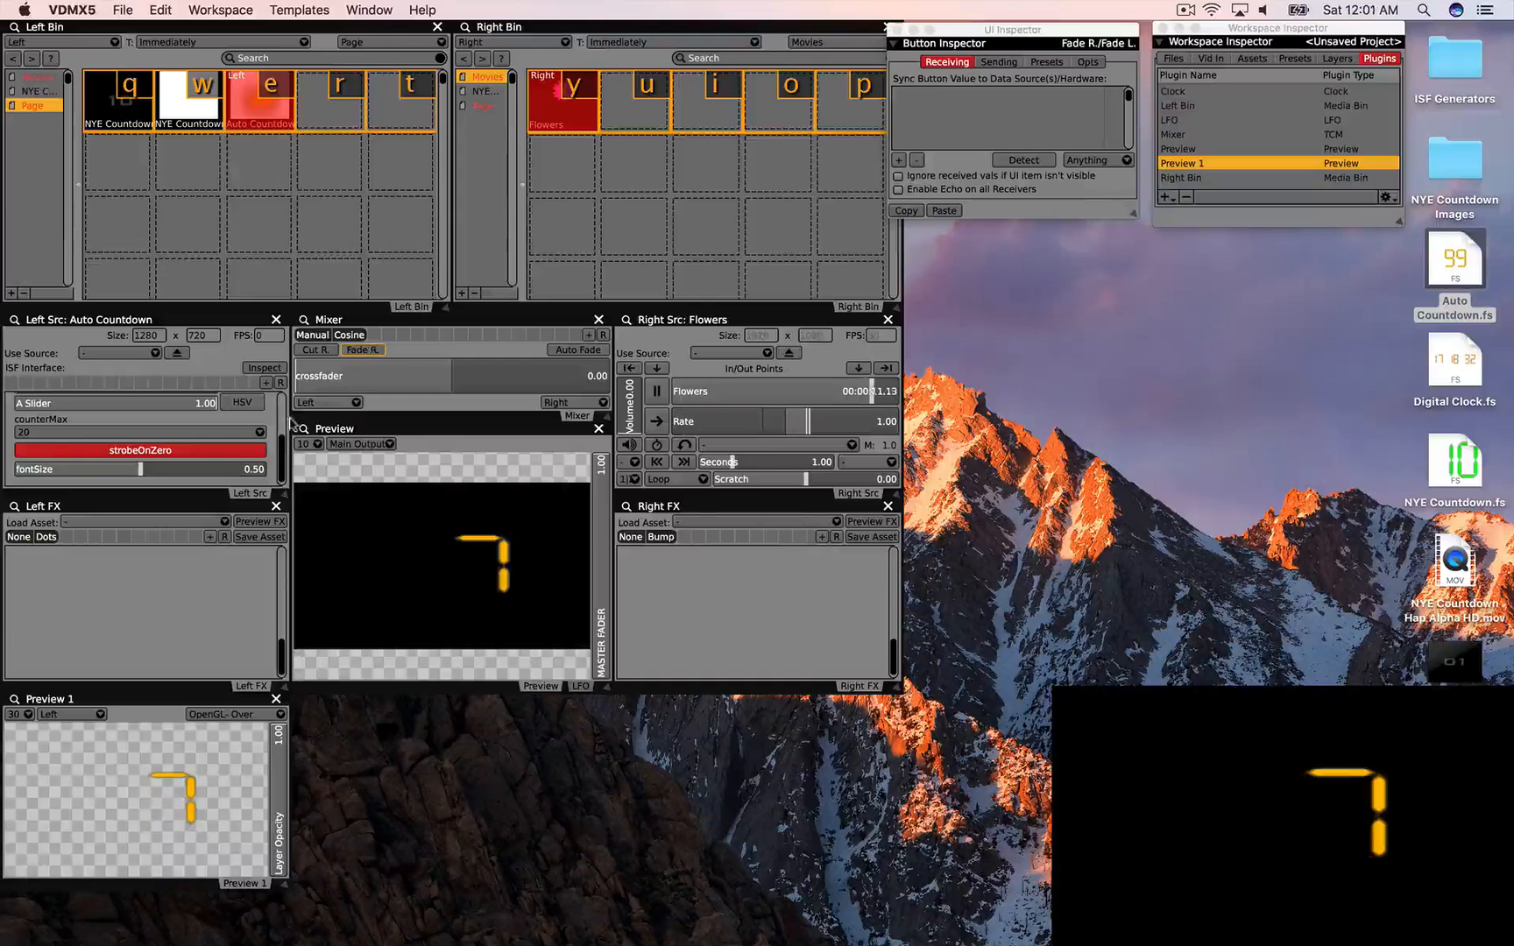
Step: Let the Auto Countdown run to zero, then eject it from the left source
scroll(267, 418, "up", 3)
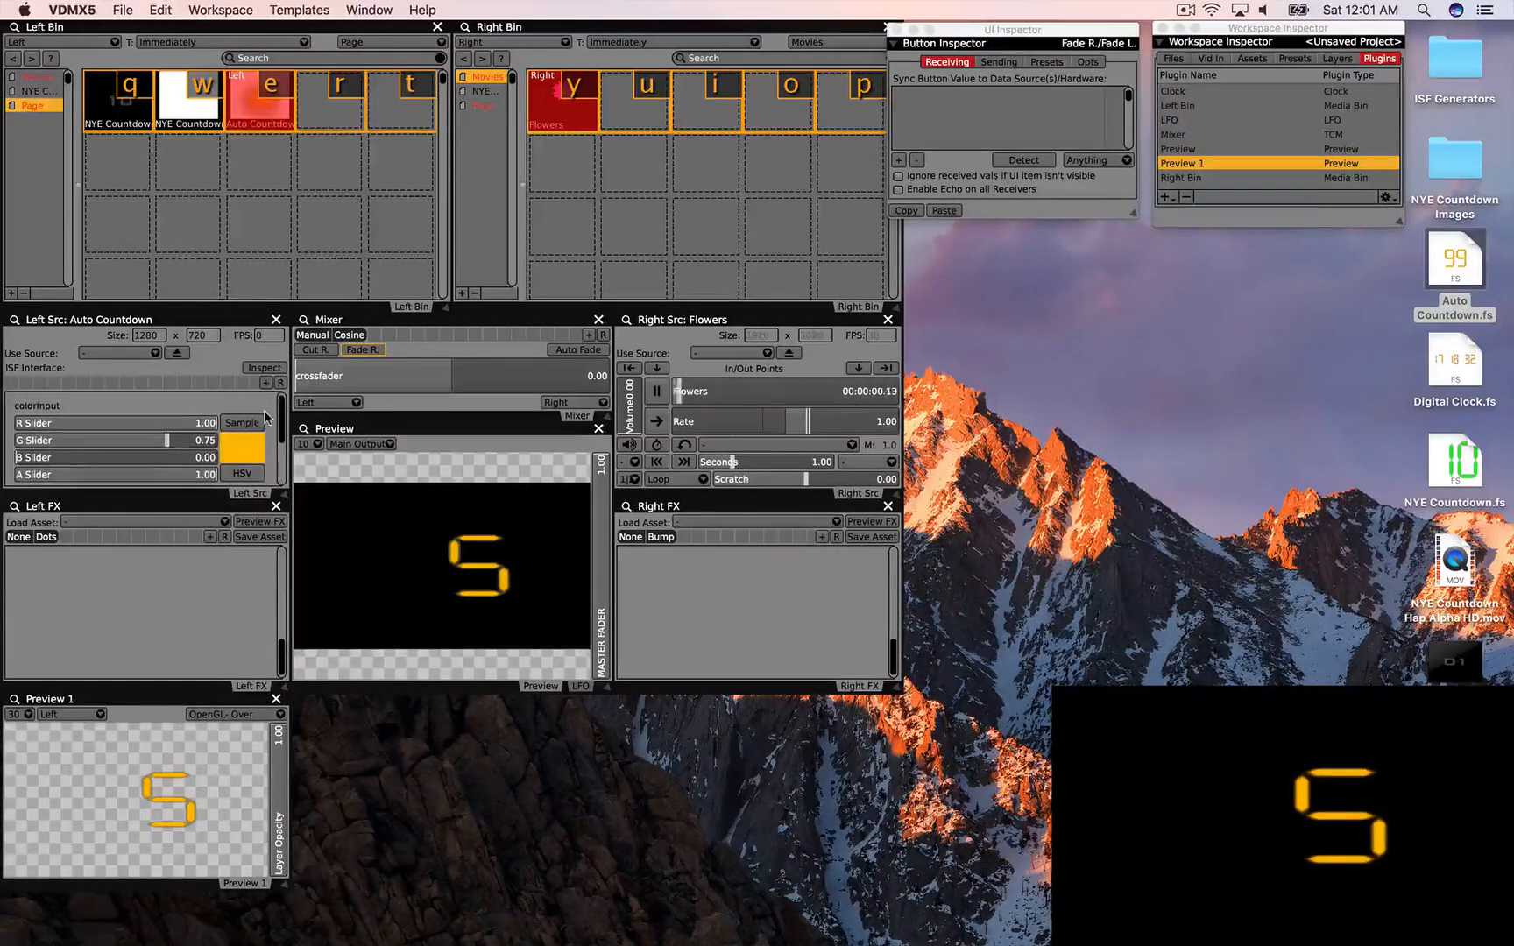
scroll(267, 419, "down", 3)
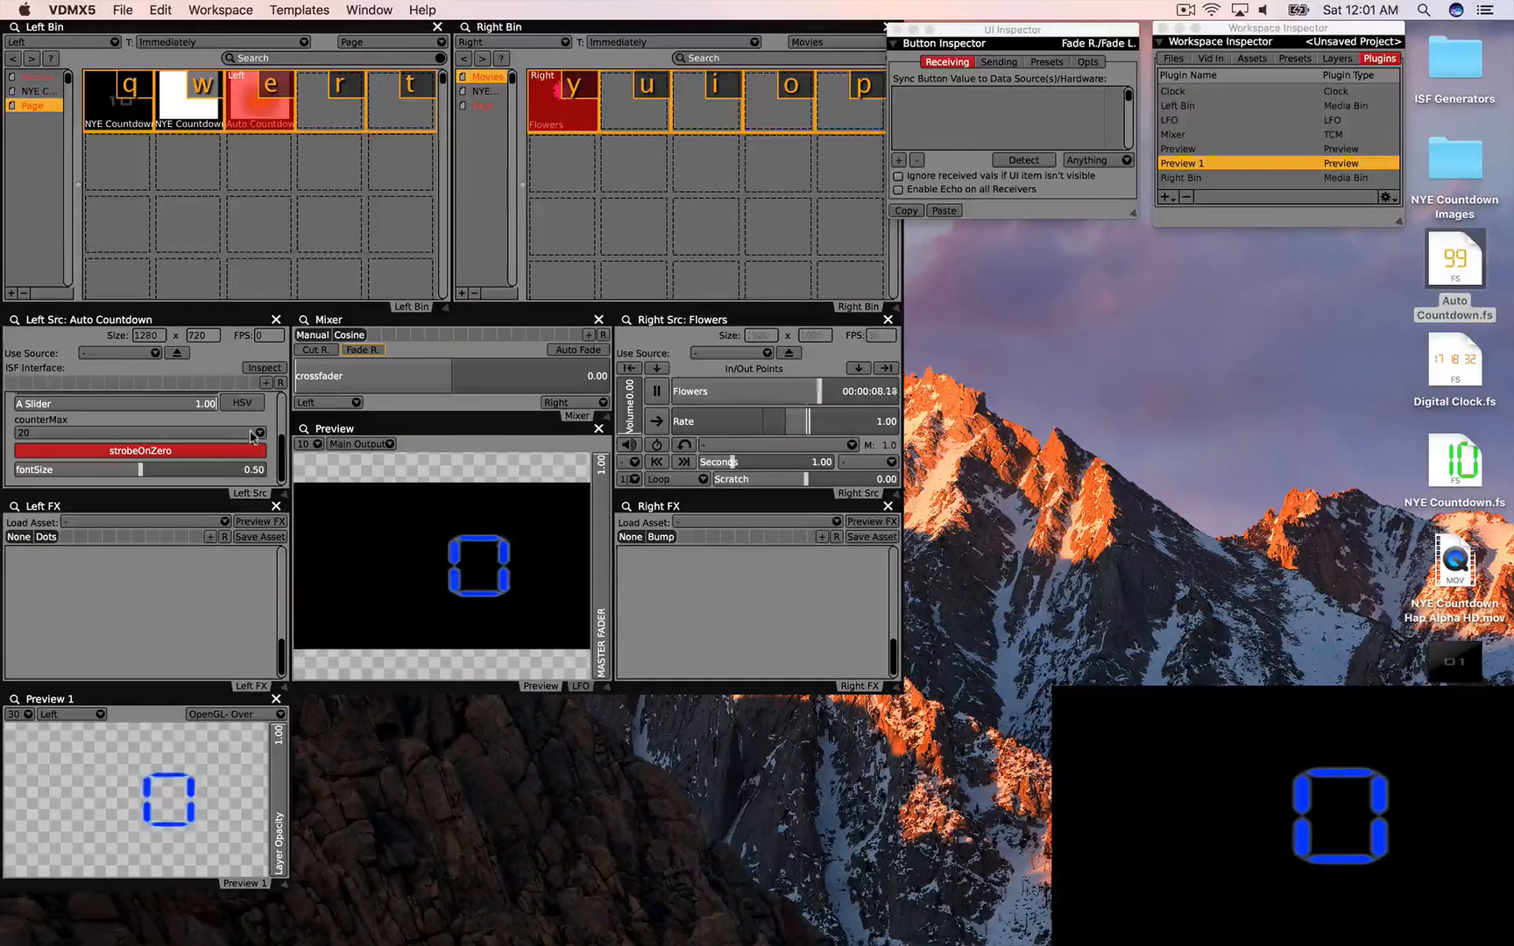
scroll(253, 438, "up", 5)
scroll(252, 435, "down", 5)
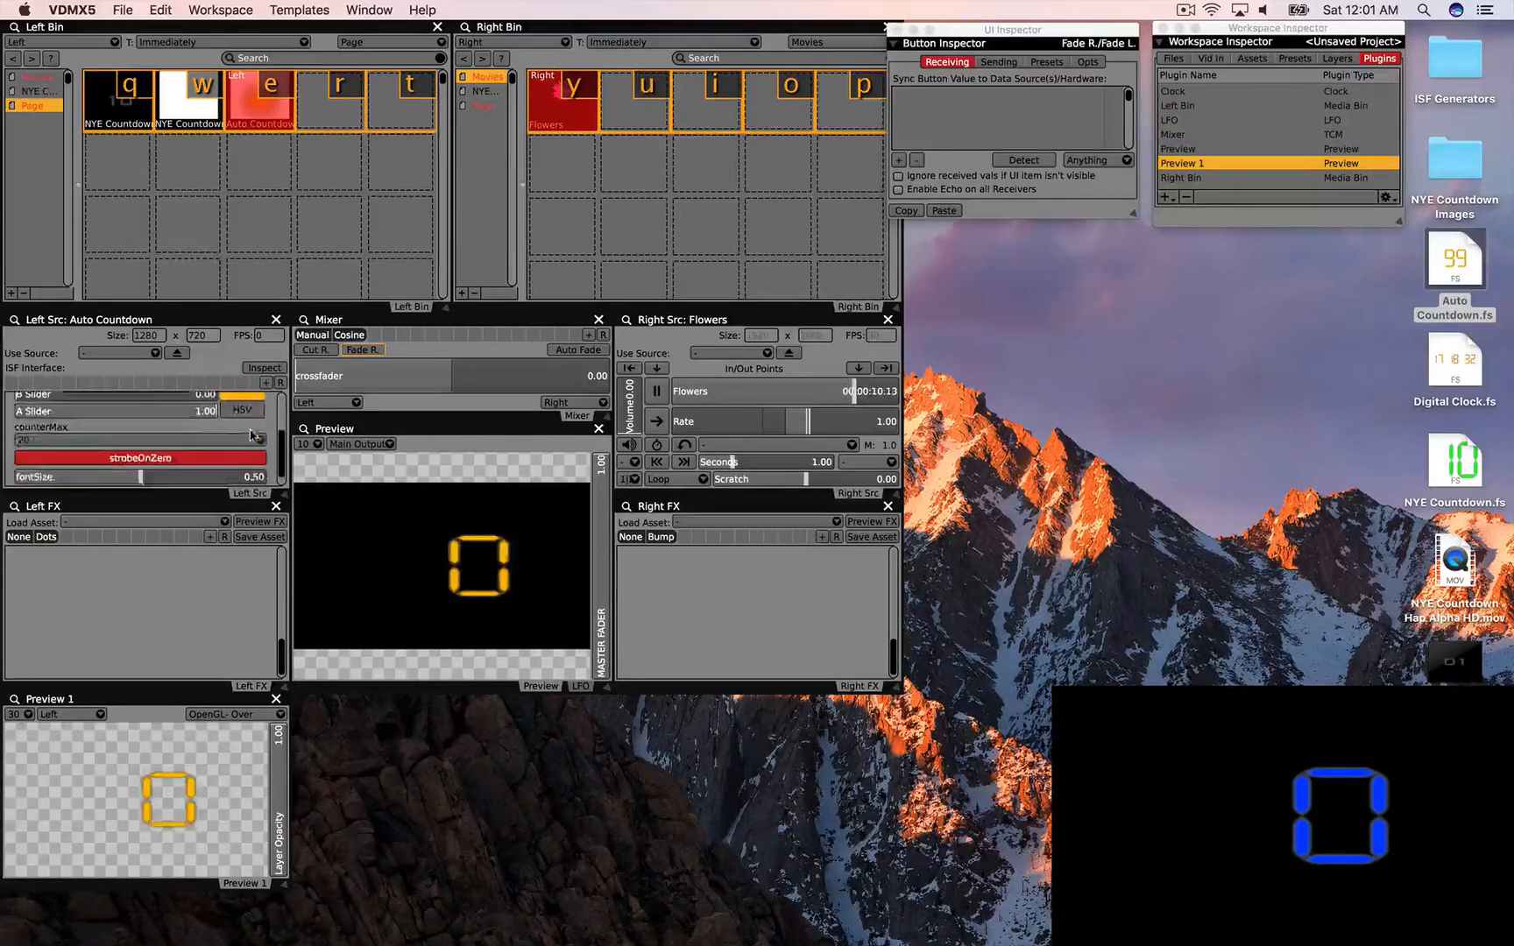
scroll(218, 426, "up", 5)
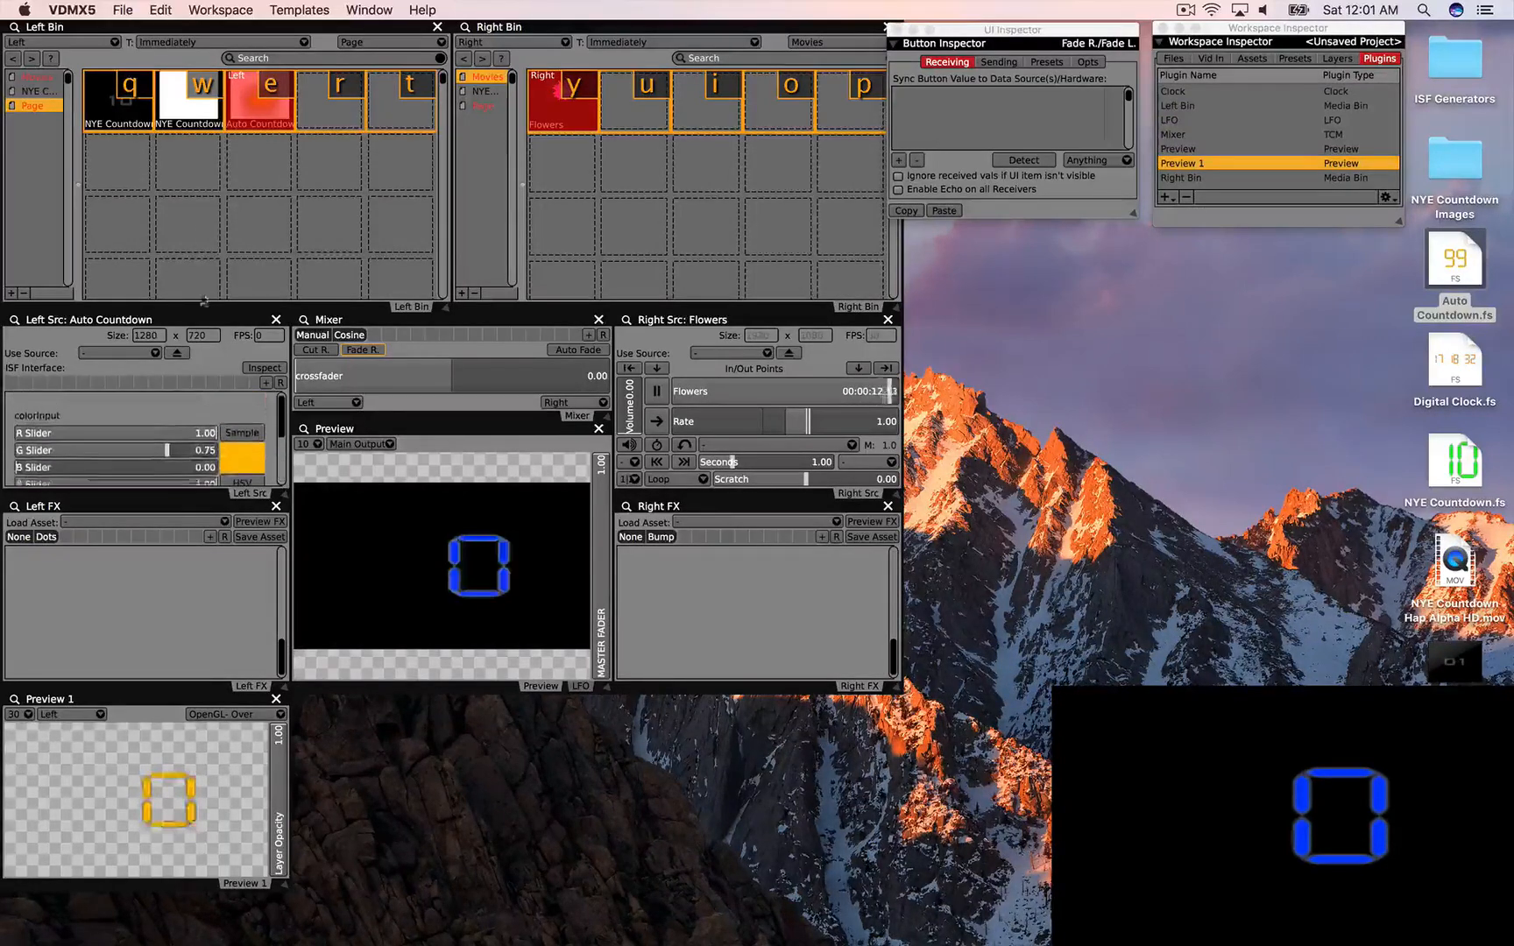
left_click(177, 352)
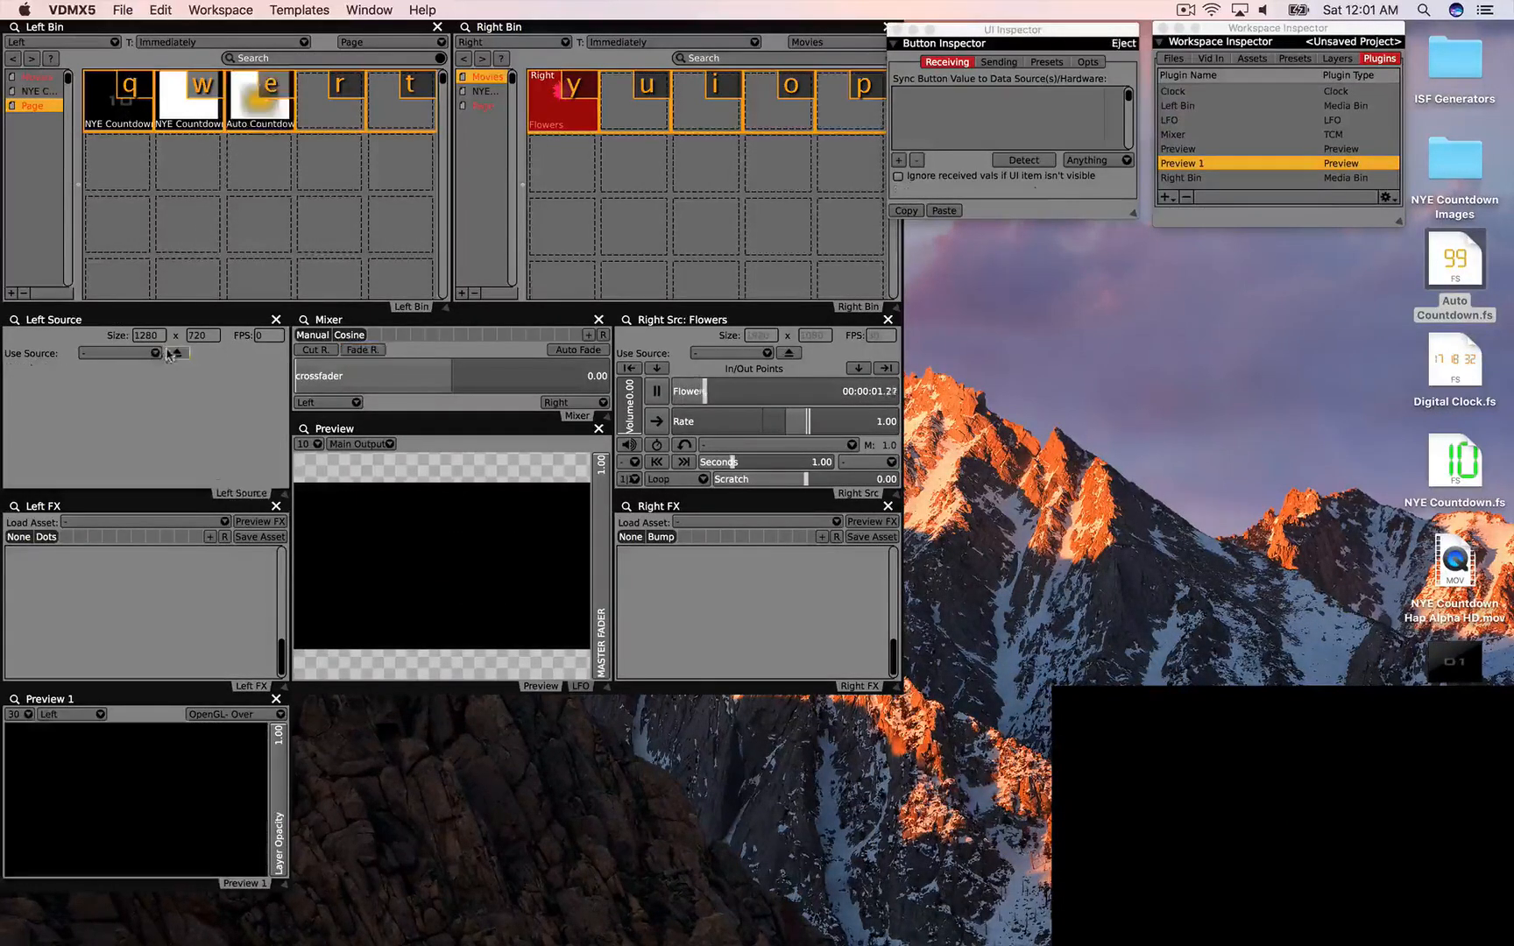
Step: Replay the Auto Countdown, then add Digital Clock.fs to the Left Bin and play it
left_click(252, 128)
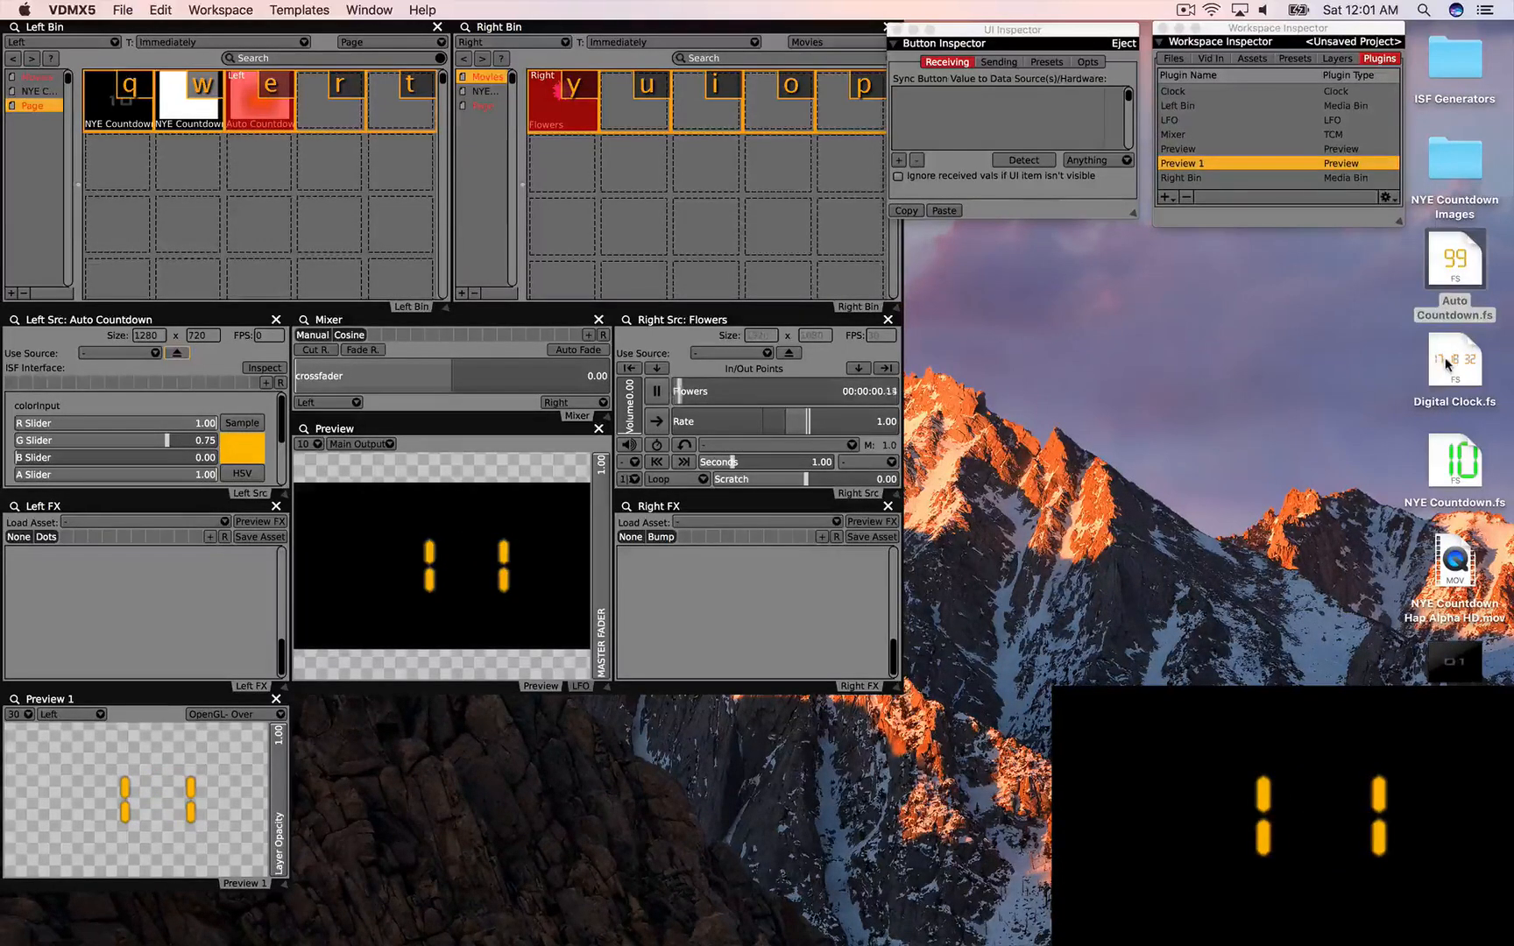
left_click_drag(1446, 364, 298, 123)
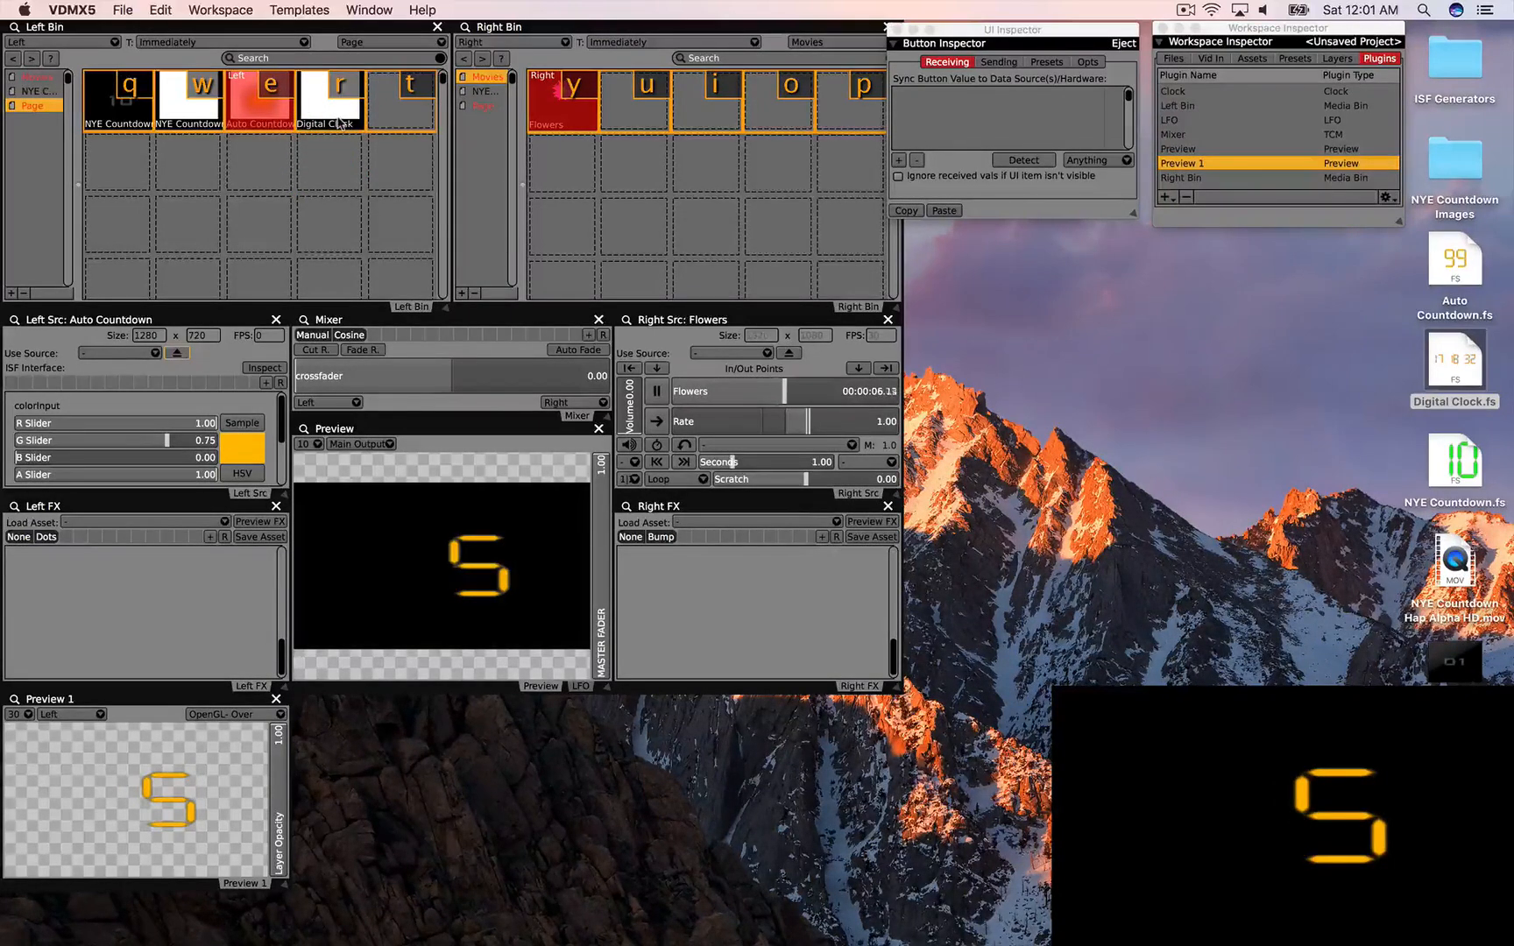
left_click(339, 124)
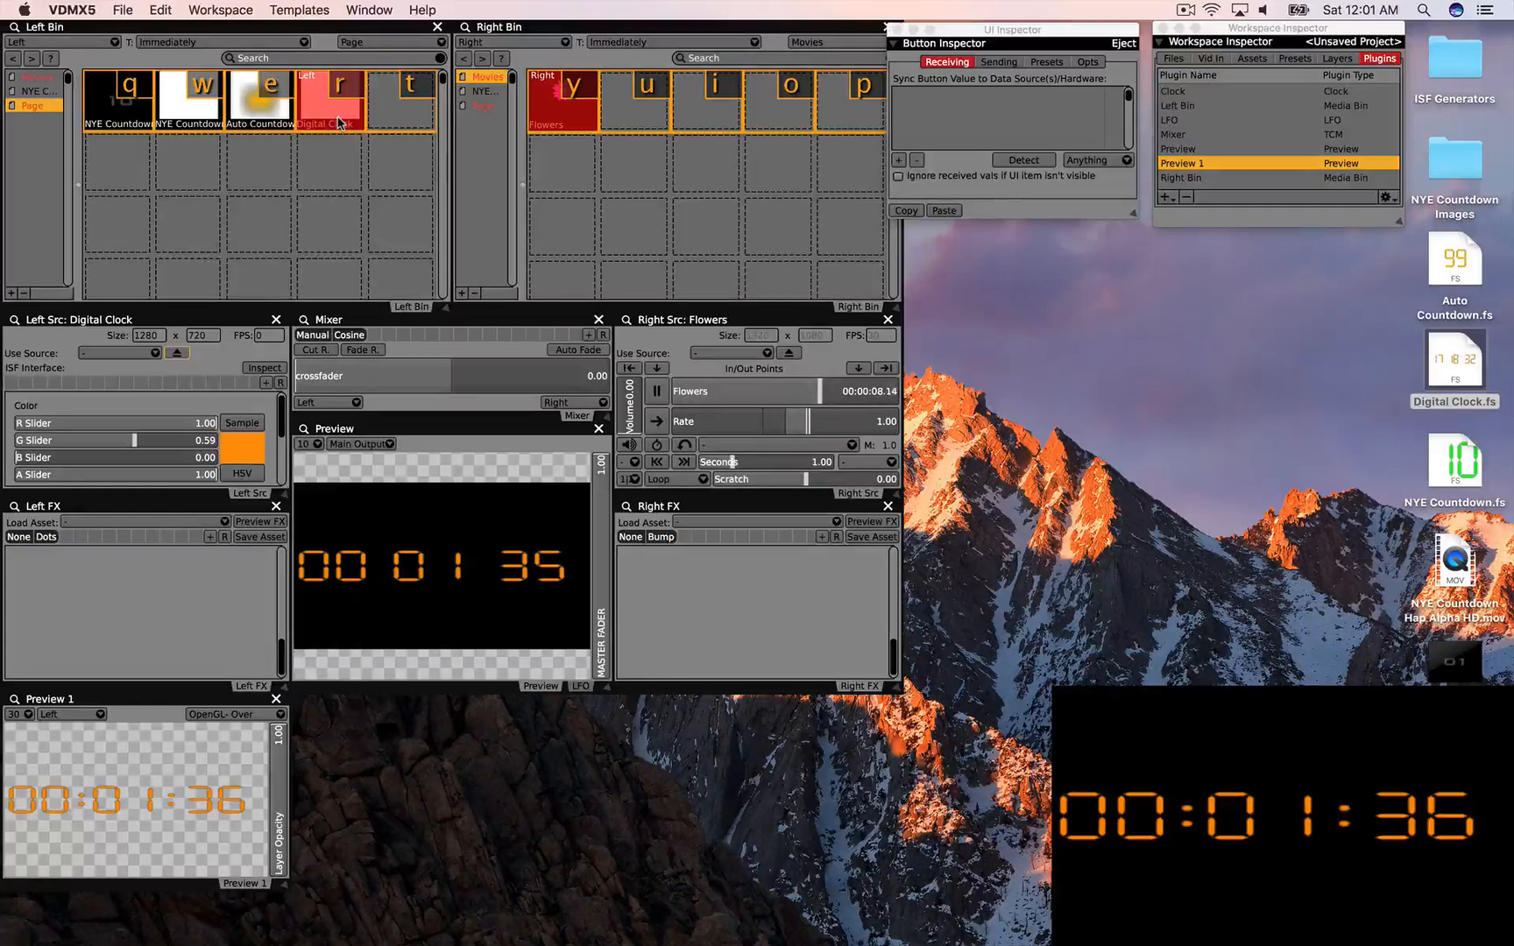
Step: Toggle the clock's 24 Hour option off and back on, then open System Preferences
scroll(166, 427, "down", 3)
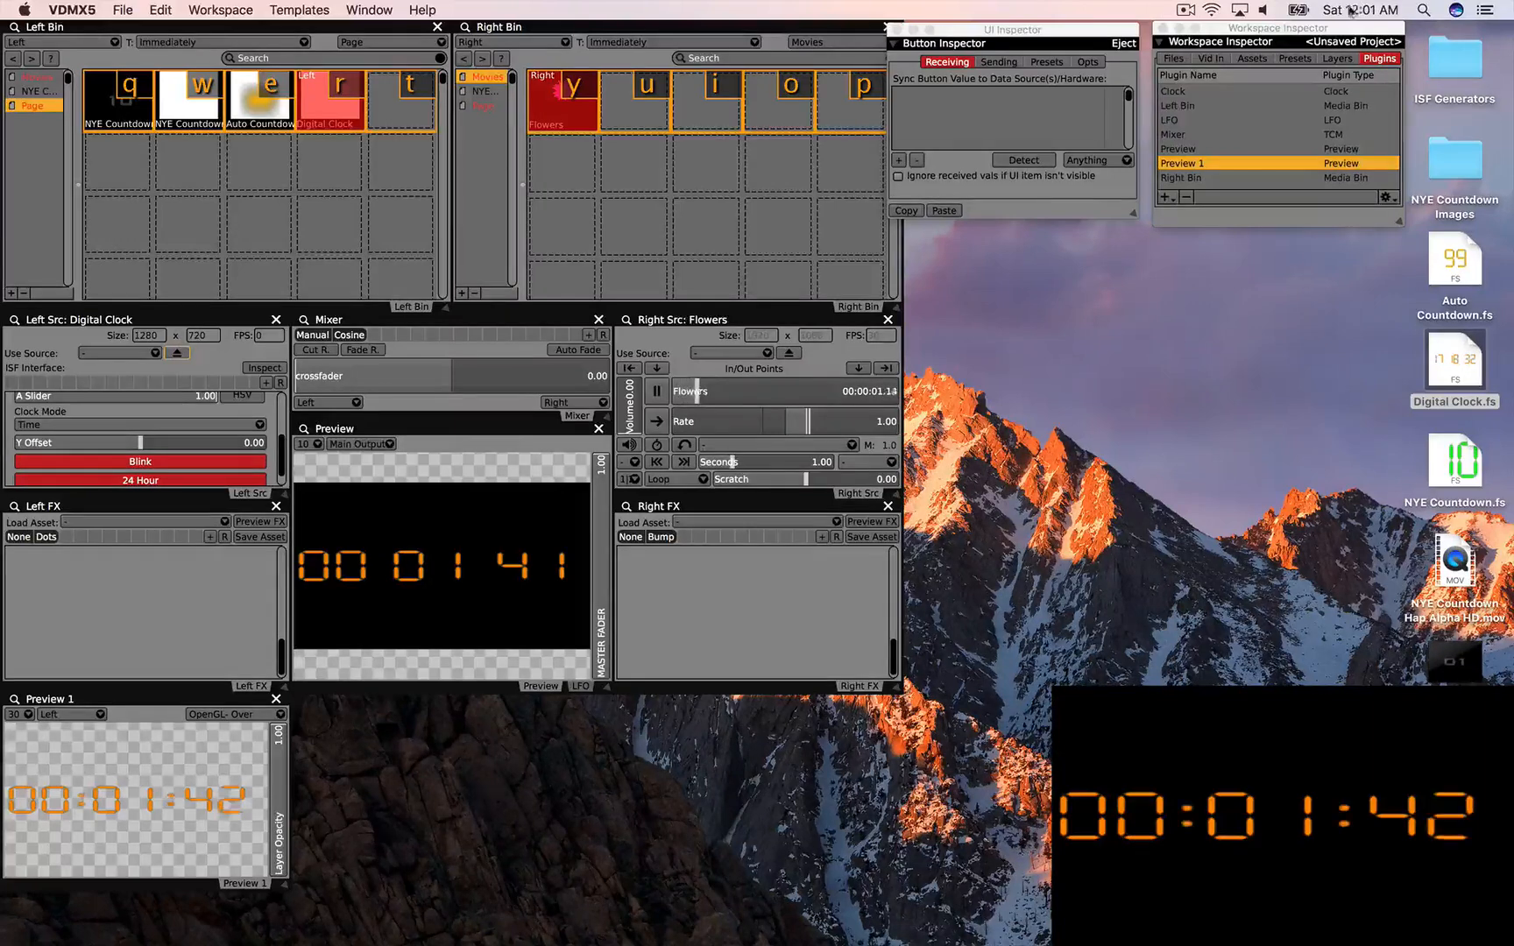
left_click(222, 484)
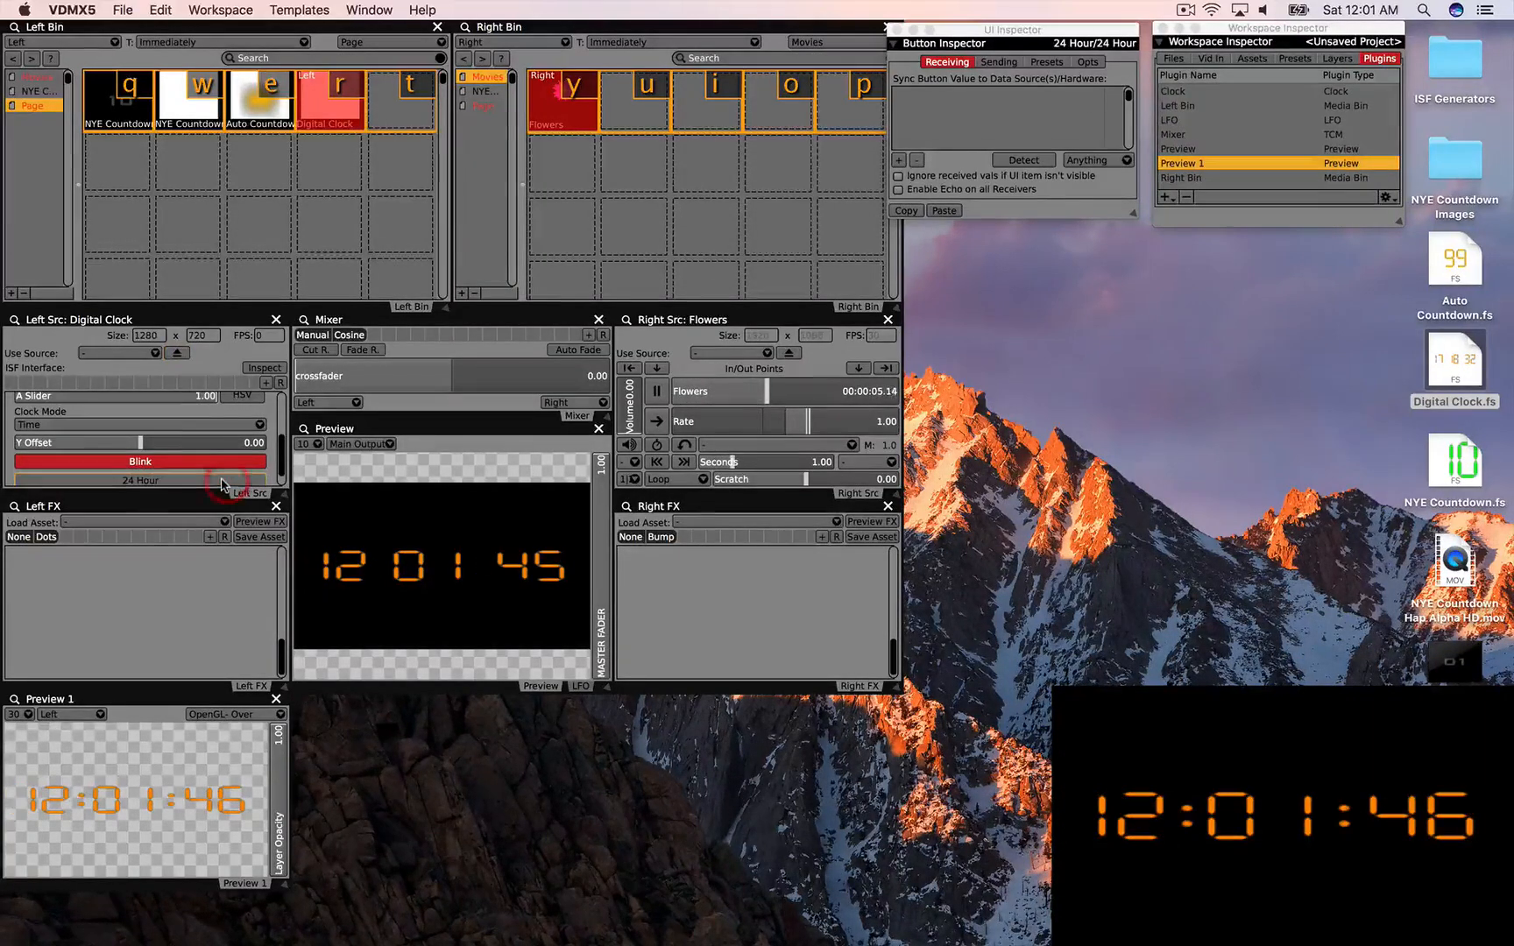
left_click(222, 481)
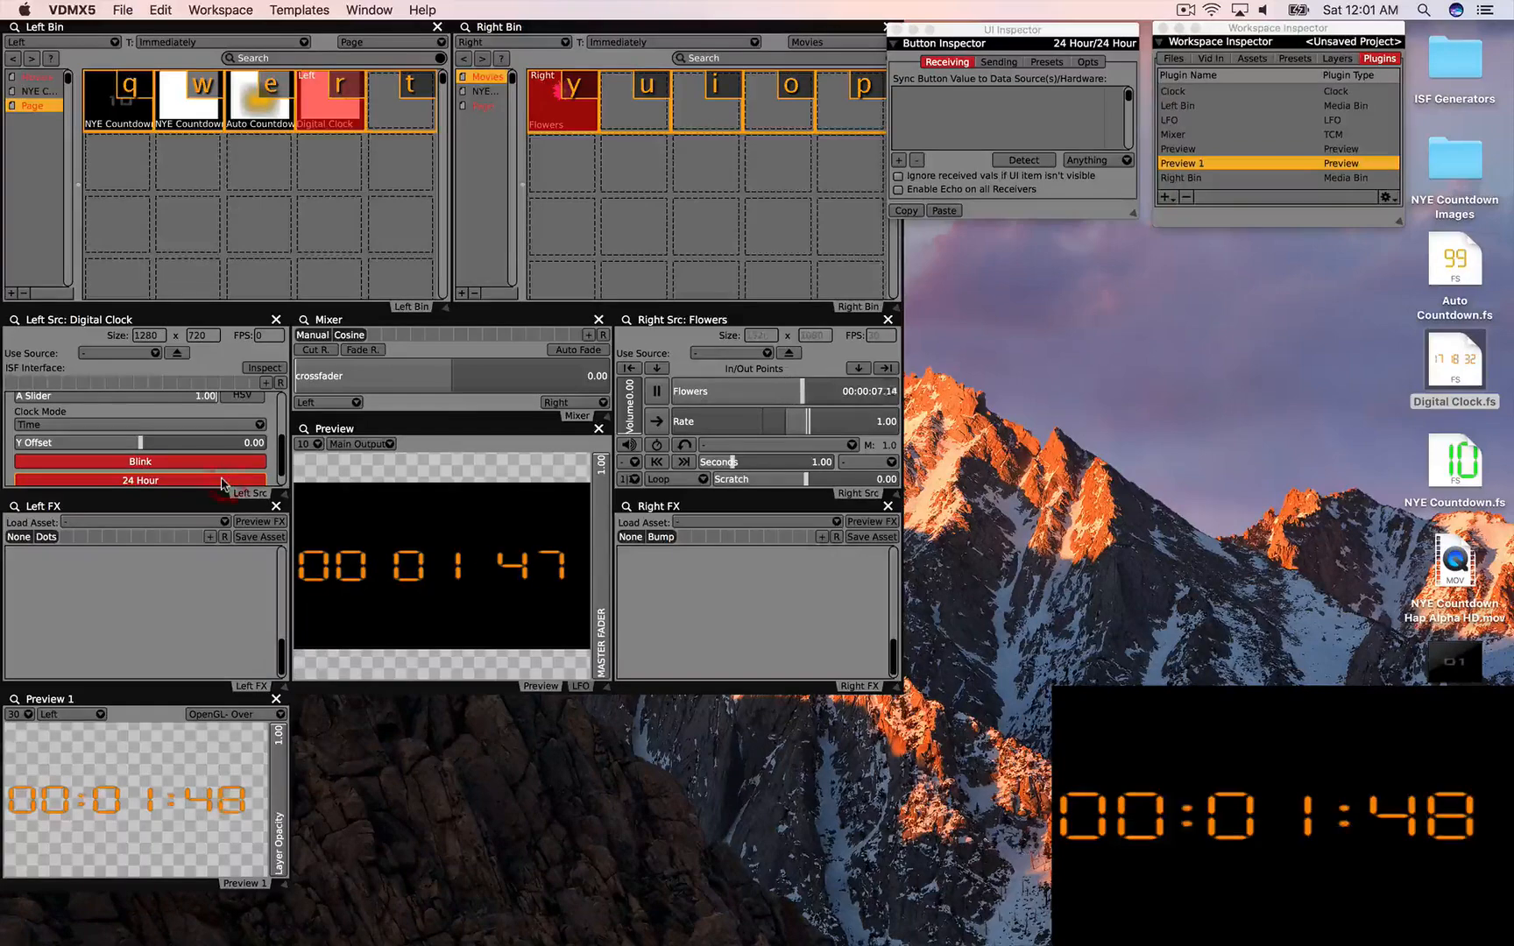
left_click(737, 906)
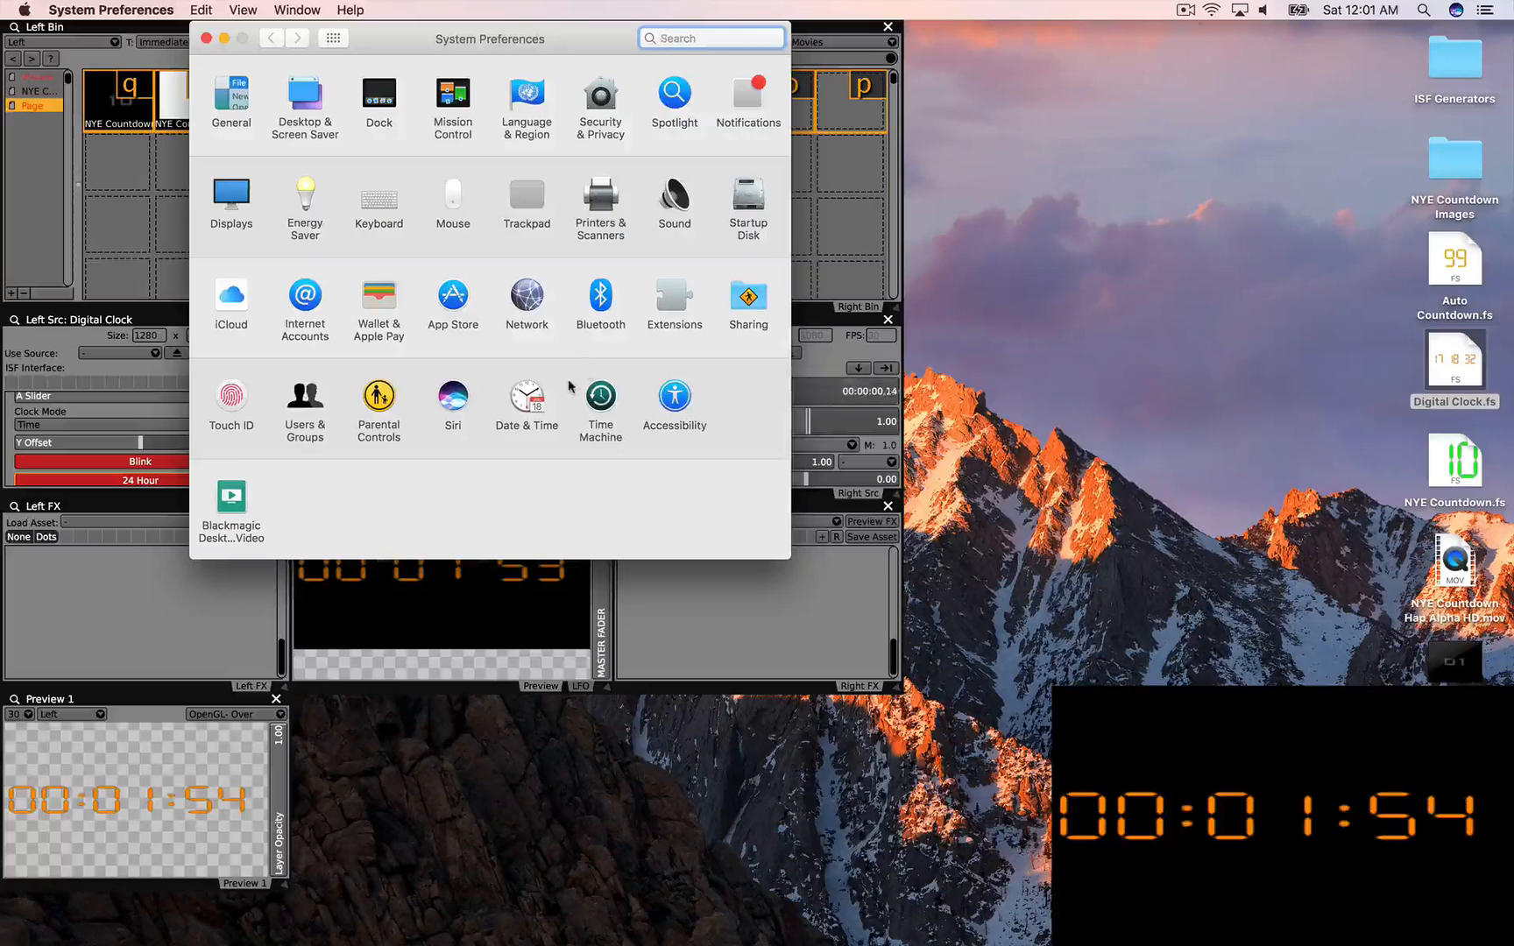
Step: Unlock the Date & Time settings and enter 11:59 as the system time
left_click(514, 401)
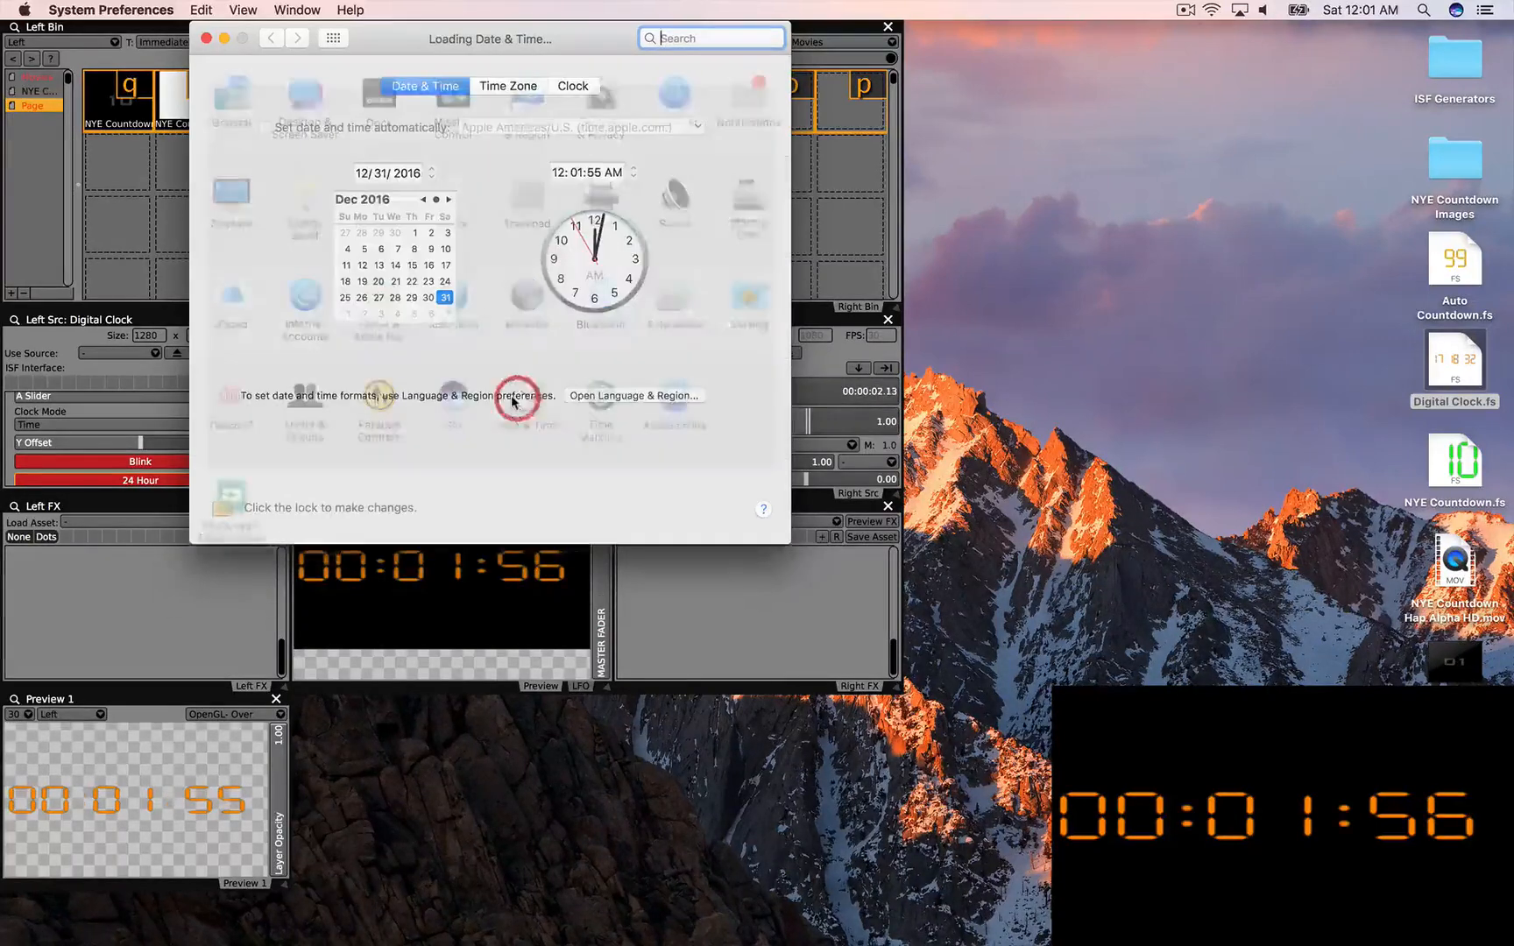
left_click(223, 504)
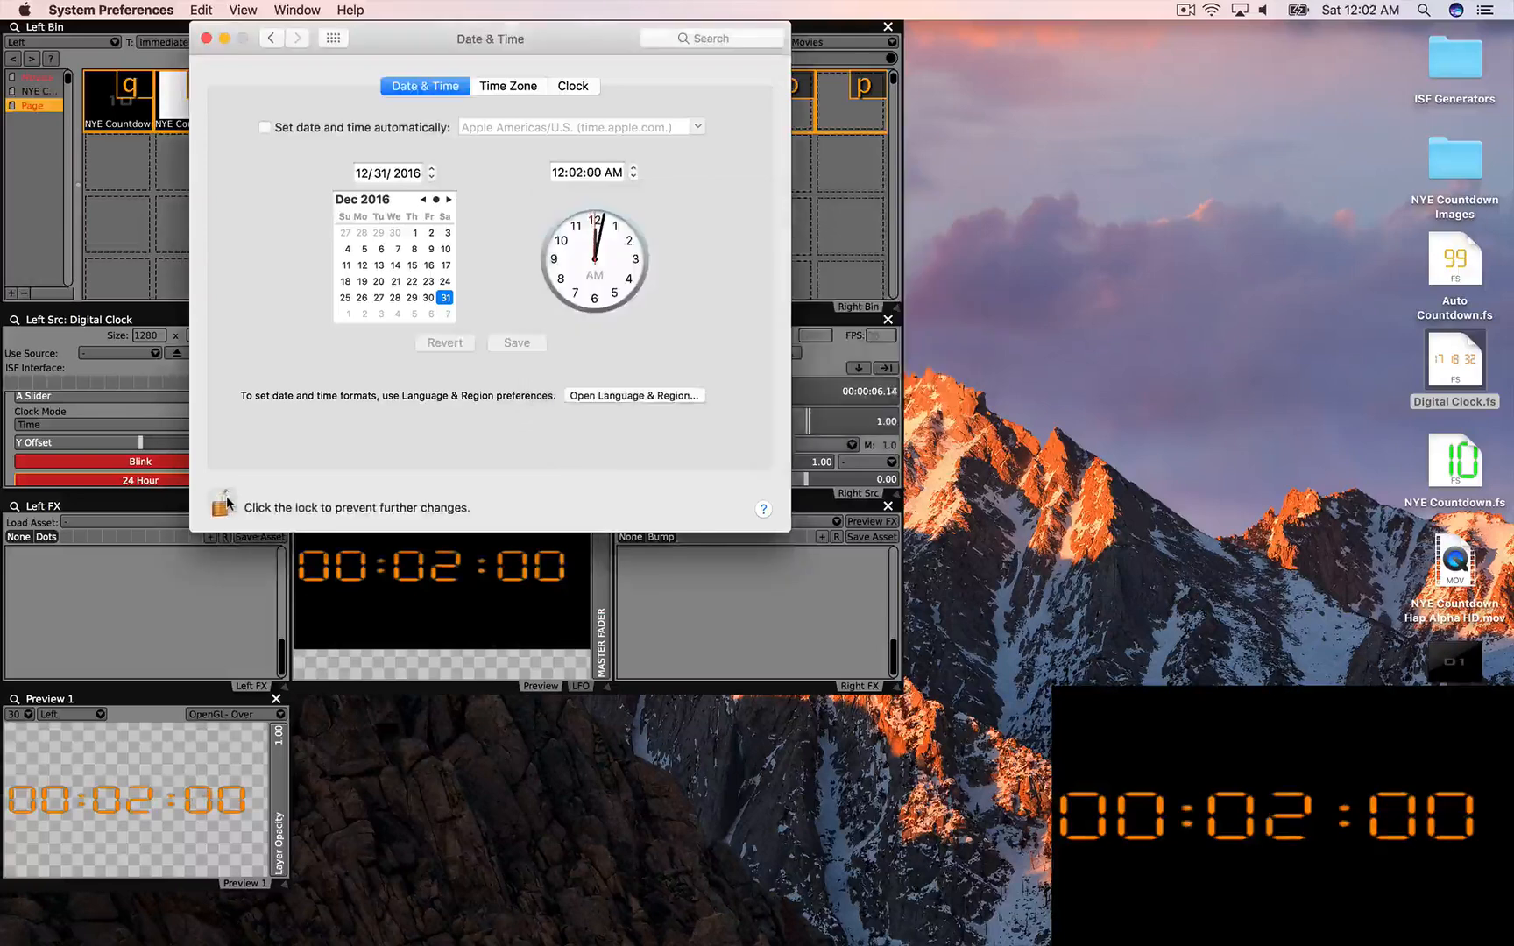
left_click(557, 173)
type("11")
key("Tab")
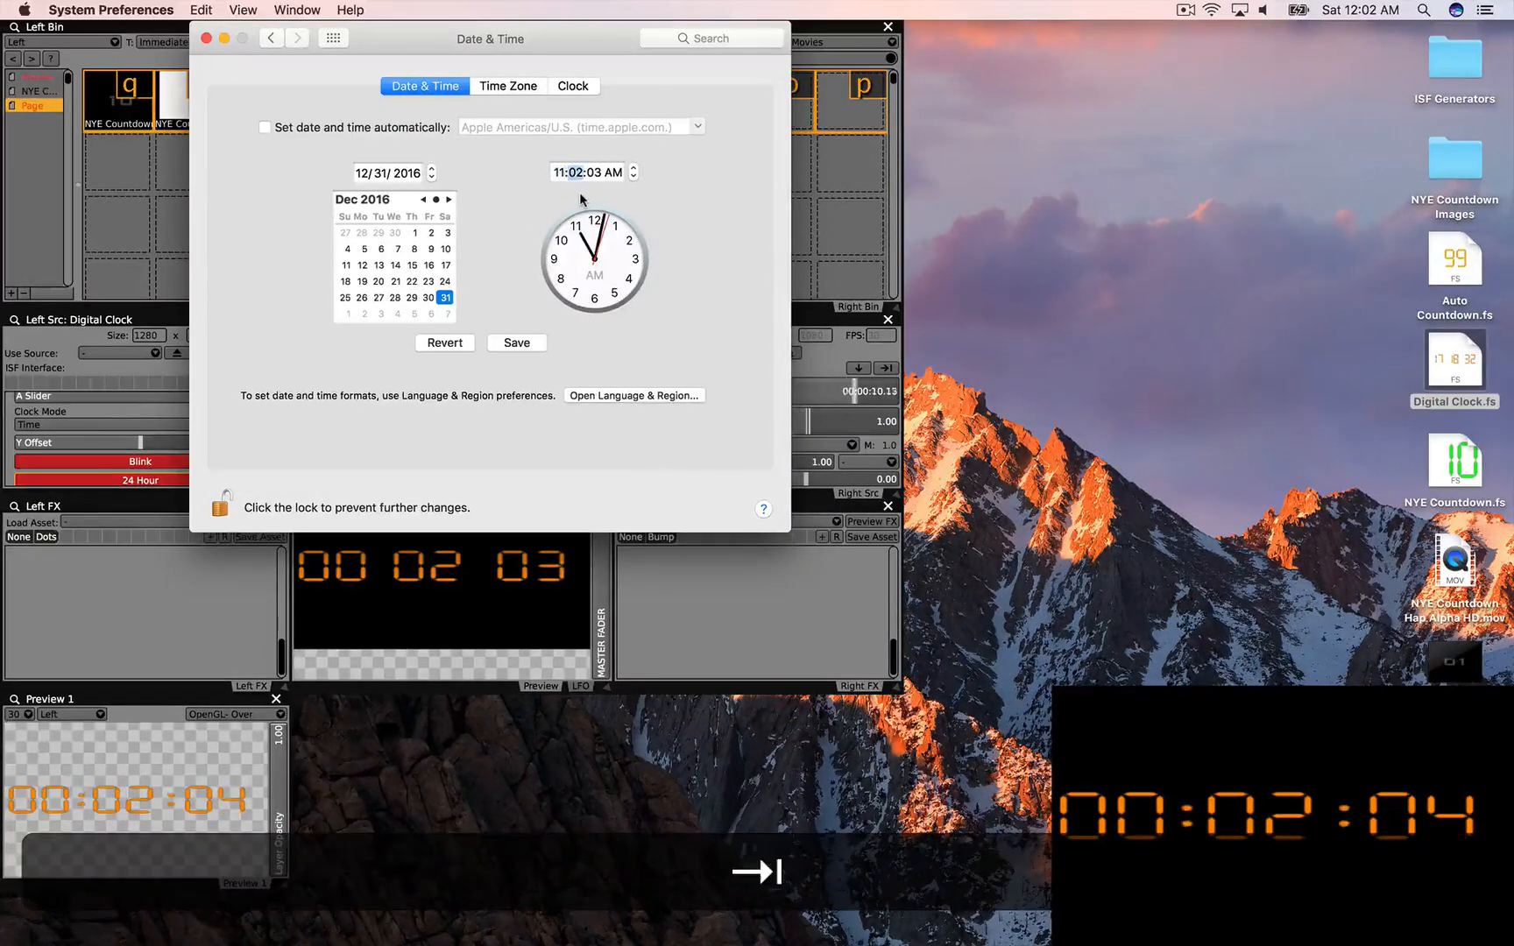
type("59")
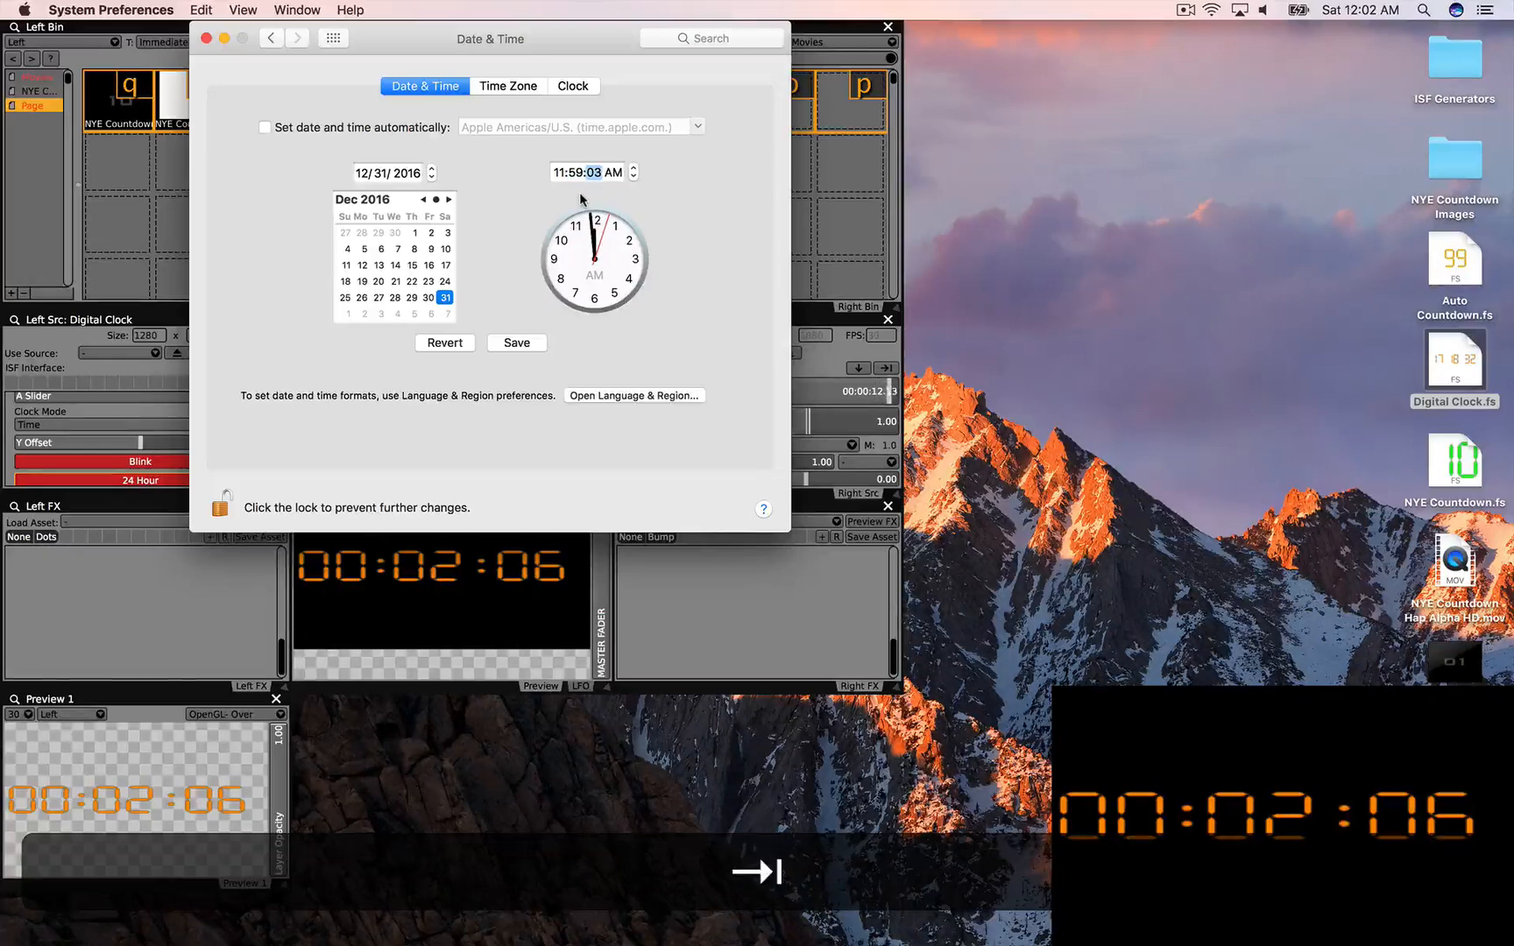
Step: Switch the time to PM, save 11:59 PM on 12/31/2016, and quit System Preferences
left_click(610, 173)
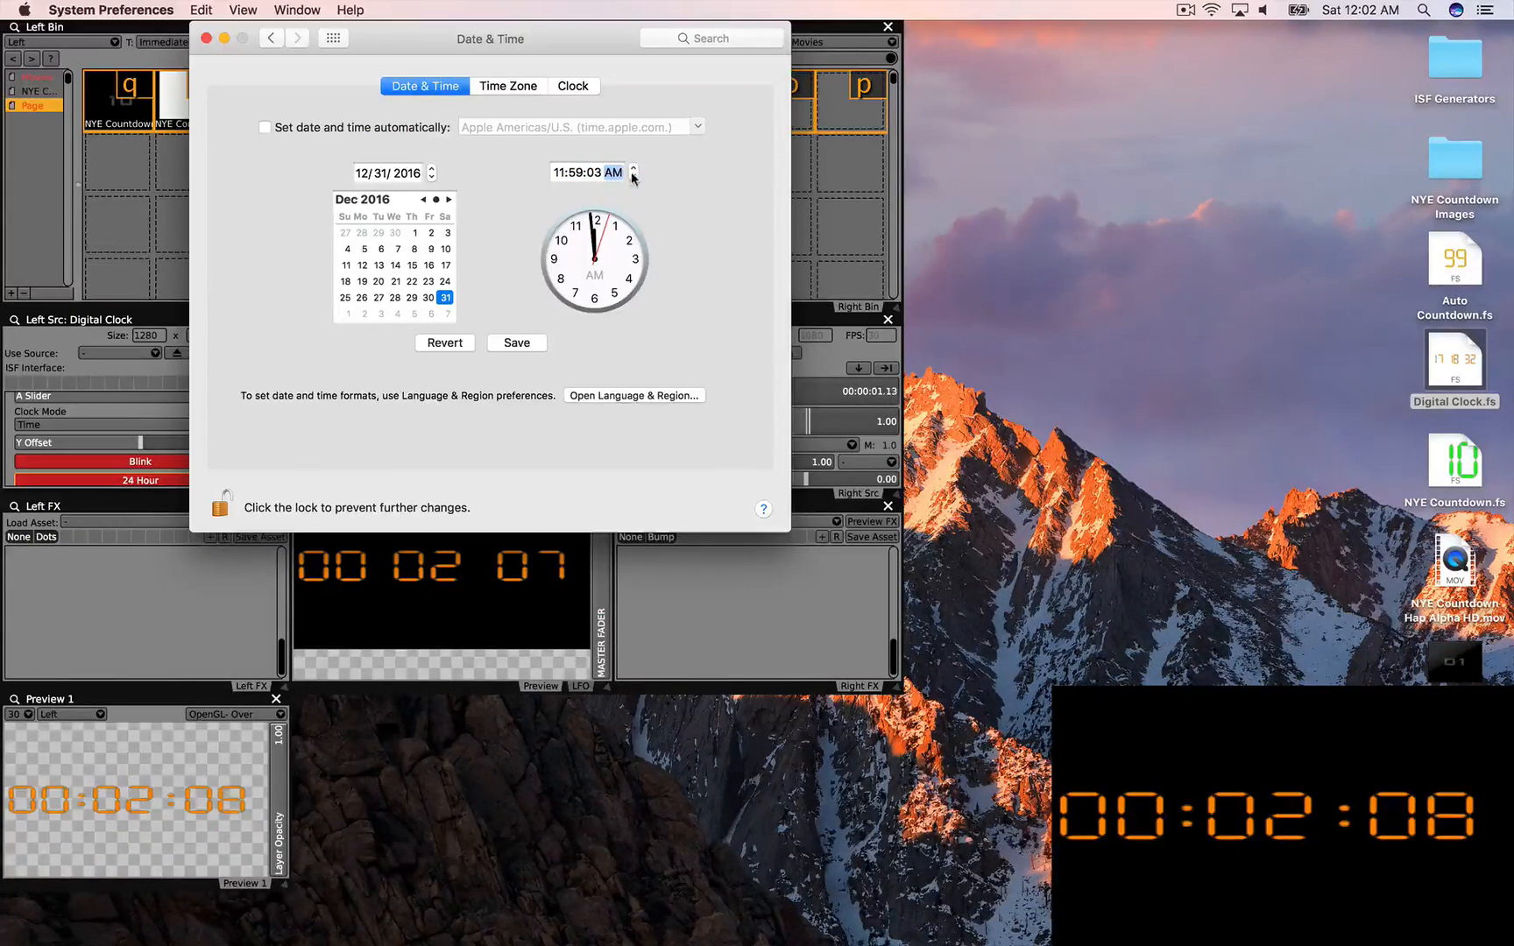
key("m")
key("Tab")
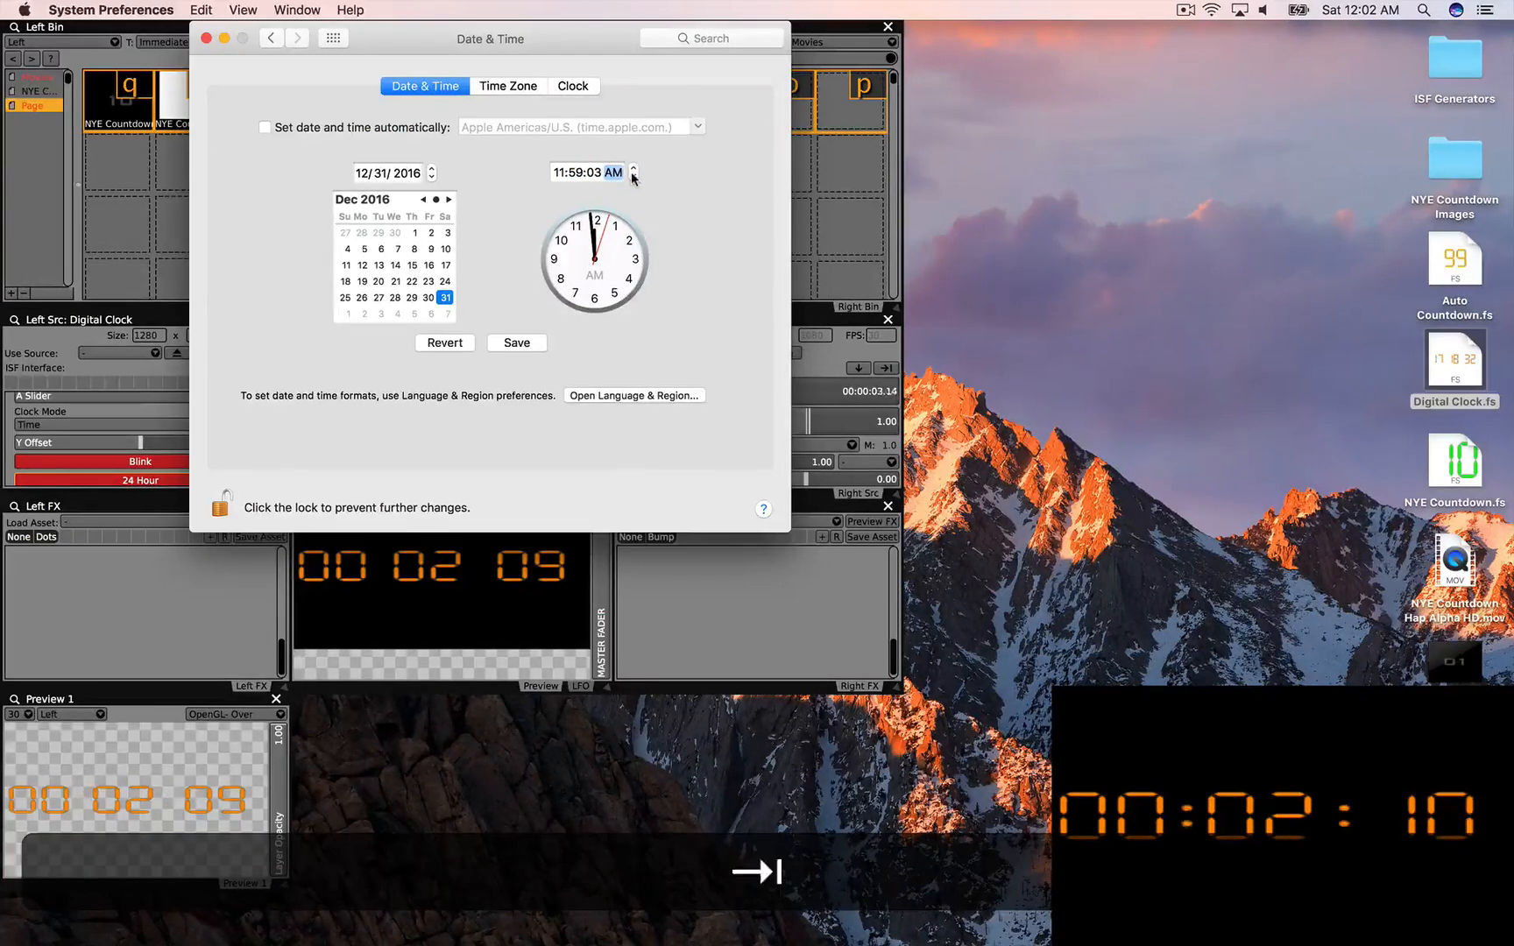
left_click(632, 170)
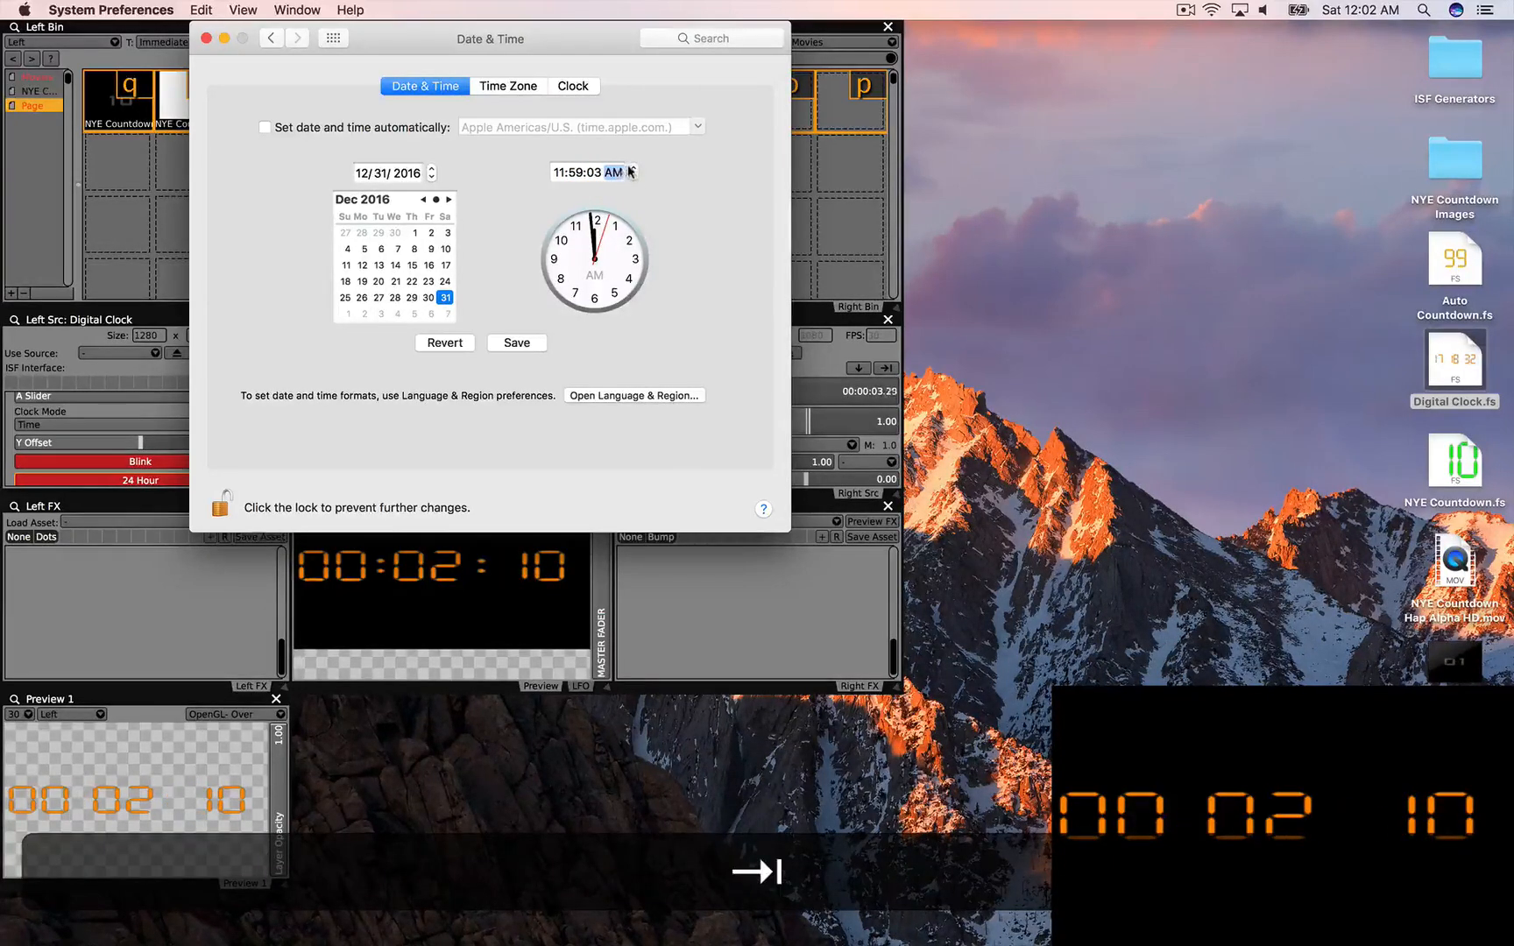
left_click(492, 344)
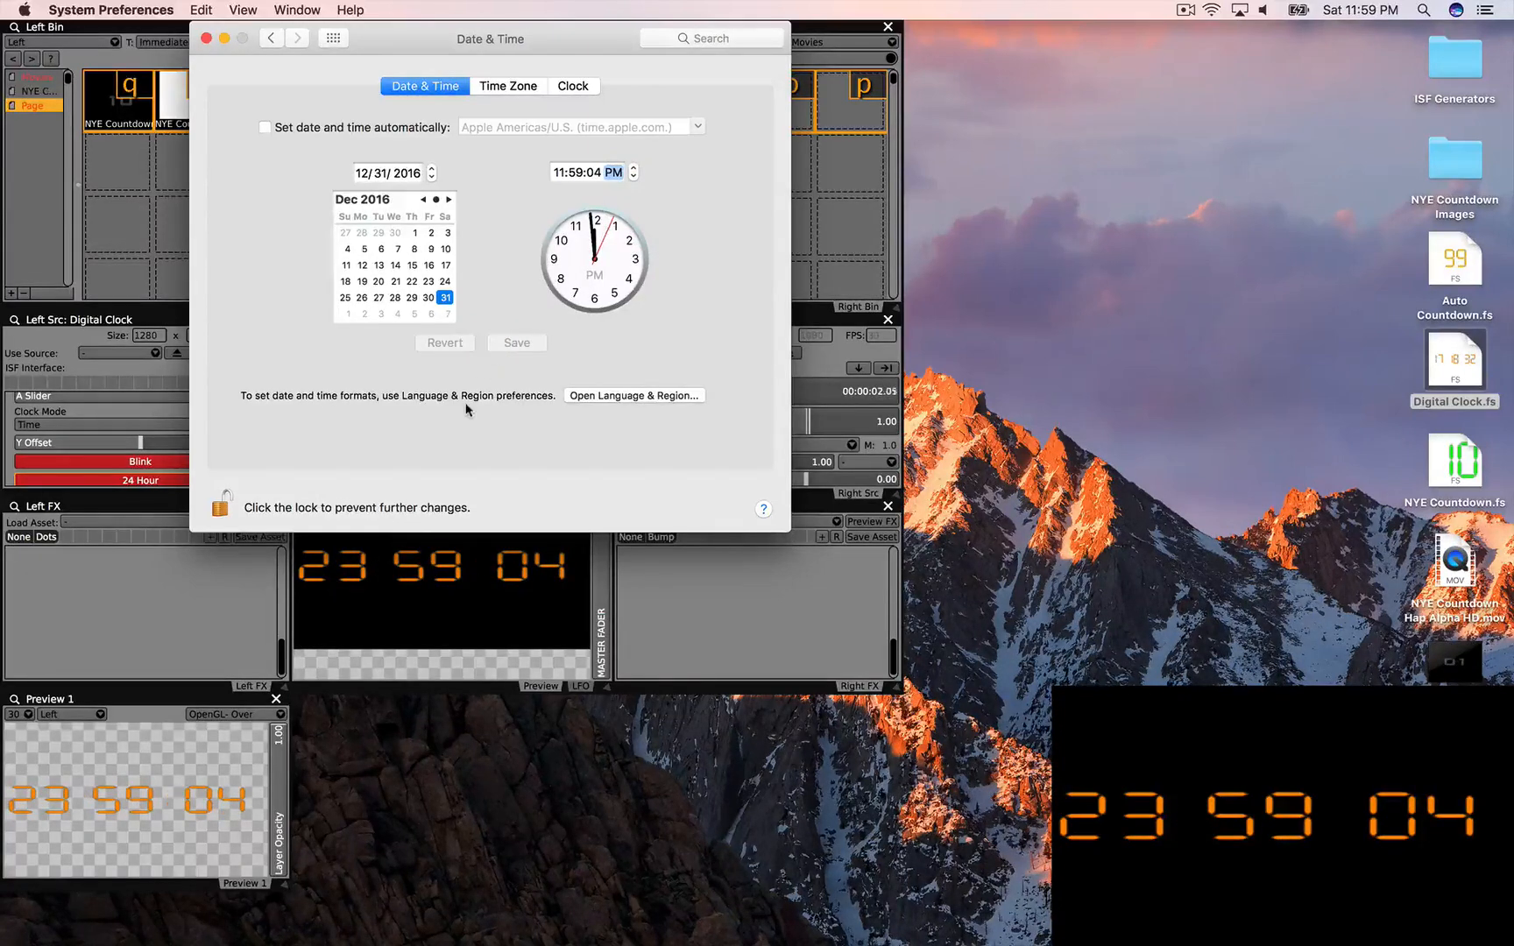
key("super+q")
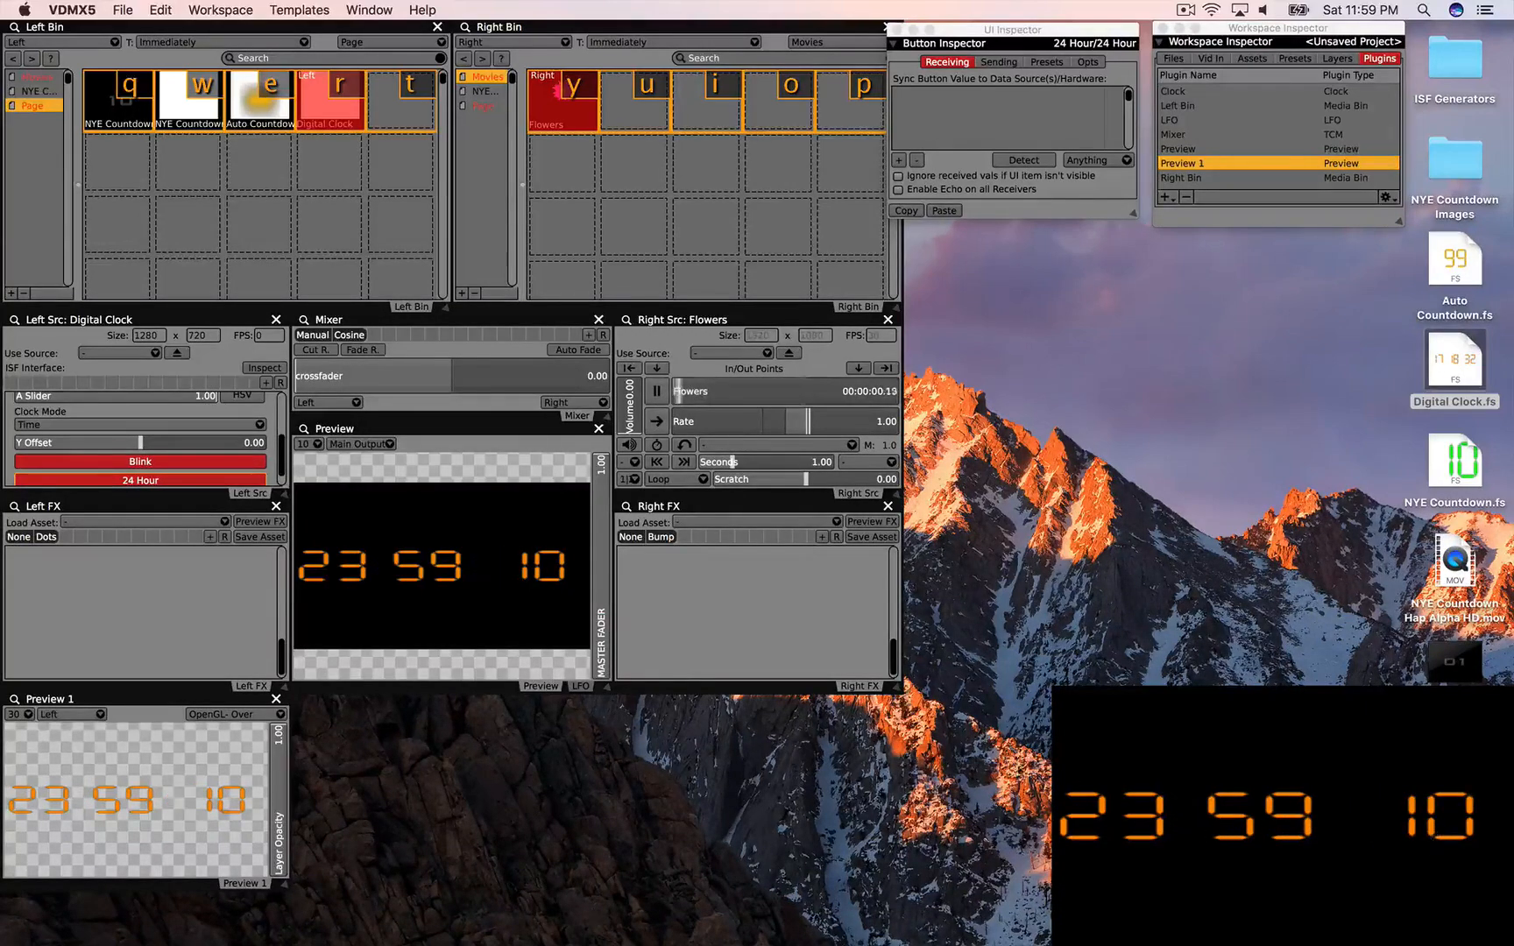
Step: Set the Left Src Clock Mode to Countdown, briefly trying Time before returning to Countdown
left_click(107, 426)
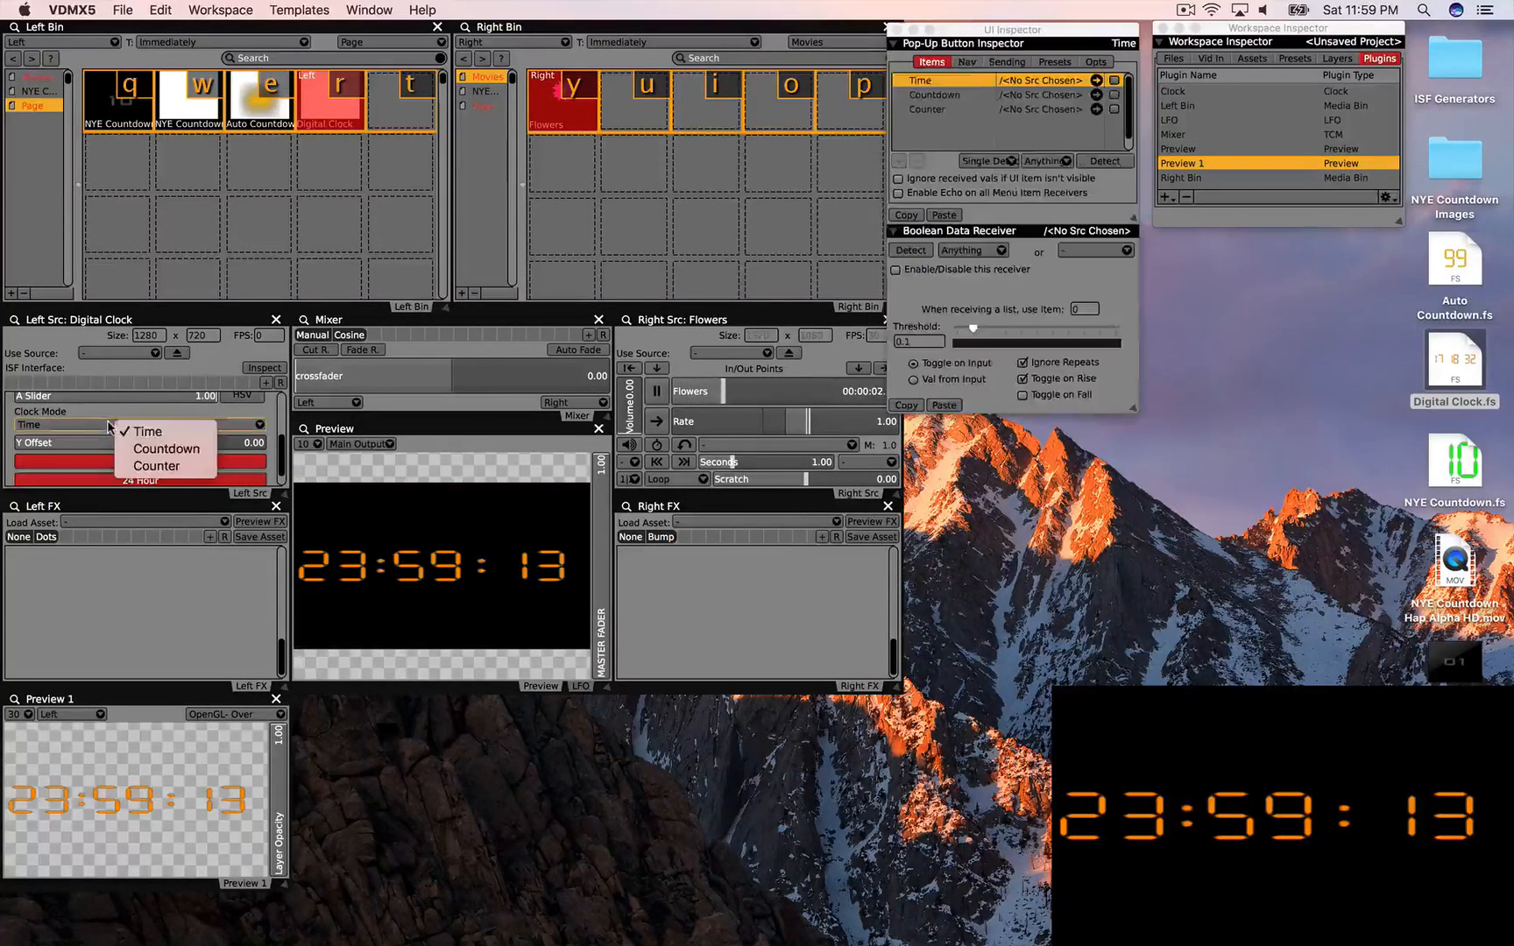
left_click(171, 450)
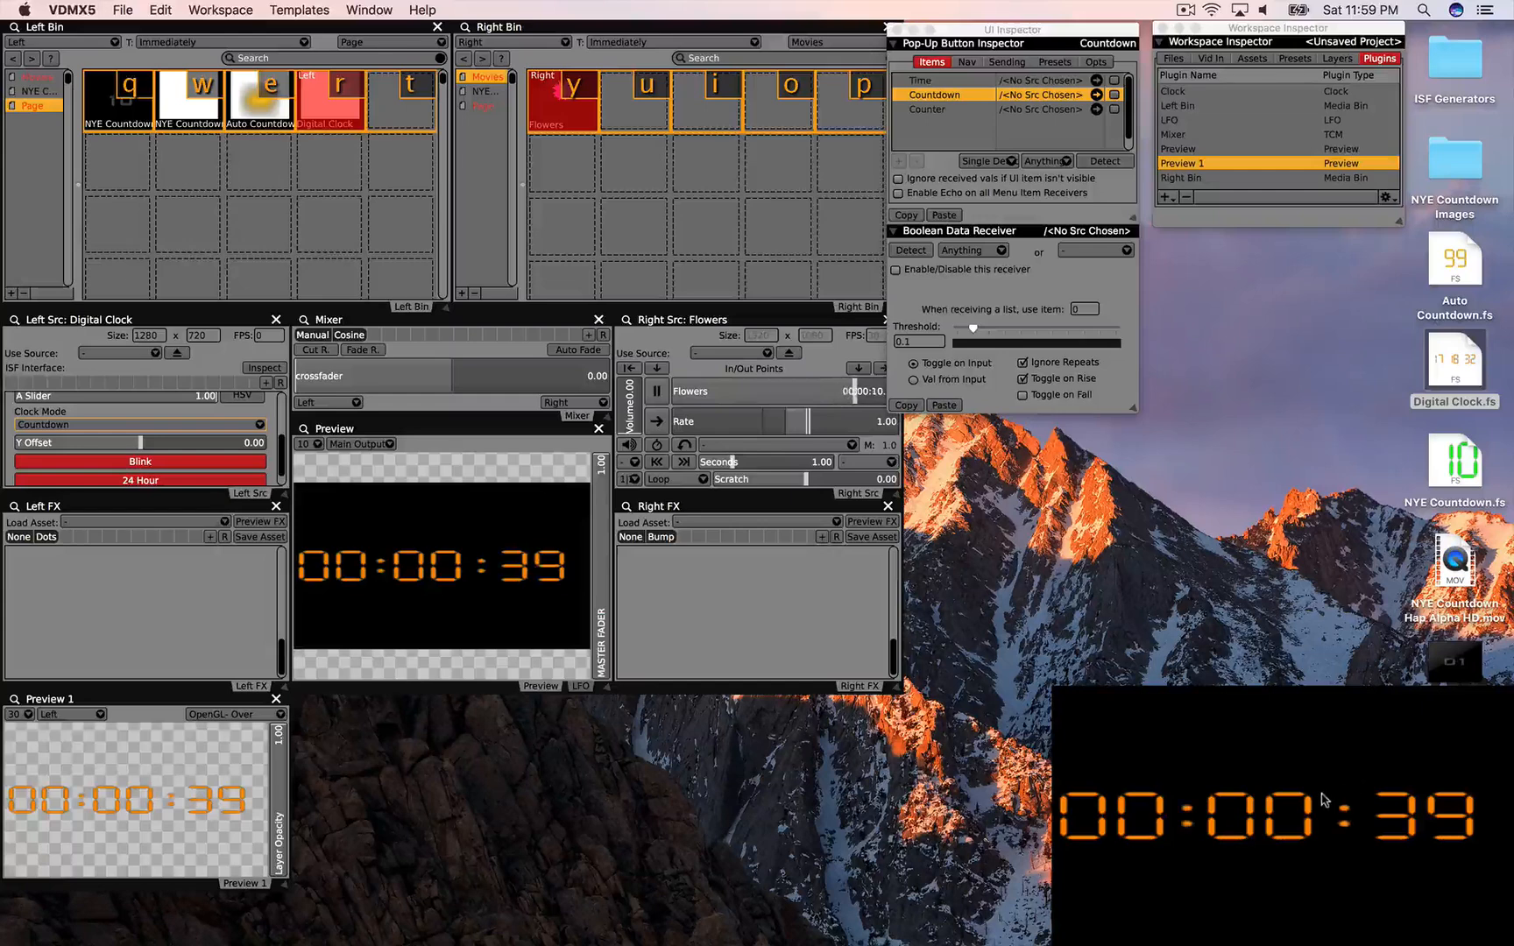
left_click(175, 425)
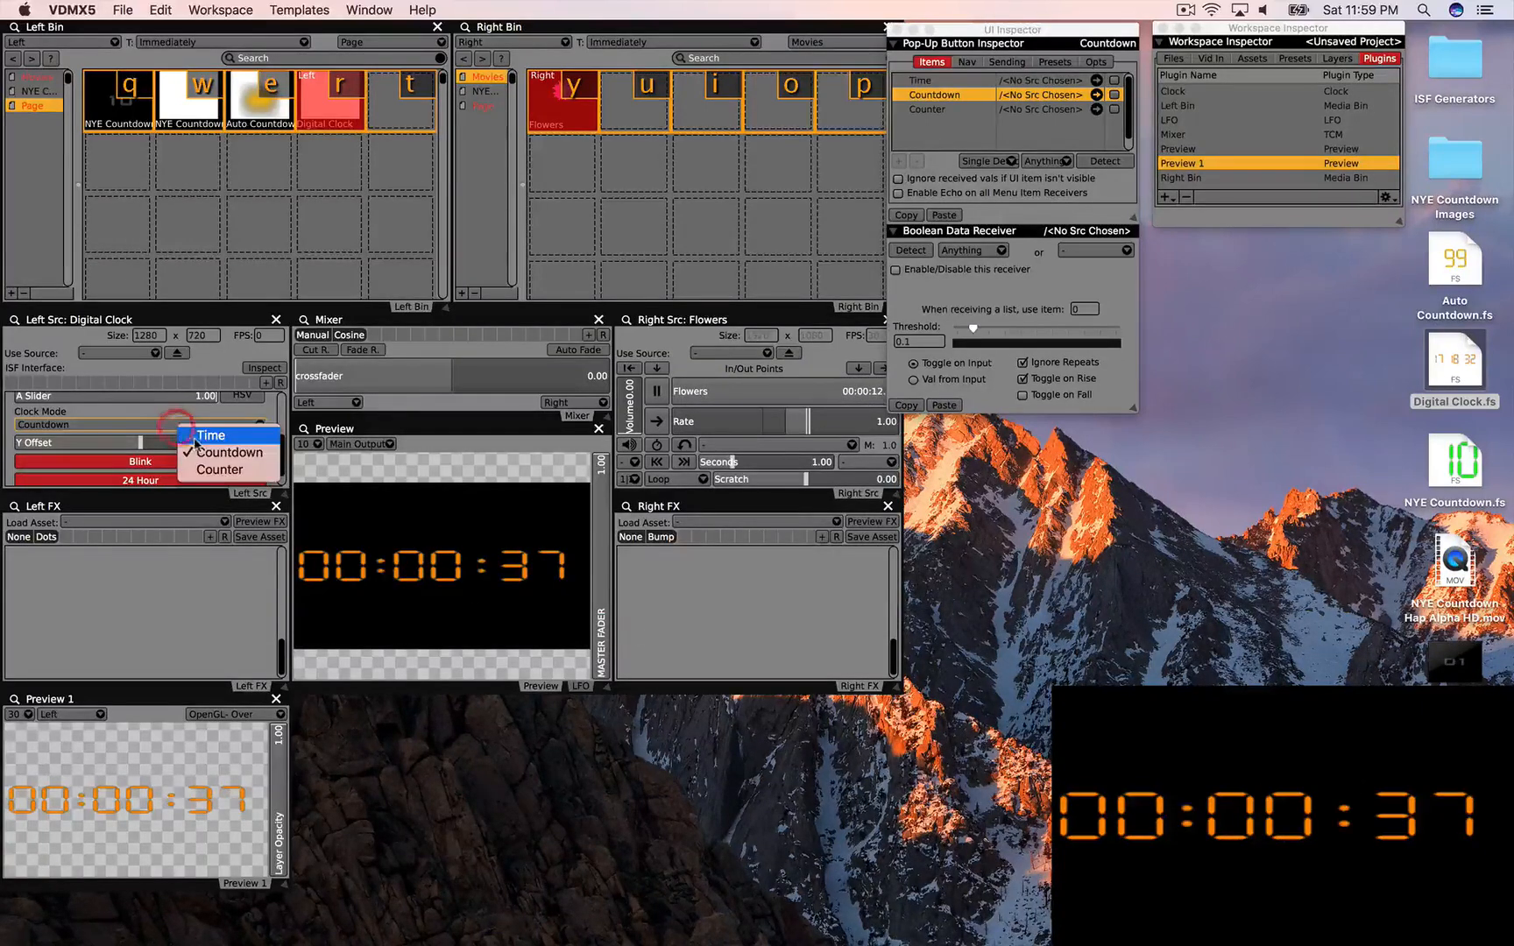
left_click(185, 431)
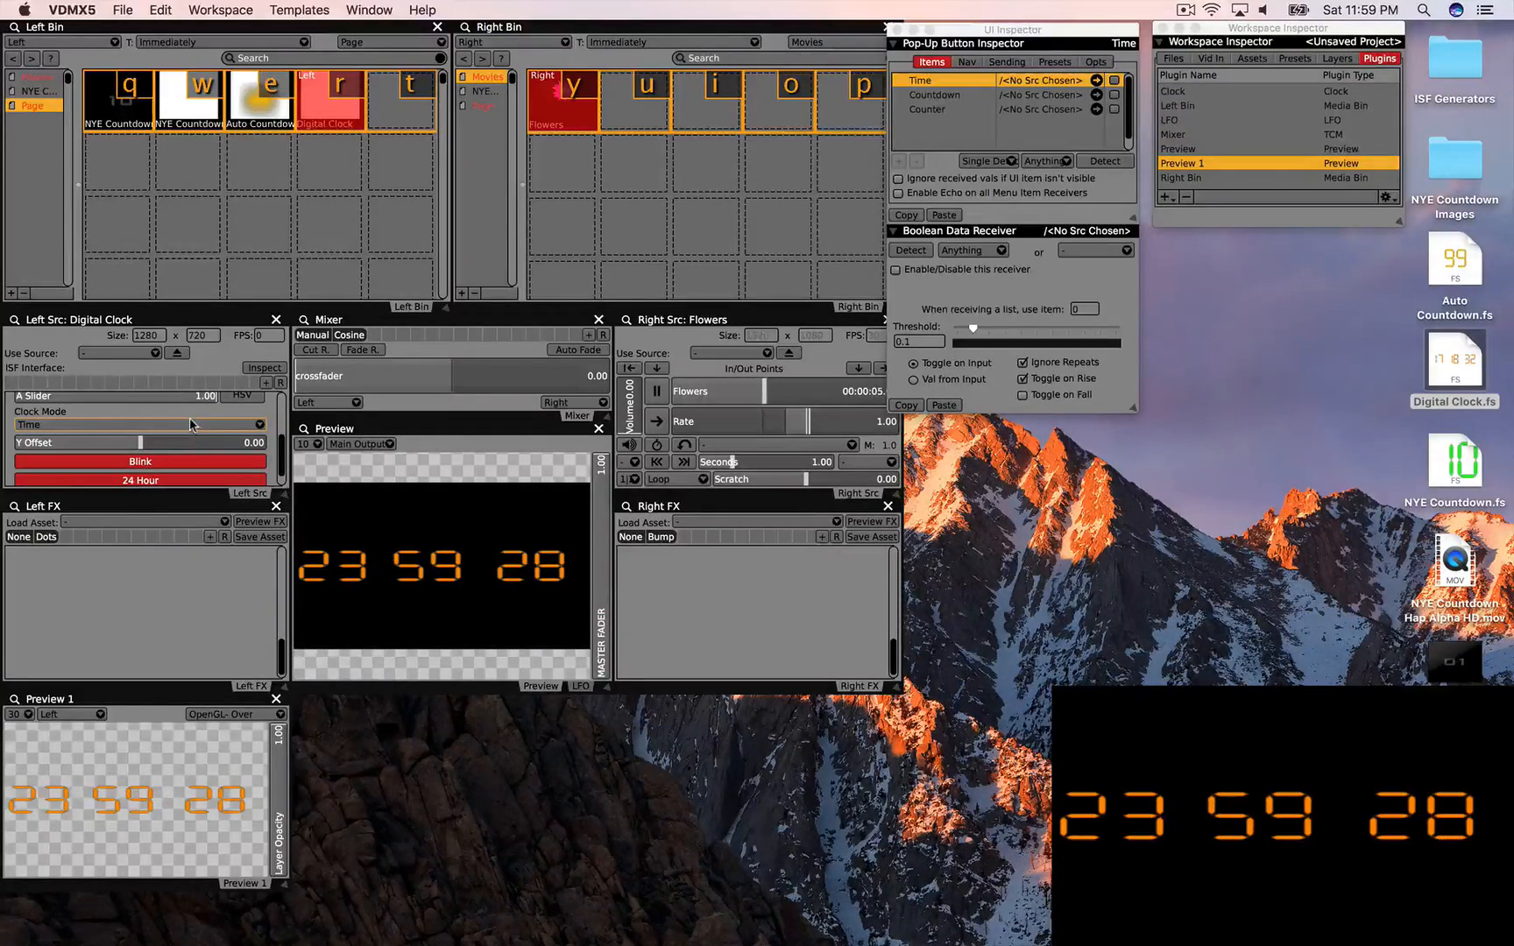
left_click(192, 424)
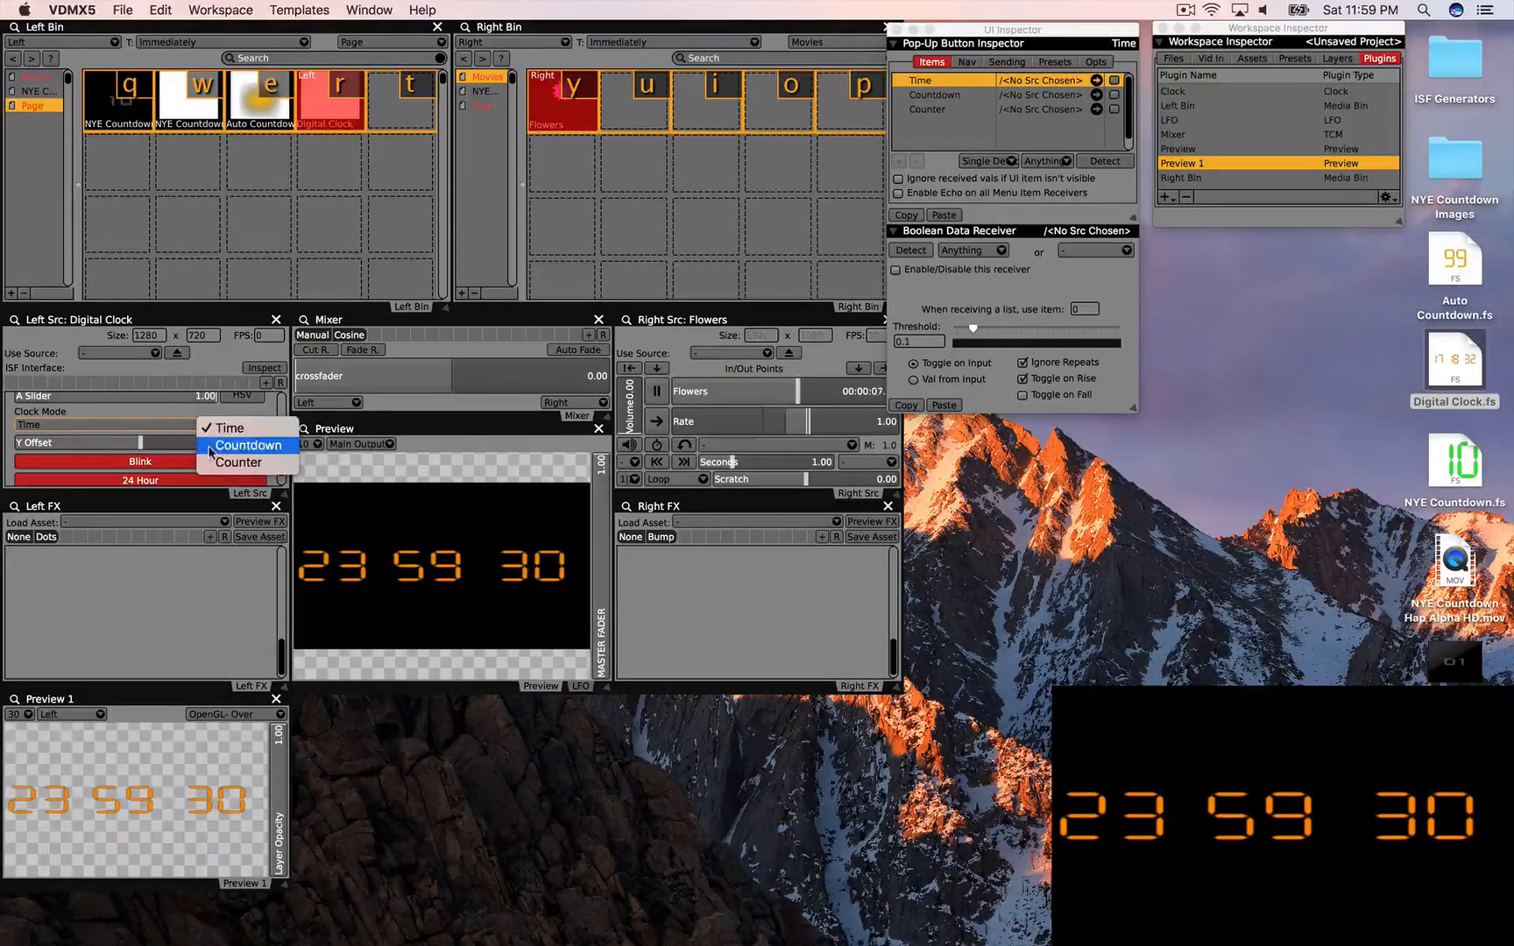
left_click(210, 446)
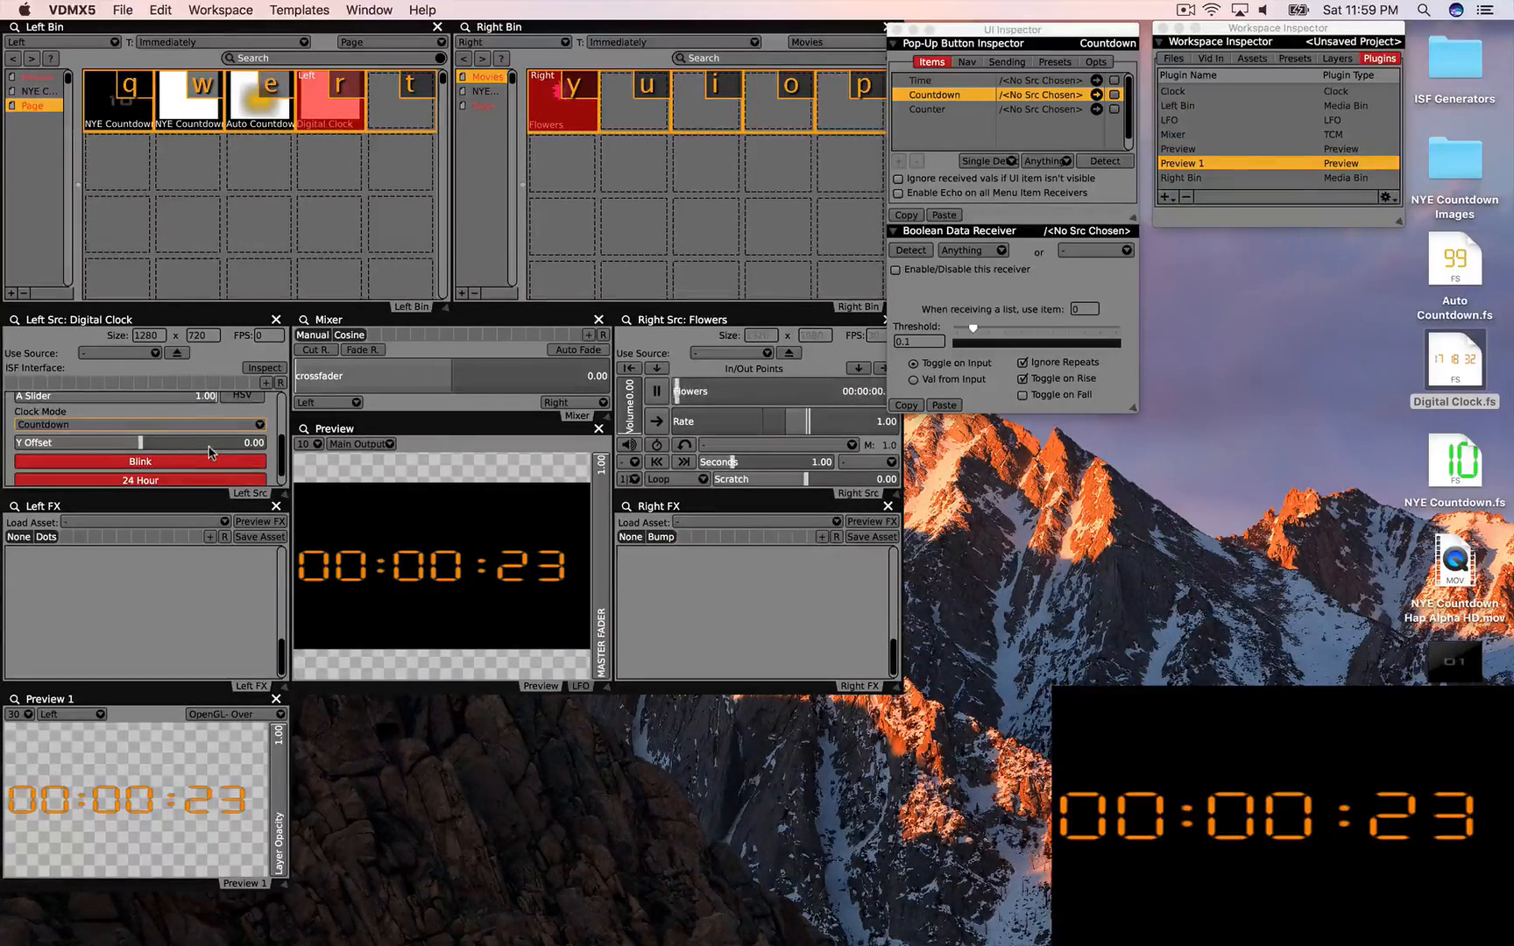
scroll(210, 453, "down", 1)
scroll(210, 453, "down", 4)
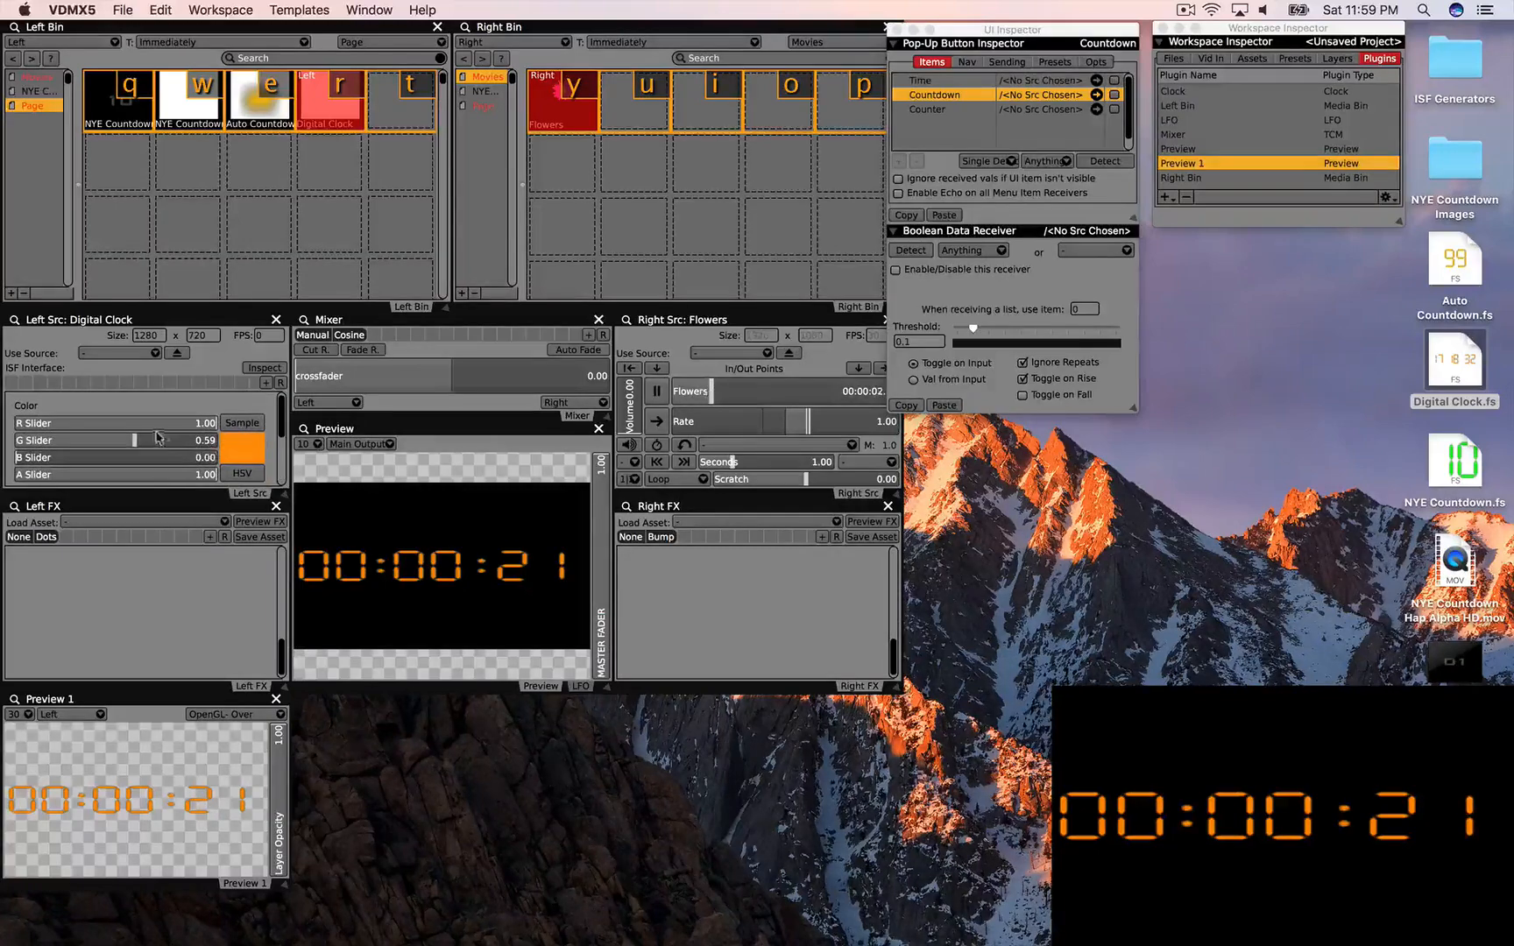
Step: Turn the clock digits green and lower them with Y Offset -0.38
left_click(210, 441)
left_click_drag(208, 423, 39, 423)
scroll(140, 442, "down", 5)
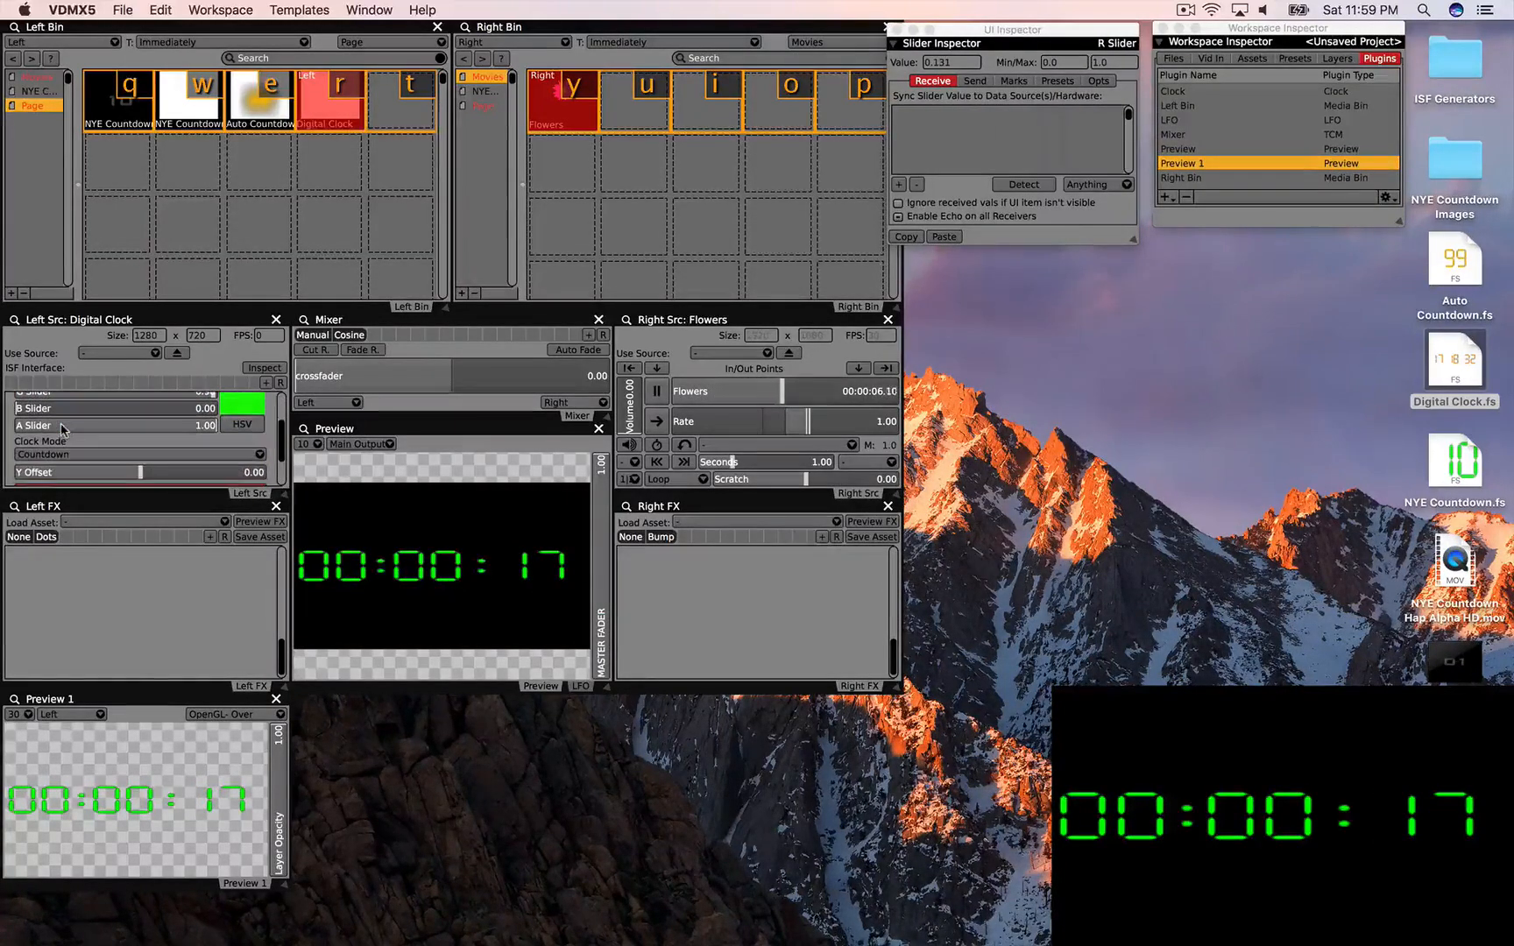
left_click_drag(141, 447, 92, 449)
Step: Set the crossfader to 0.50 and keep Clock Mode on Countdown
left_click(446, 377)
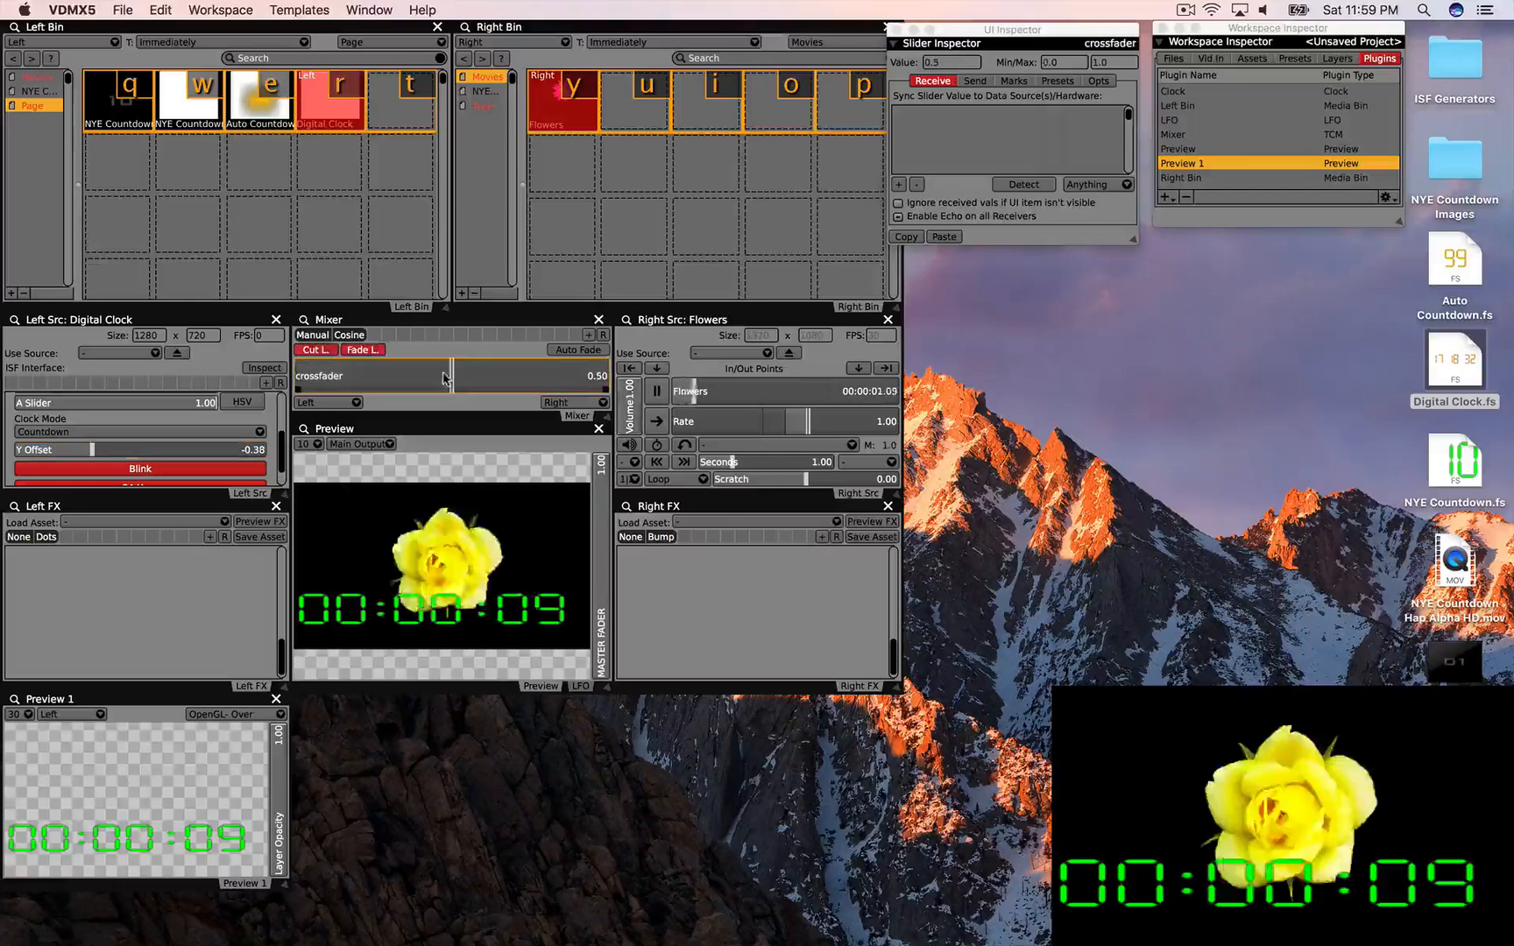
left_click(26, 431)
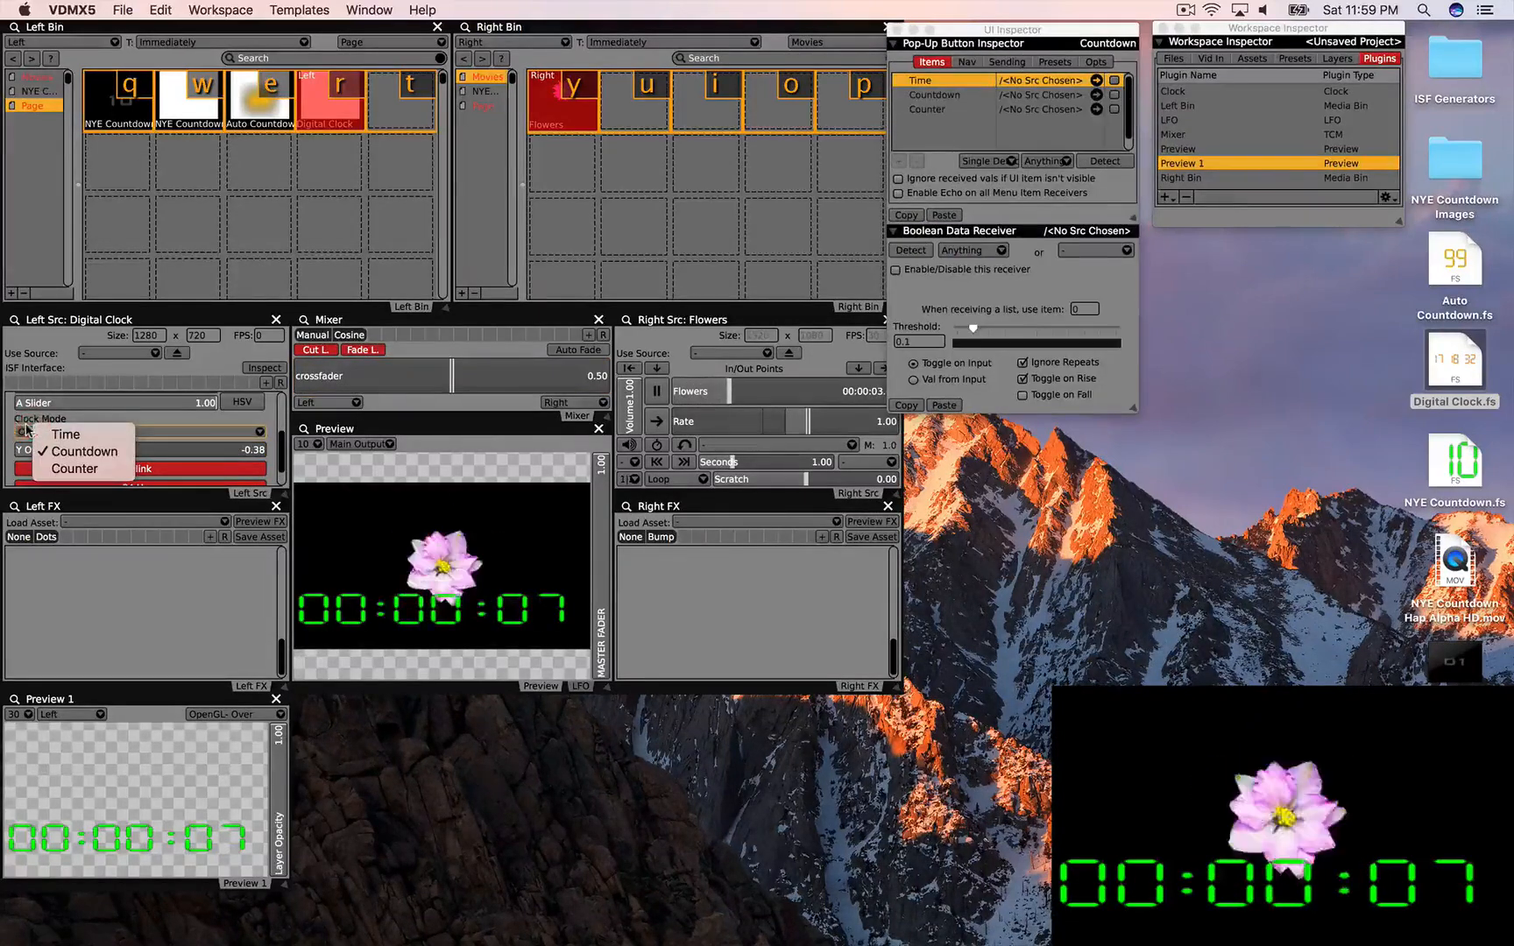
left_click(27, 418)
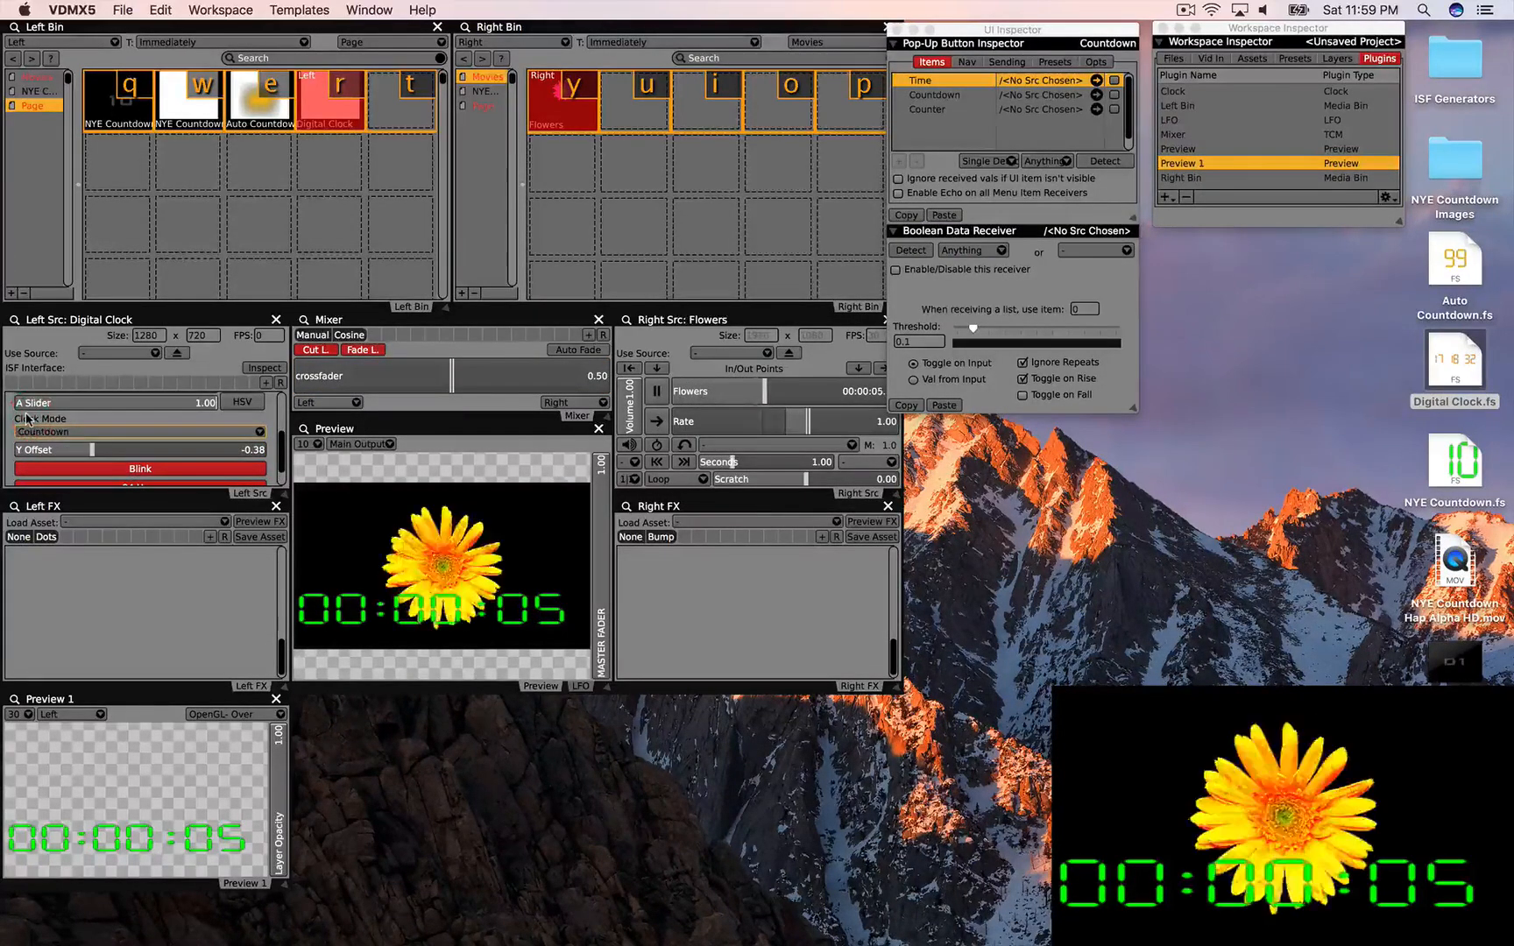